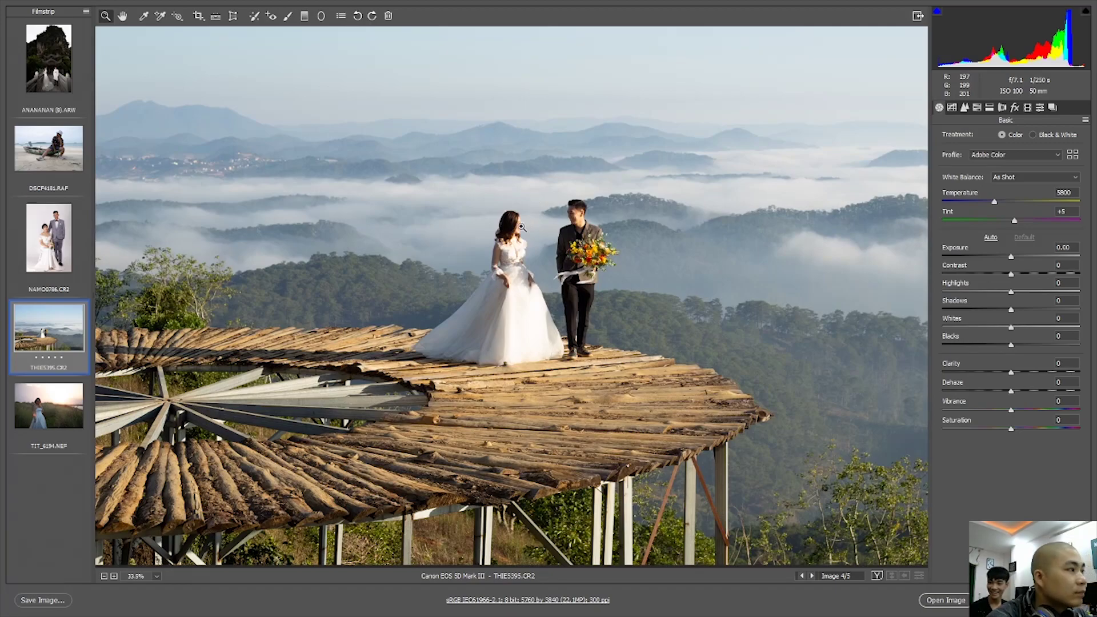
Step: Zoom in on the bride and groom, then back out to view the whole scene
key("ctrl+minus")
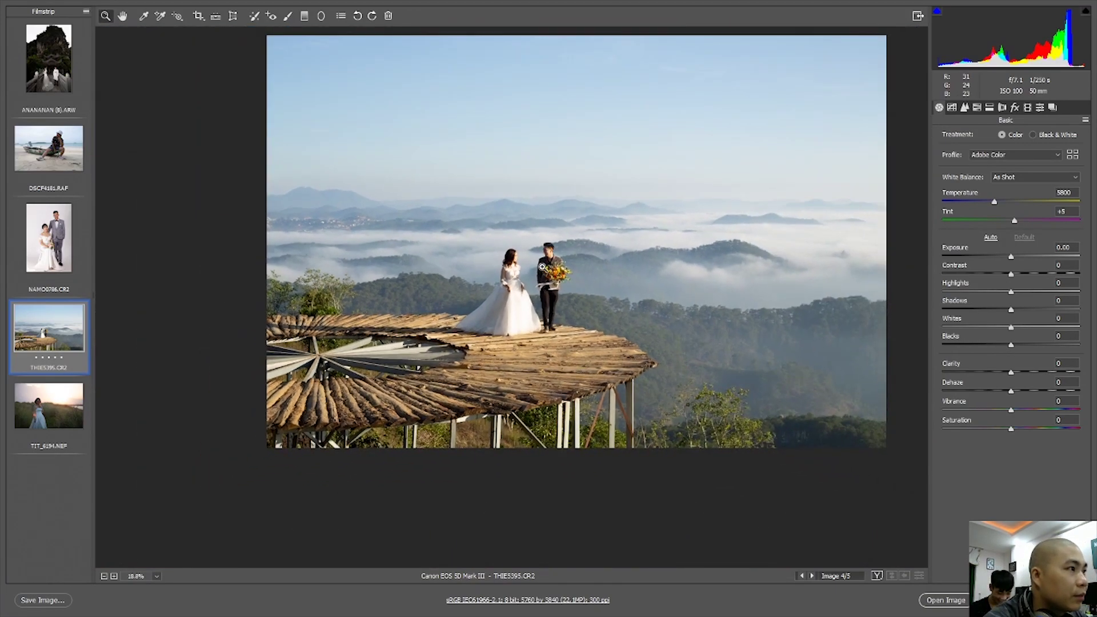
left_click(516, 267)
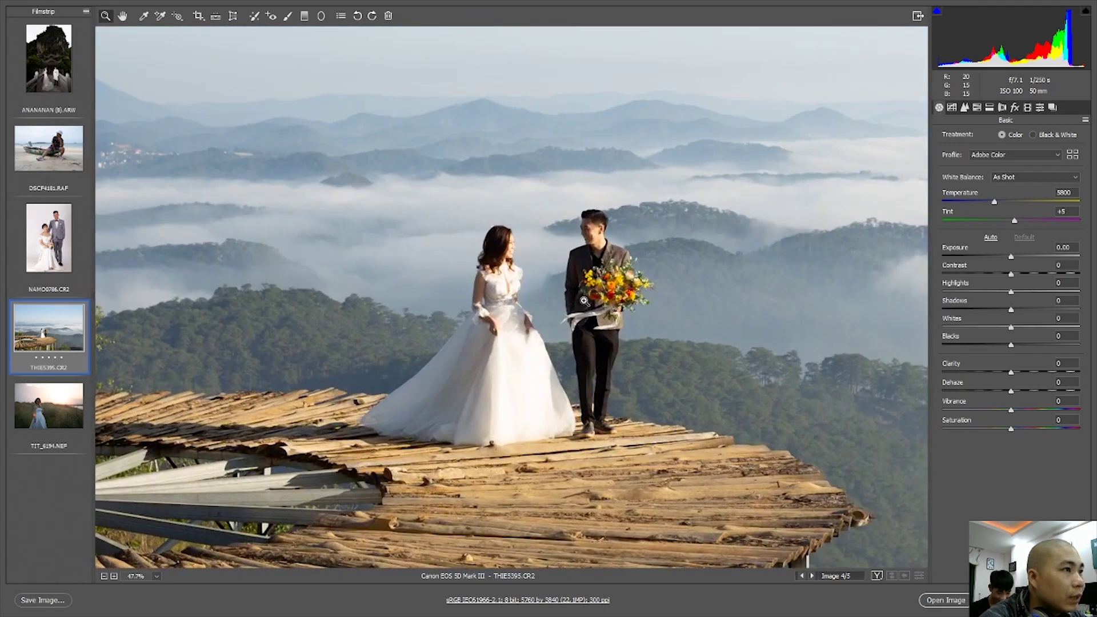
left_click(584, 302, "alt")
left_click(552, 295)
left_click(529, 305, "alt")
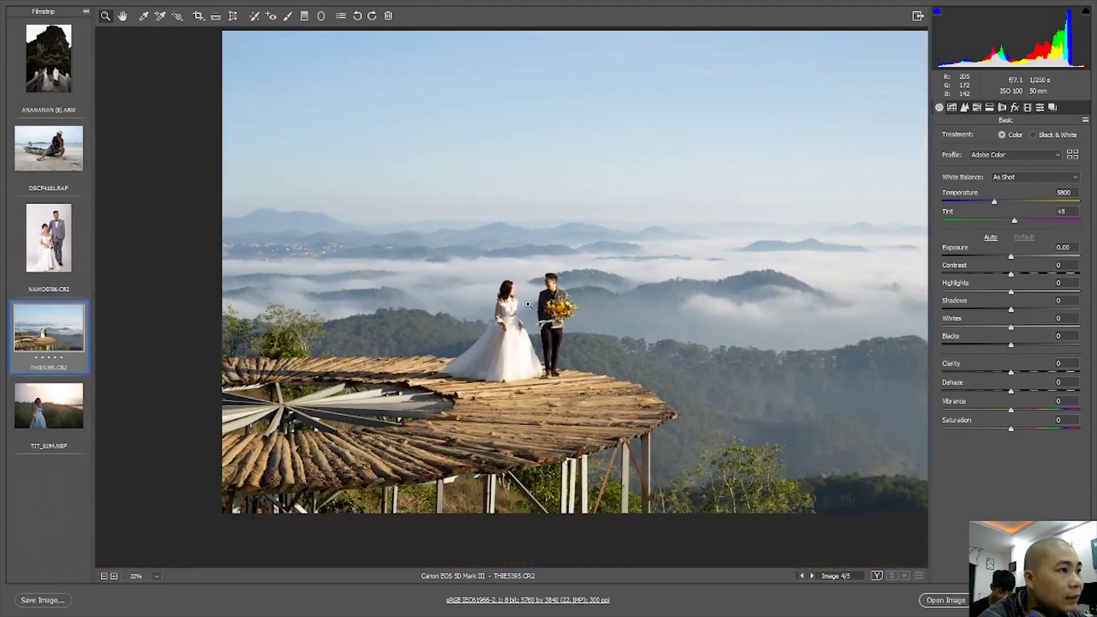
Step: Apply Auto tone: Exposure -0.44, Contrast -24, Highlights -58, Shadows +37, Vibrance +13
left_click(991, 237)
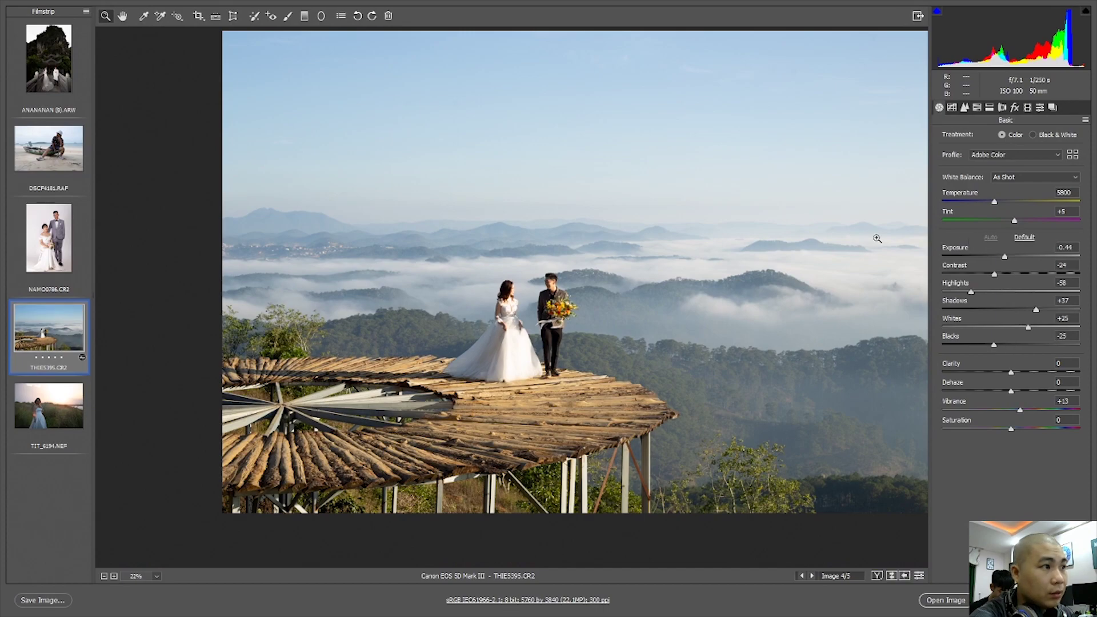
scroll(752, 289, "down", 2)
scroll(629, 291, "down", 1)
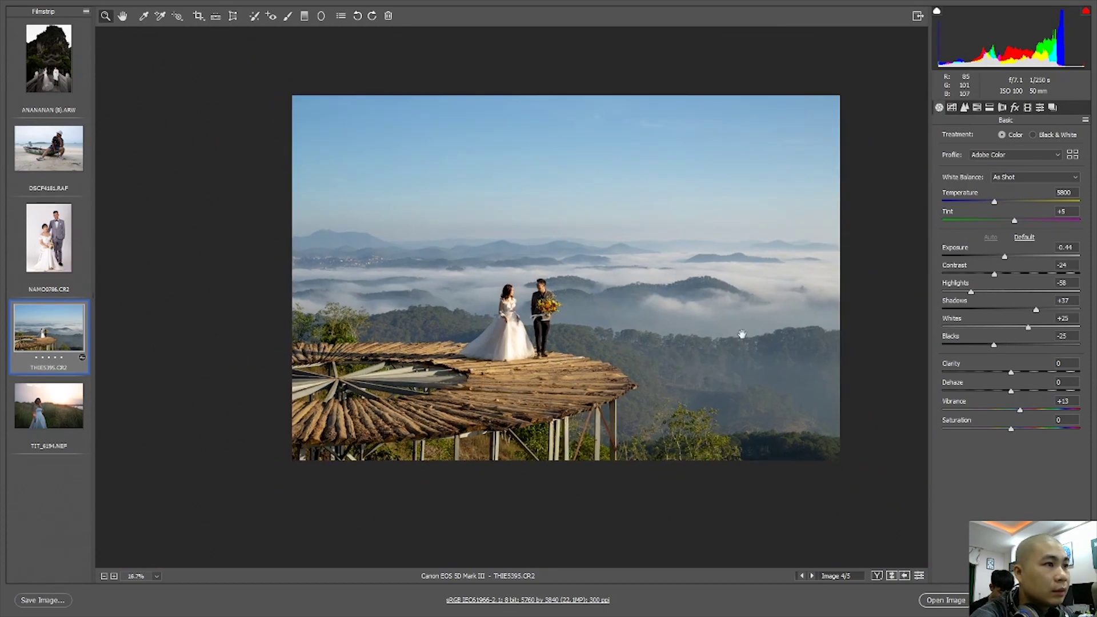
scroll(514, 295, "up", 2)
scroll(470, 296, "up", 1)
scroll(566, 330, "down", 1)
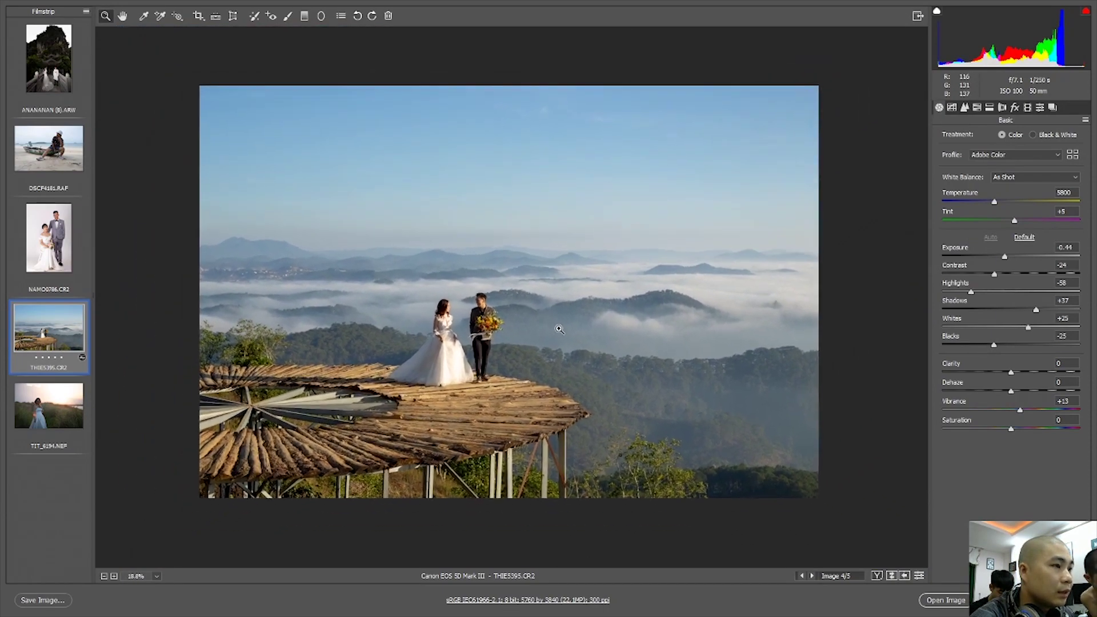
scroll(570, 332, "up", 1)
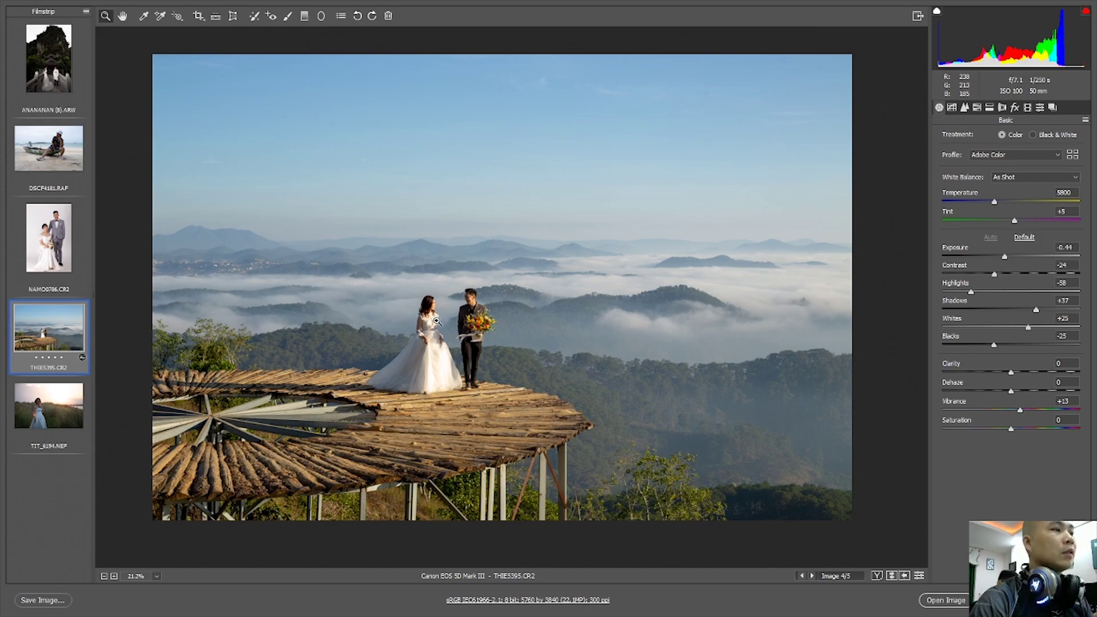
Step: Pull Highlights to -100 and Whites to -49, and lift Shadows to +43
scroll(460, 323, "up", 2)
scroll(469, 325, "down", 2)
scroll(473, 324, "down", 2)
scroll(594, 329, "up", 2)
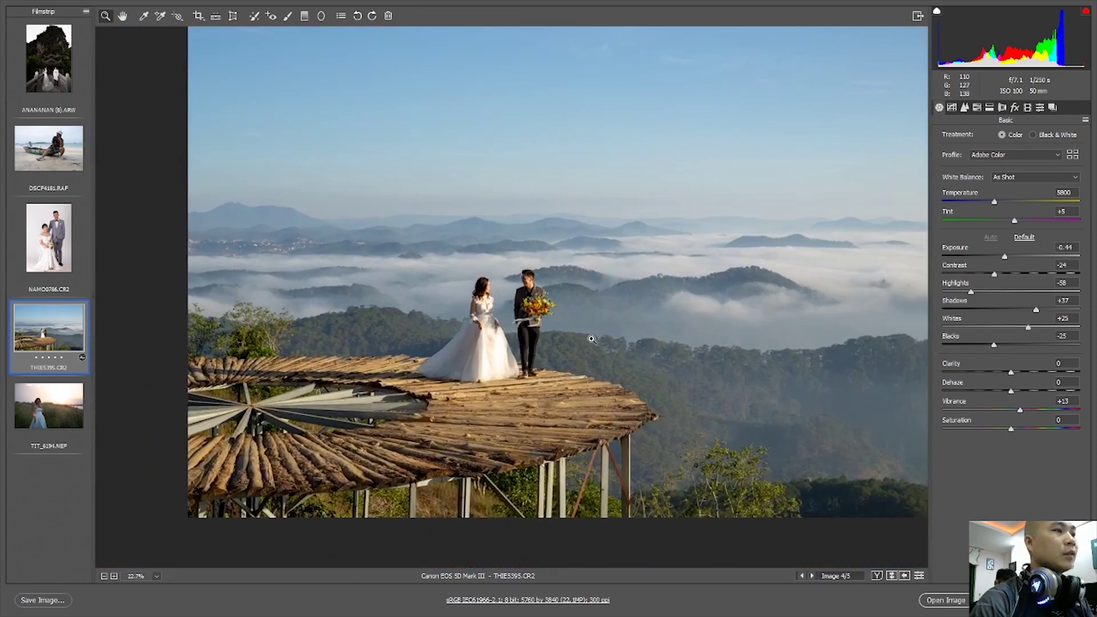
scroll(594, 329, "down", 1)
scroll(594, 329, "down", 1)
scroll(594, 329, "up", 1)
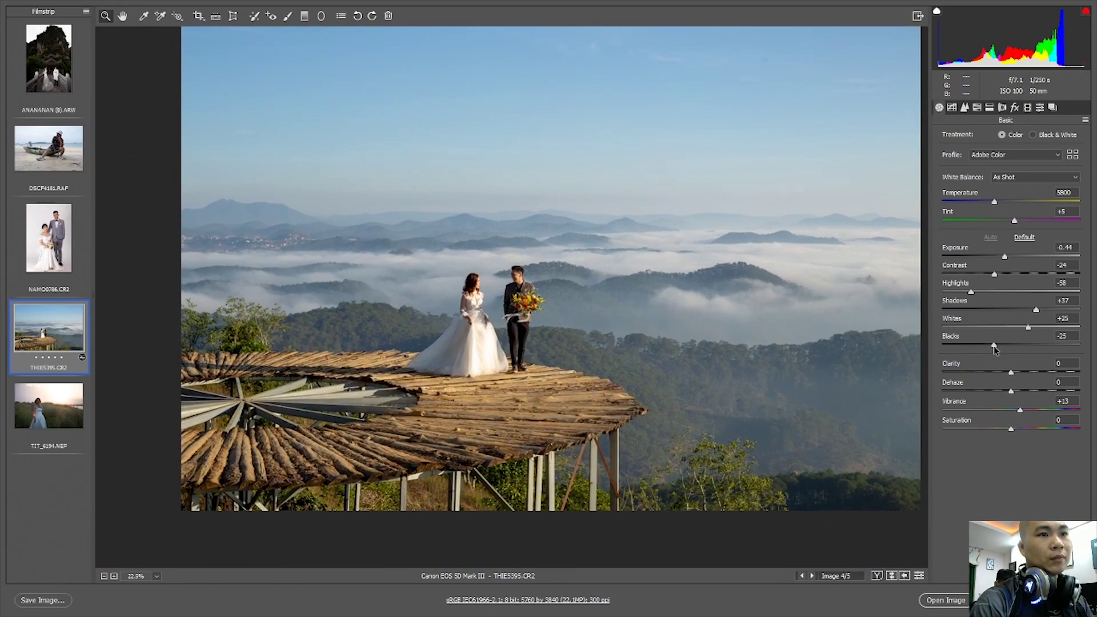
left_click_drag(995, 346, 988, 345)
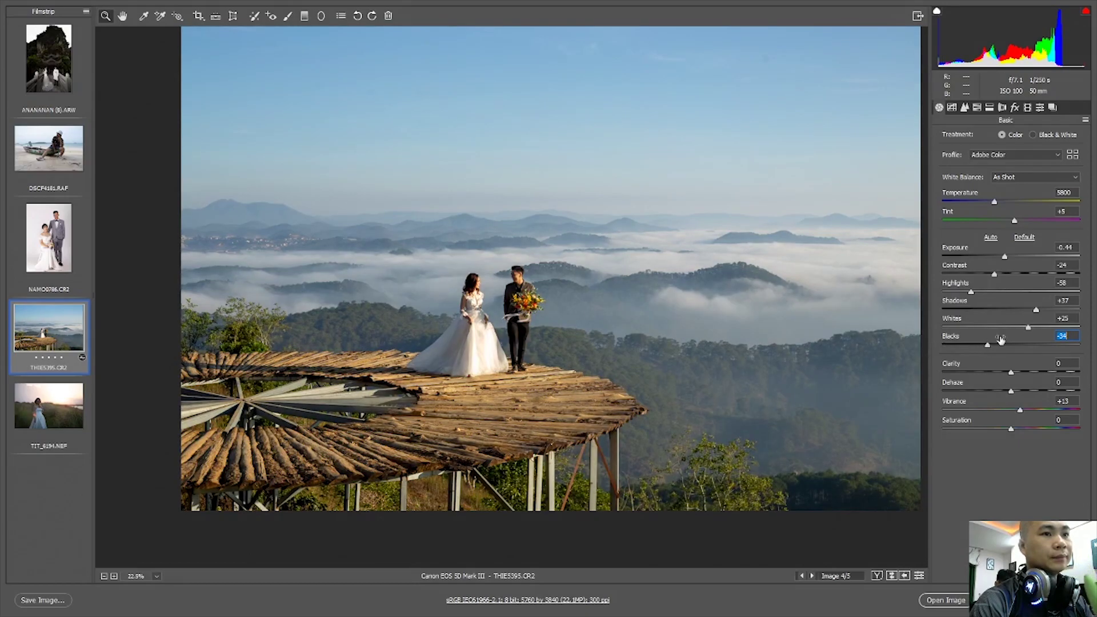
mouse_move(1036, 309)
left_mouse_down()
mouse_move(977, 327)
mouse_move(943, 292)
left_mouse_up()
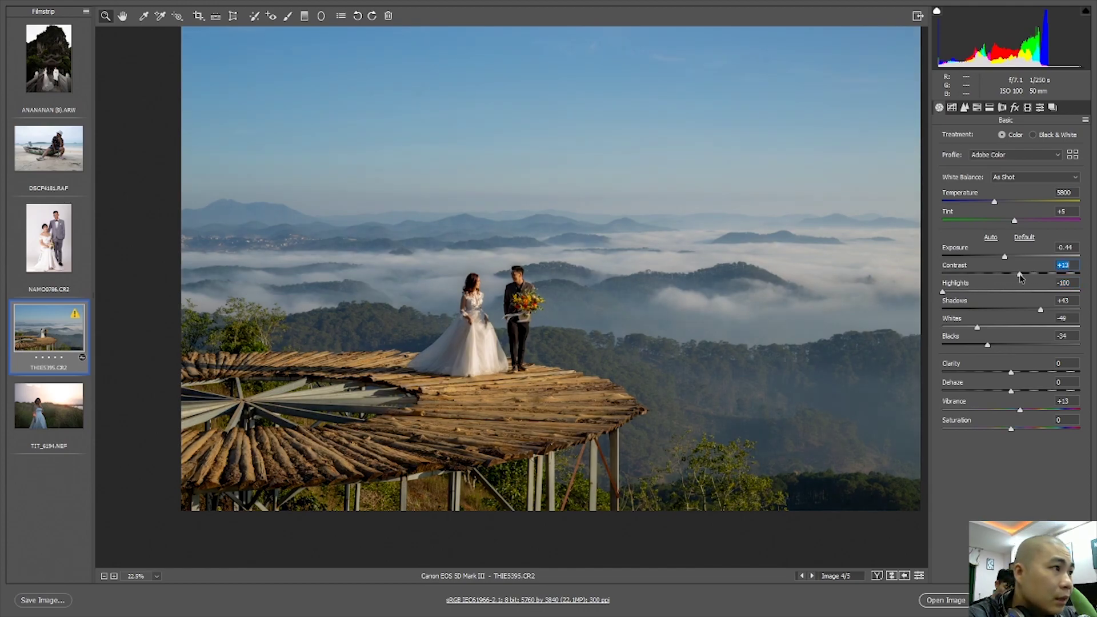
Step: Set Contrast to -7, Blacks to -13 and Clarity to +20
left_click_drag(996, 274, 1005, 275)
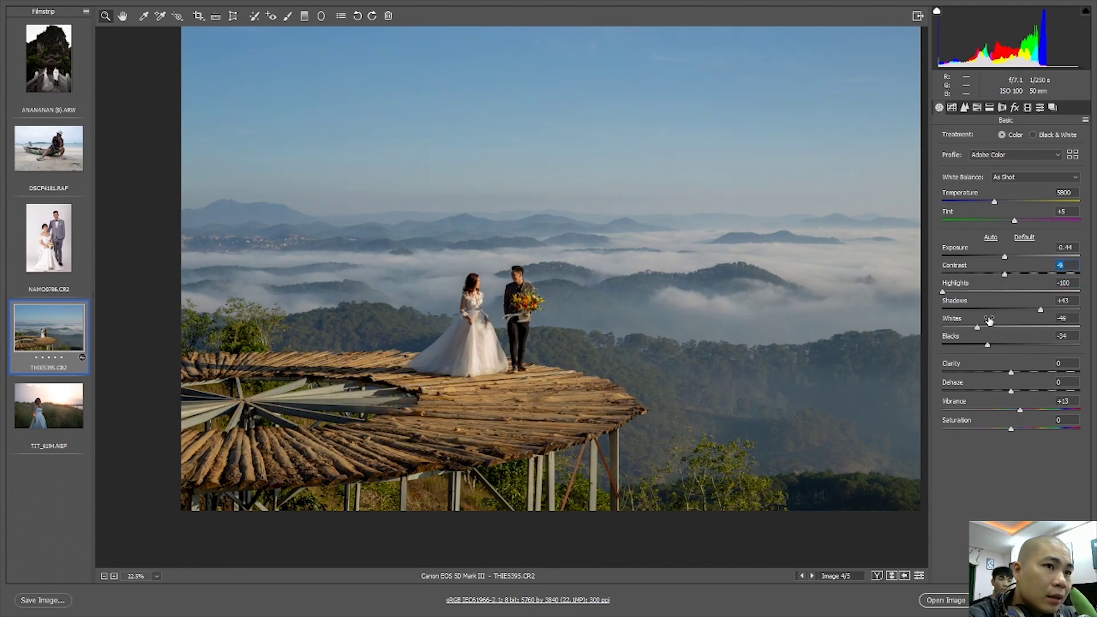
mouse_move(988, 345)
left_mouse_down()
mouse_move(1035, 372)
mouse_move(1025, 373)
left_mouse_up()
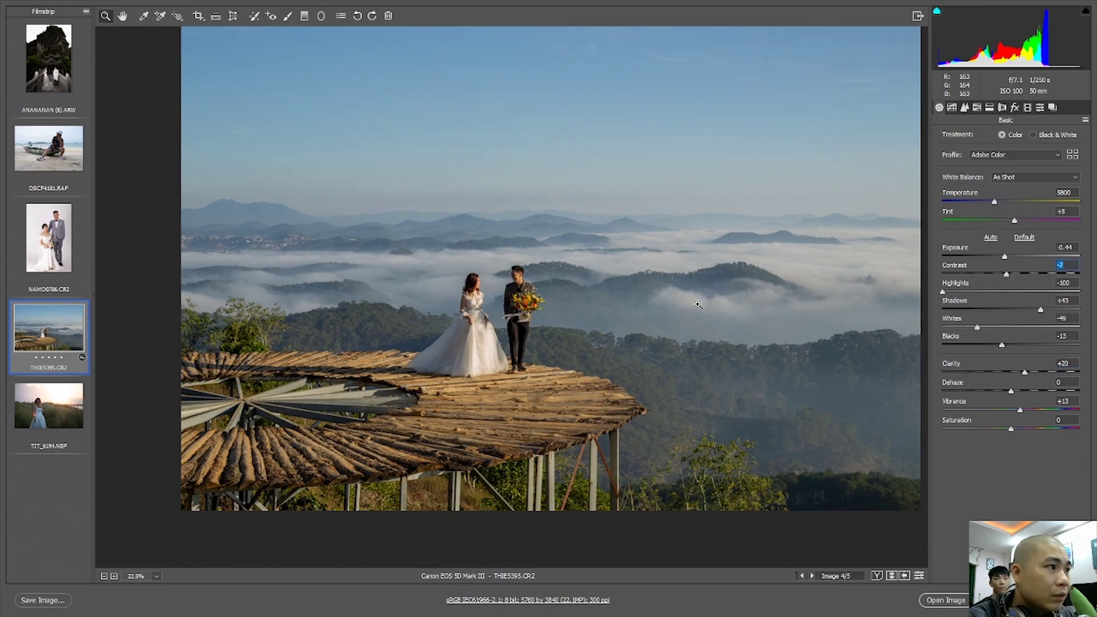
scroll(657, 310, "down", 3)
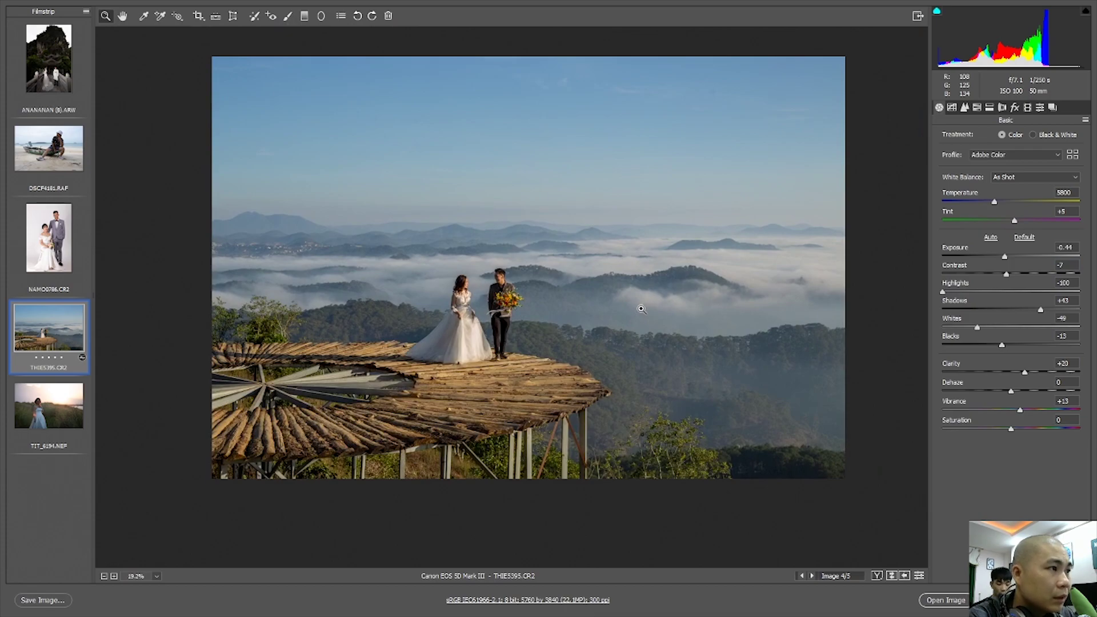
scroll(572, 240, "up", 1)
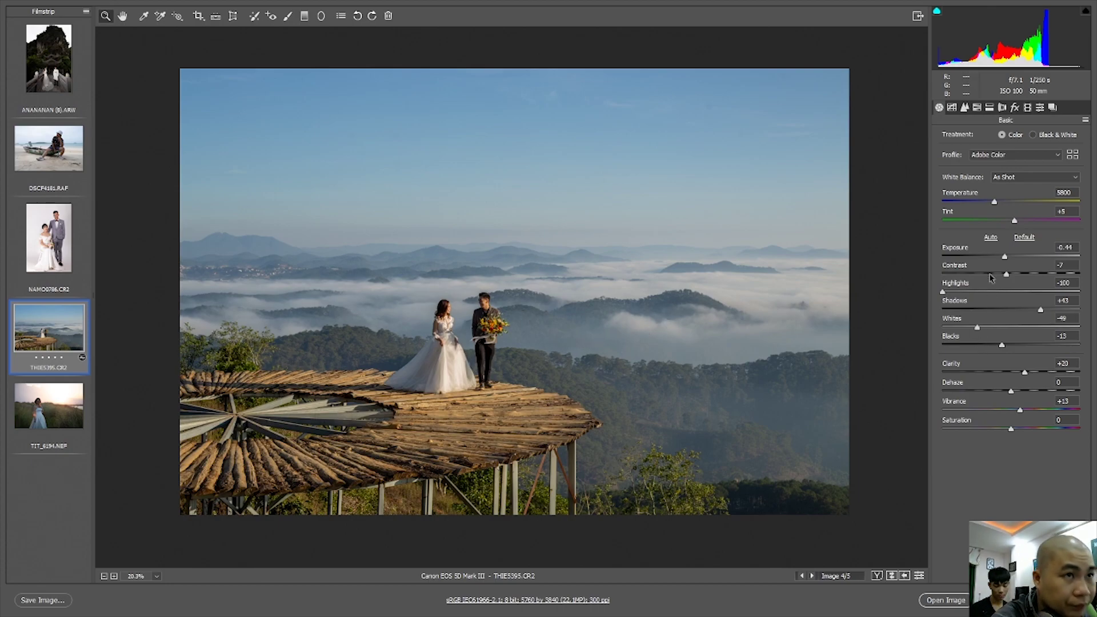
Step: Raise the parametric tone curve's Darks to +23
left_click(952, 107)
left_click_drag(1025, 357, 1027, 357)
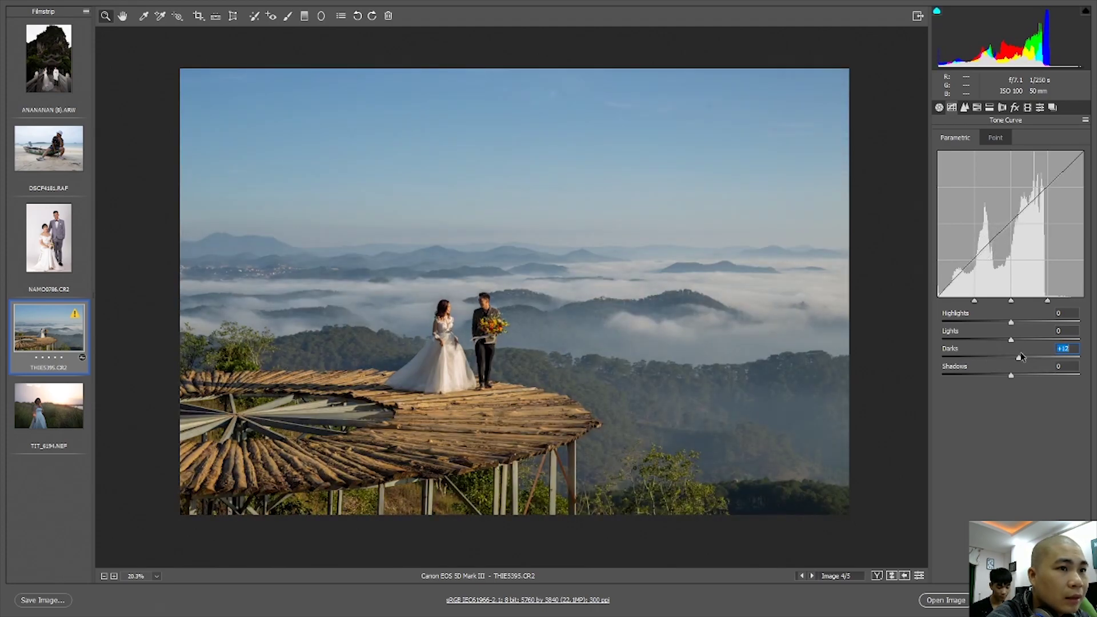
left_click_drag(431, 320, 552, 324)
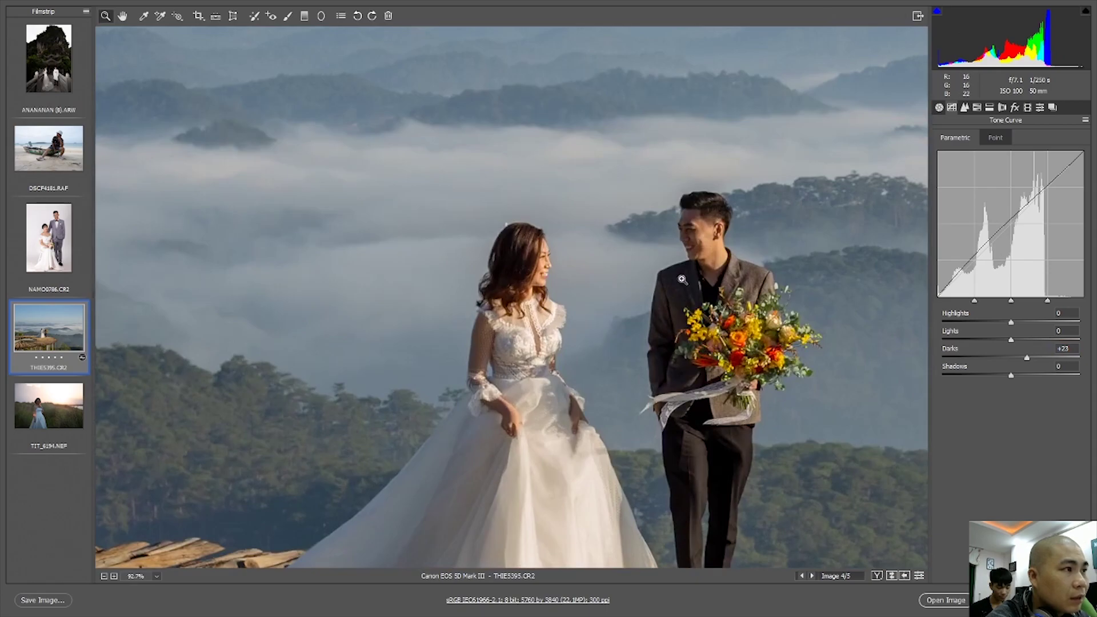
Step: Zoom in to check the couple's faces, then back out to the whole photo
left_click(771, 249)
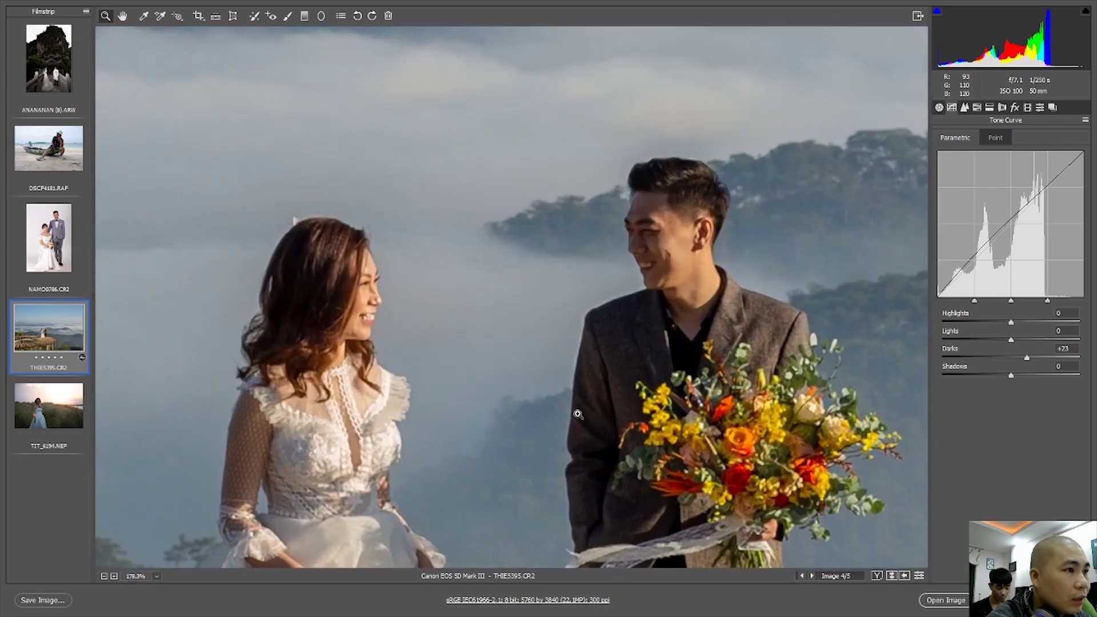
left_click(578, 413, "alt")
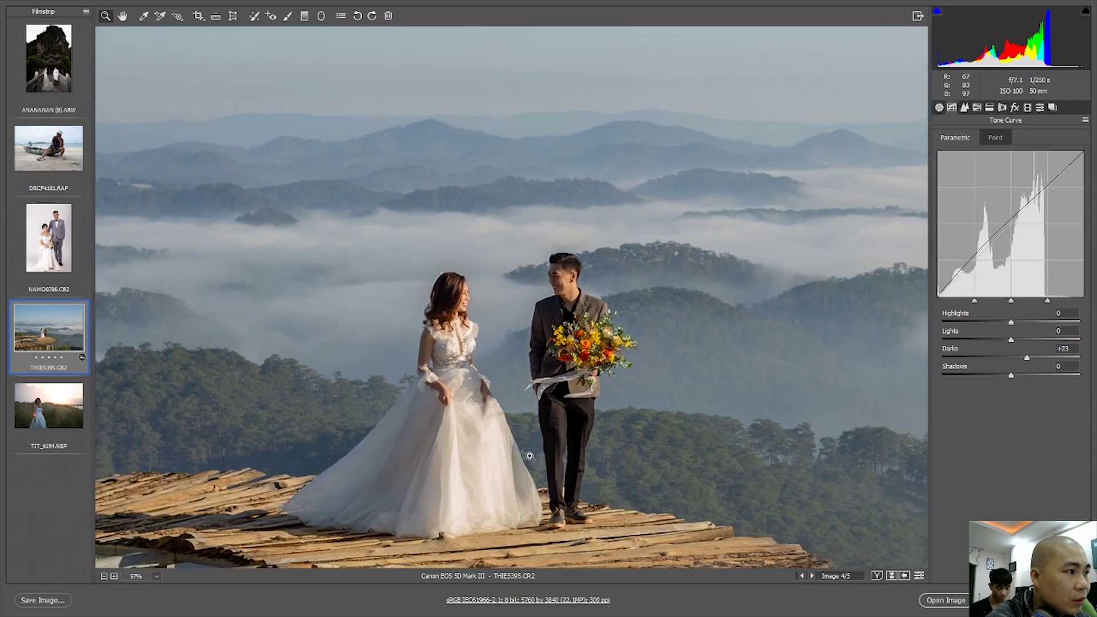
left_click_drag(530, 456, 430, 299)
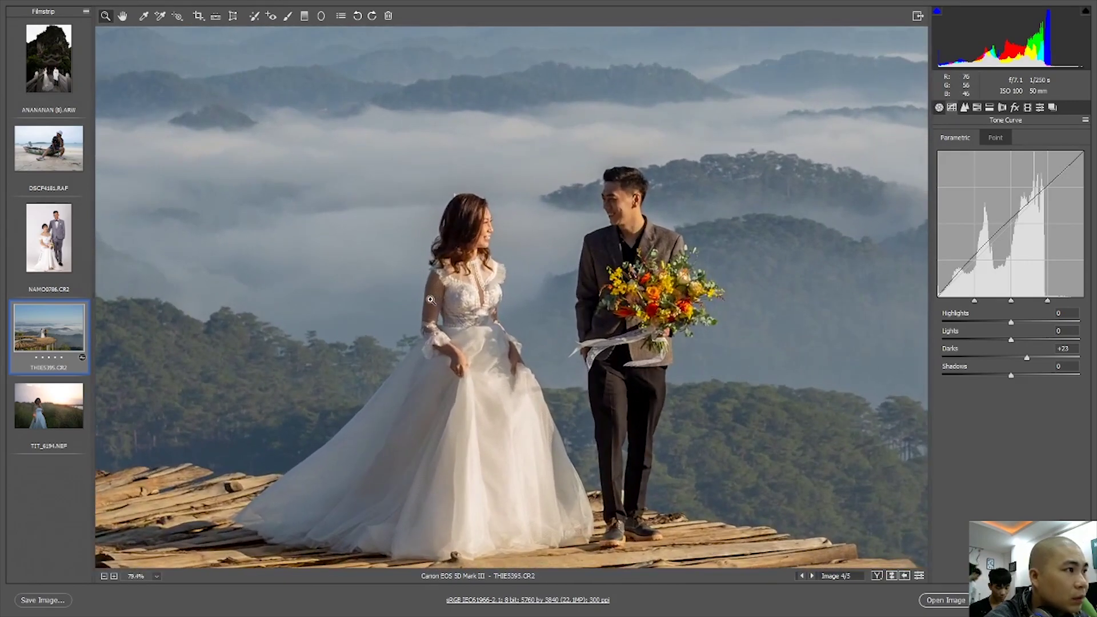
mouse_move(493, 386)
left_mouse_down()
mouse_move(593, 377)
mouse_move(486, 399)
left_mouse_up()
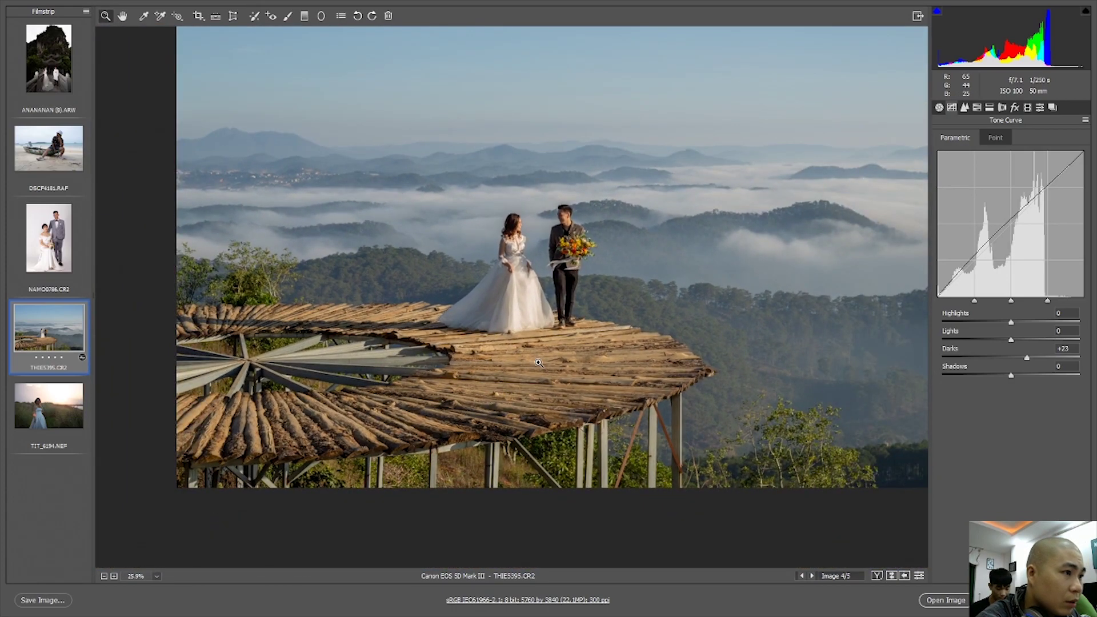
scroll(514, 271, "up", 3)
left_click_drag(552, 345, 469, 365)
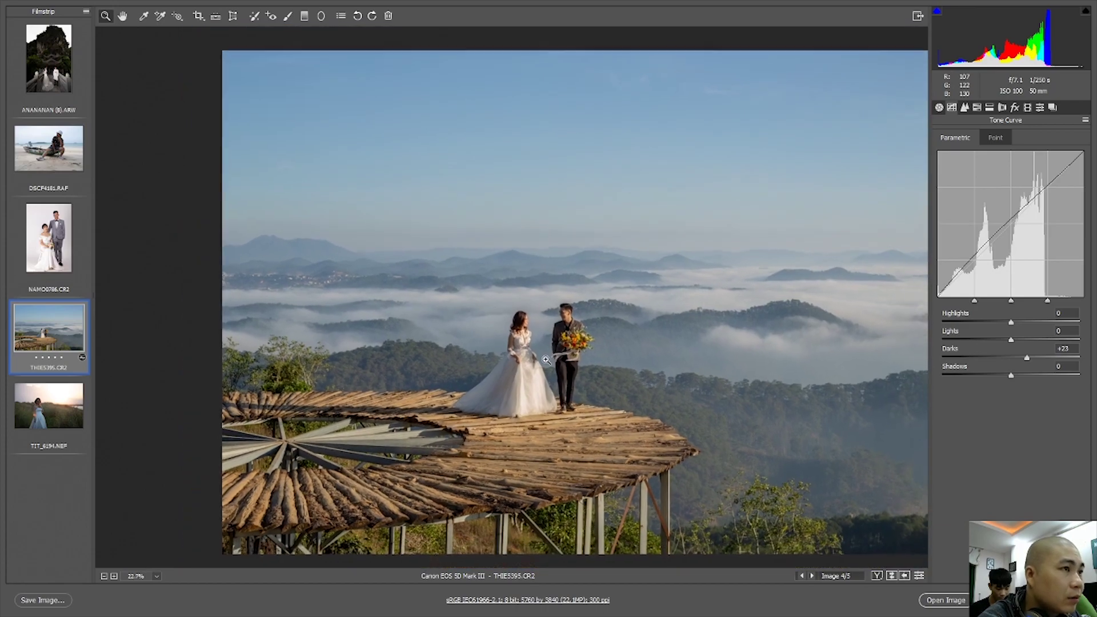
Step: Set Vibrance to +18 in the Basic panel
left_click(939, 107)
left_click(1035, 411)
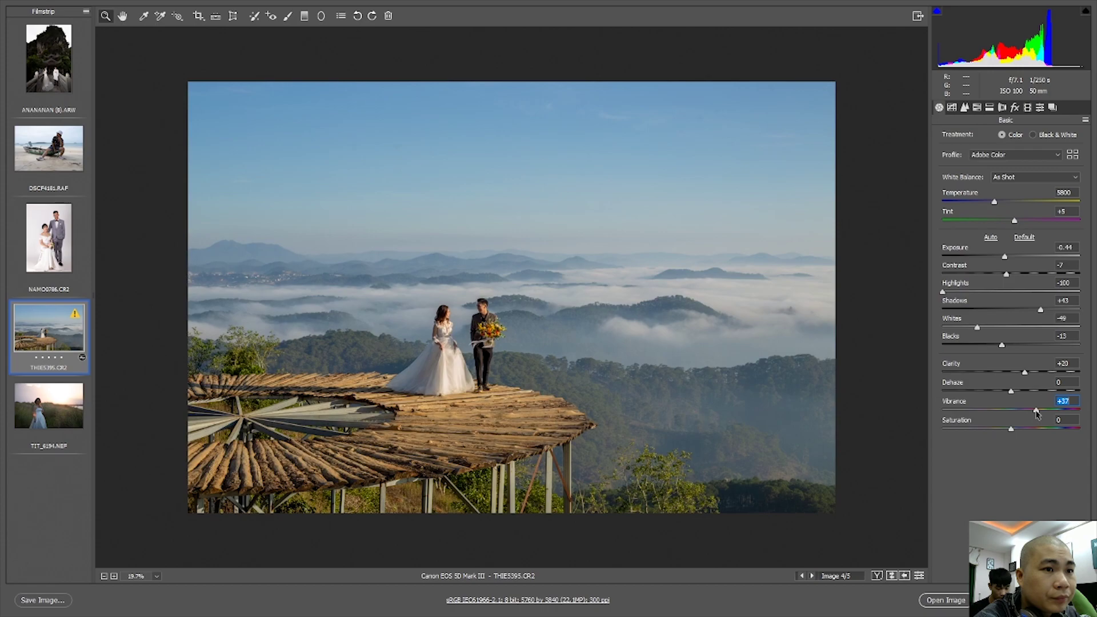
left_click_drag(1029, 411, 1023, 412)
scroll(661, 385, "down", 2)
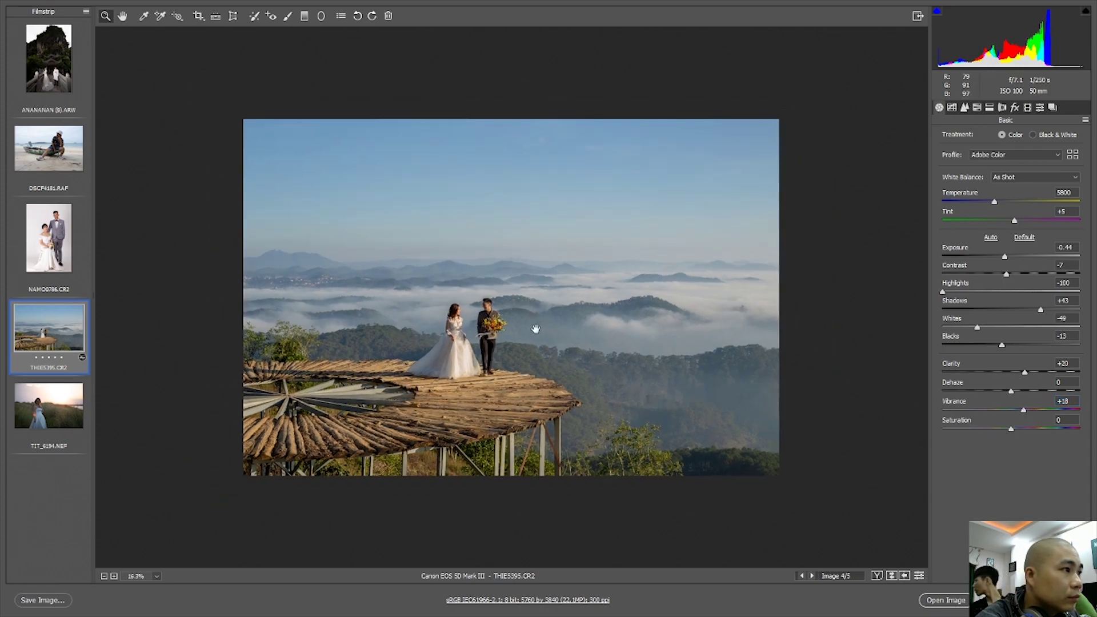
scroll(535, 331, "up", 2)
scroll(521, 377, "down", 1)
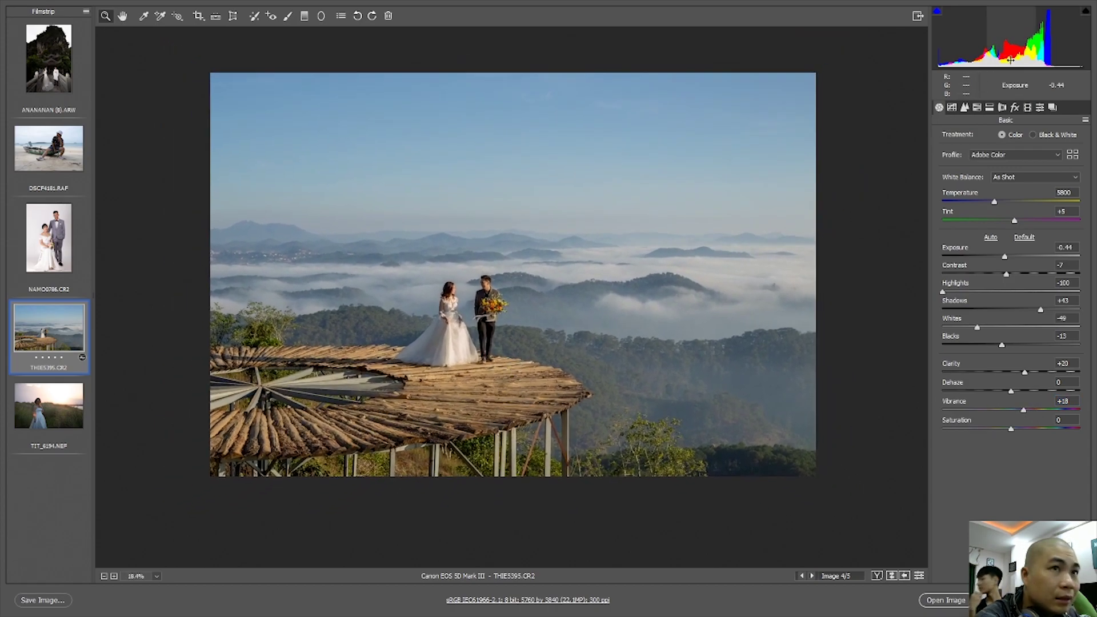
Step: Set Calibration Blue Primary Hue -28, Green Primary Hue +6, Red Primary Hue +18
left_click(1016, 108)
mouse_move(993, 323)
left_mouse_down()
mouse_move(955, 323)
mouse_move(987, 323)
left_mouse_up()
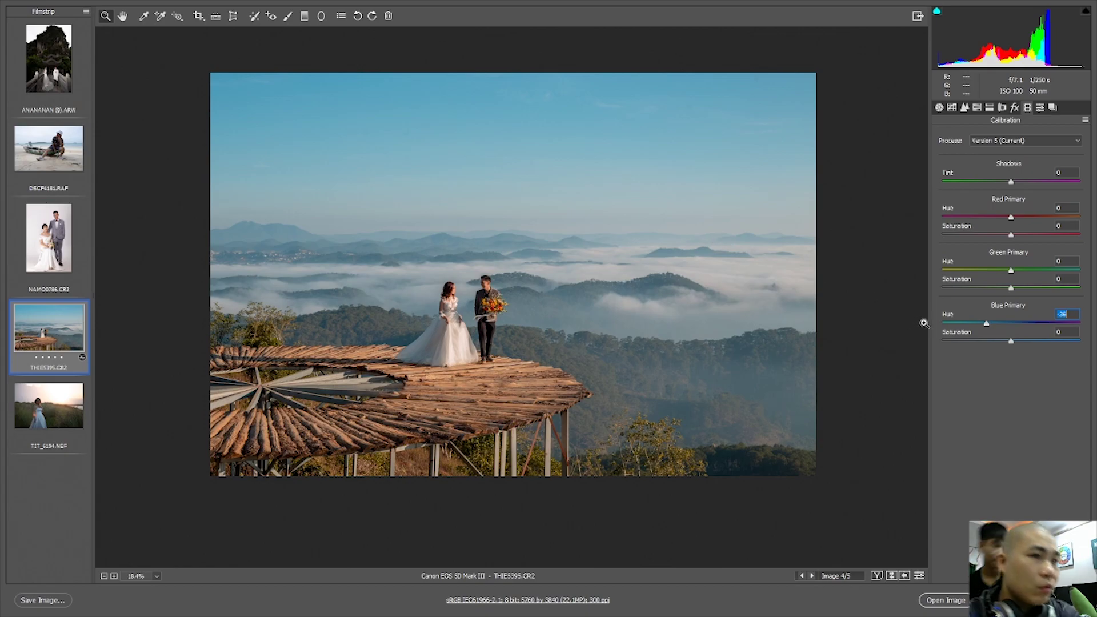
left_click_drag(987, 323, 992, 323)
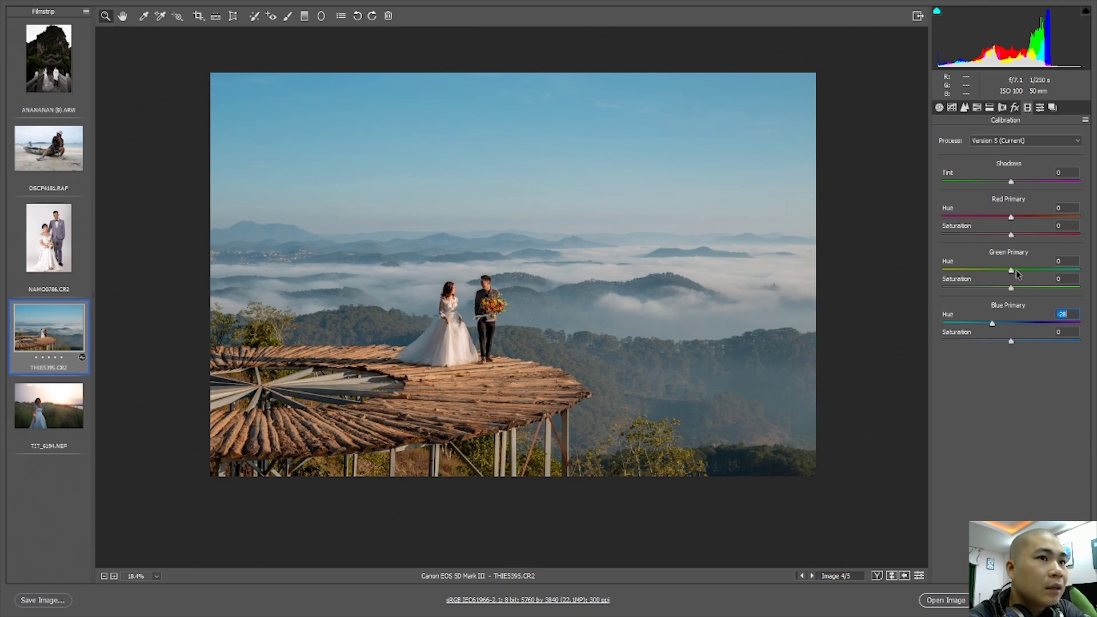
left_click_drag(1012, 271, 1014, 270)
left_click(1023, 217)
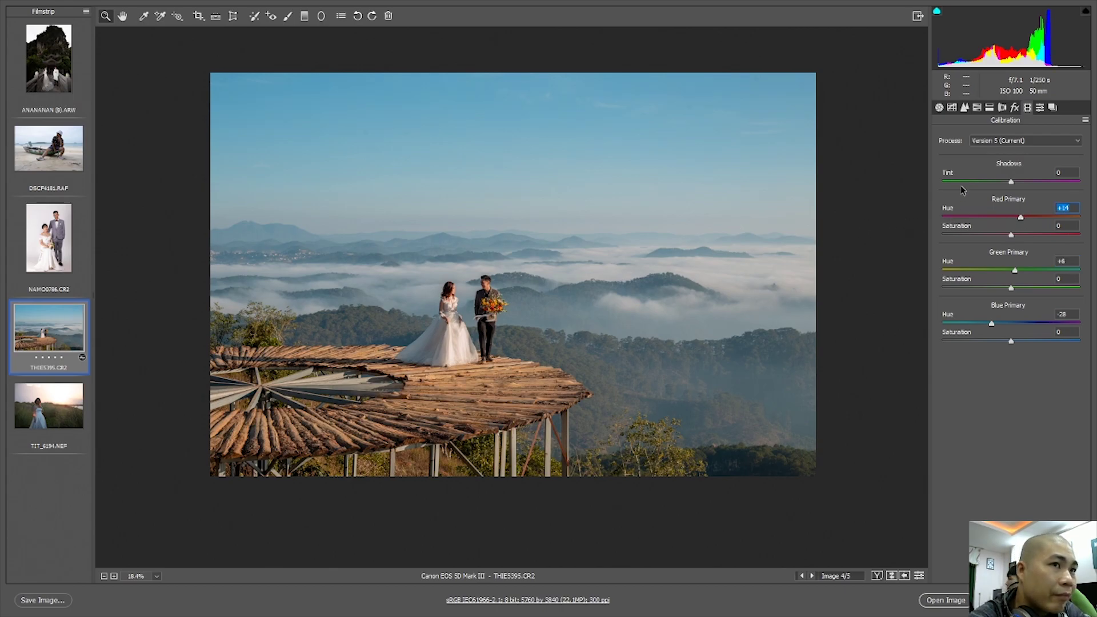
Step: Set split toning highlight hue to 53 and tint shadows blue at hue 228
left_click(989, 107)
left_click(965, 153)
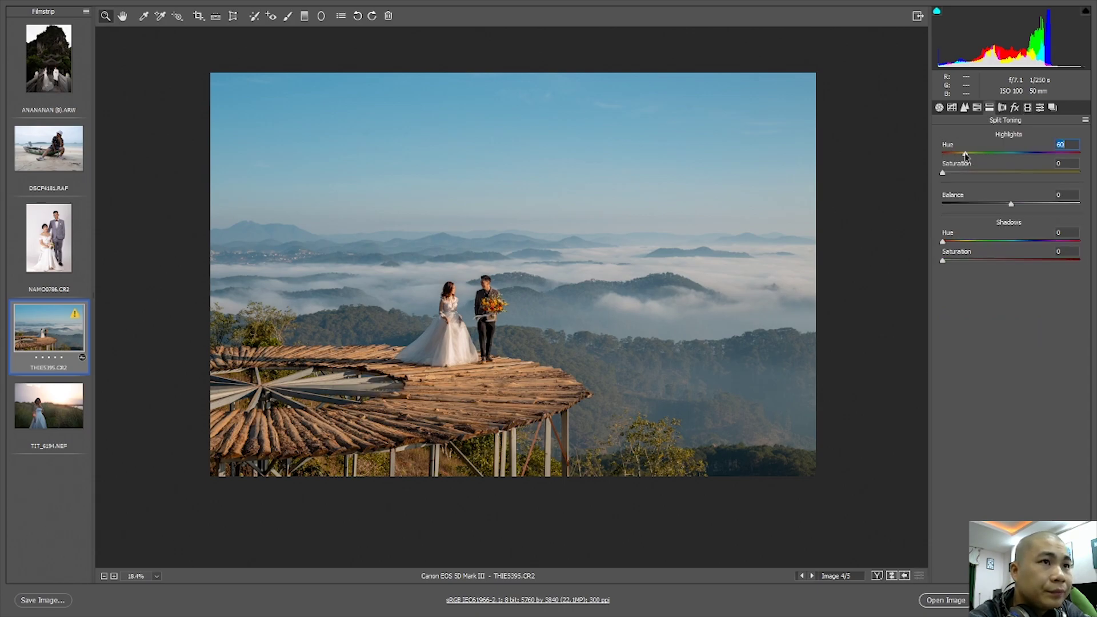
left_click_drag(966, 153, 961, 173)
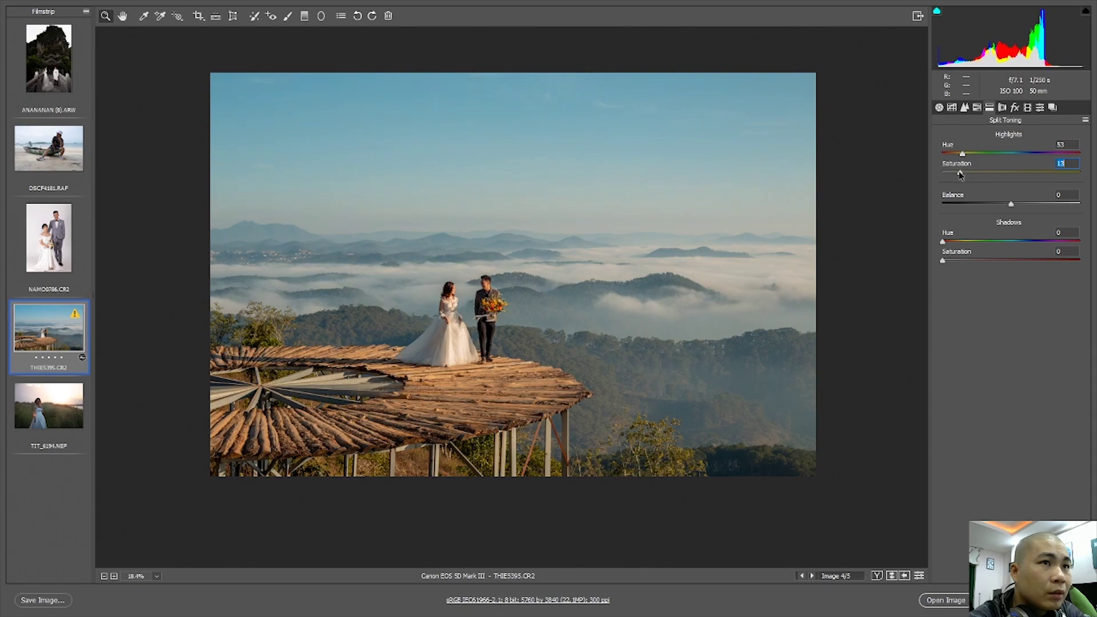
left_click_drag(967, 242, 1027, 242)
left_click_drag(943, 261, 989, 261)
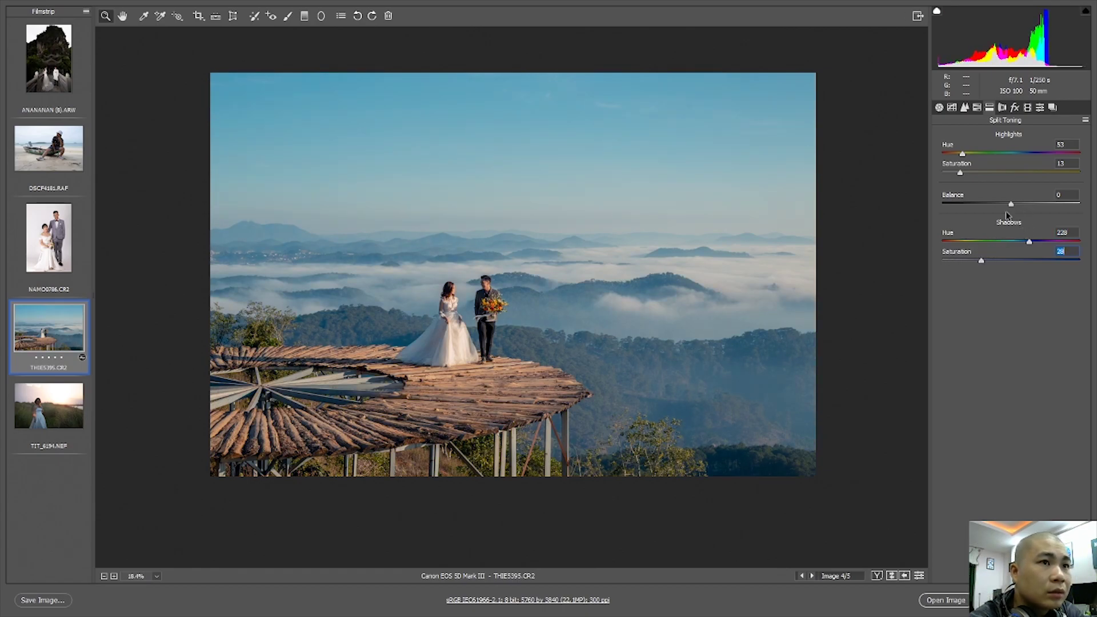
Step: Shift Balance to +88, Shadows Saturation to 25 and Highlights Saturation to 12
left_click_drag(1011, 204, 1070, 204)
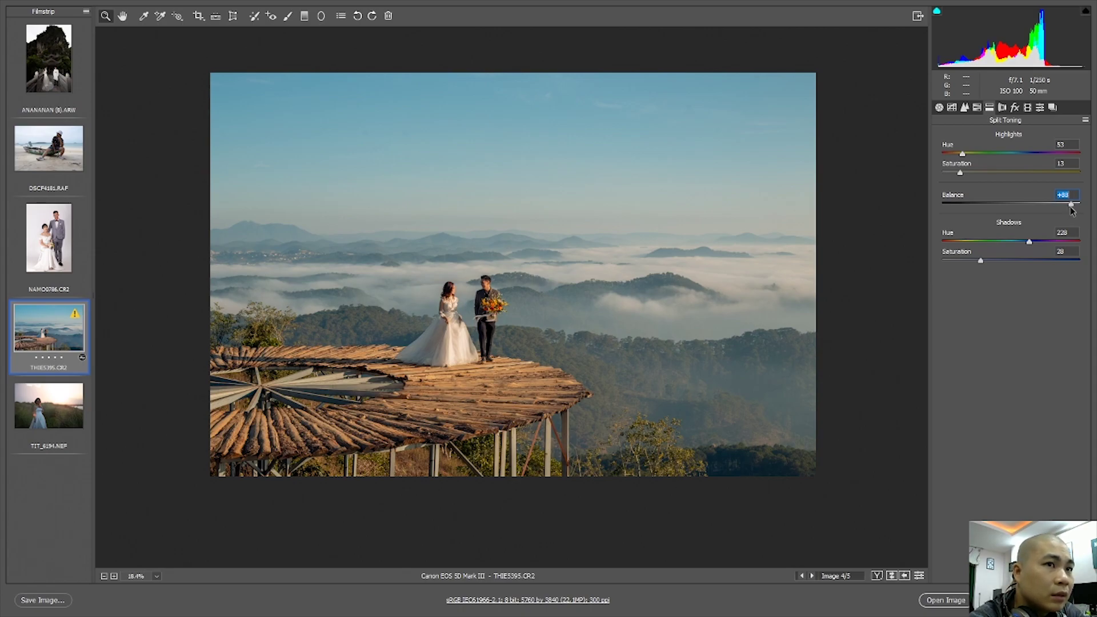
left_click_drag(981, 261, 978, 261)
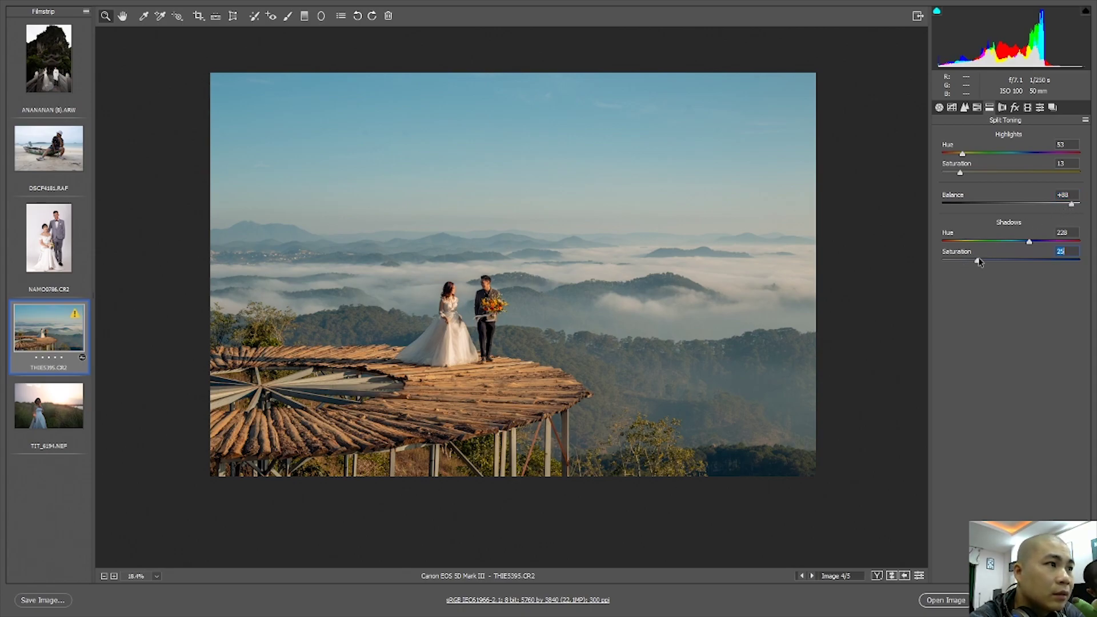
left_click(960, 174)
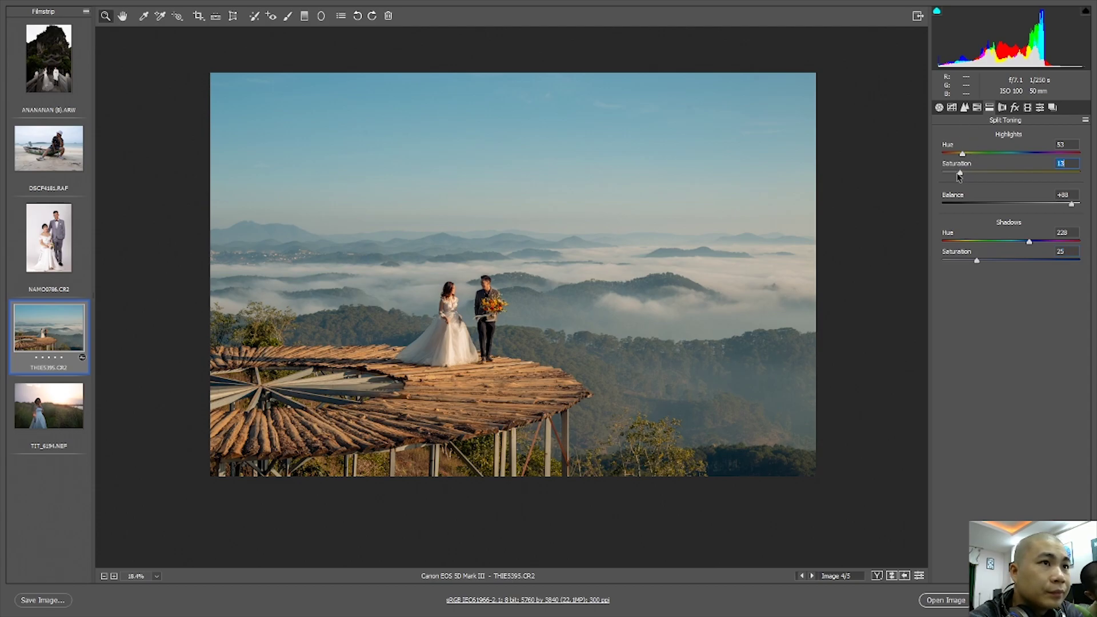
left_click_drag(960, 175, 959, 175)
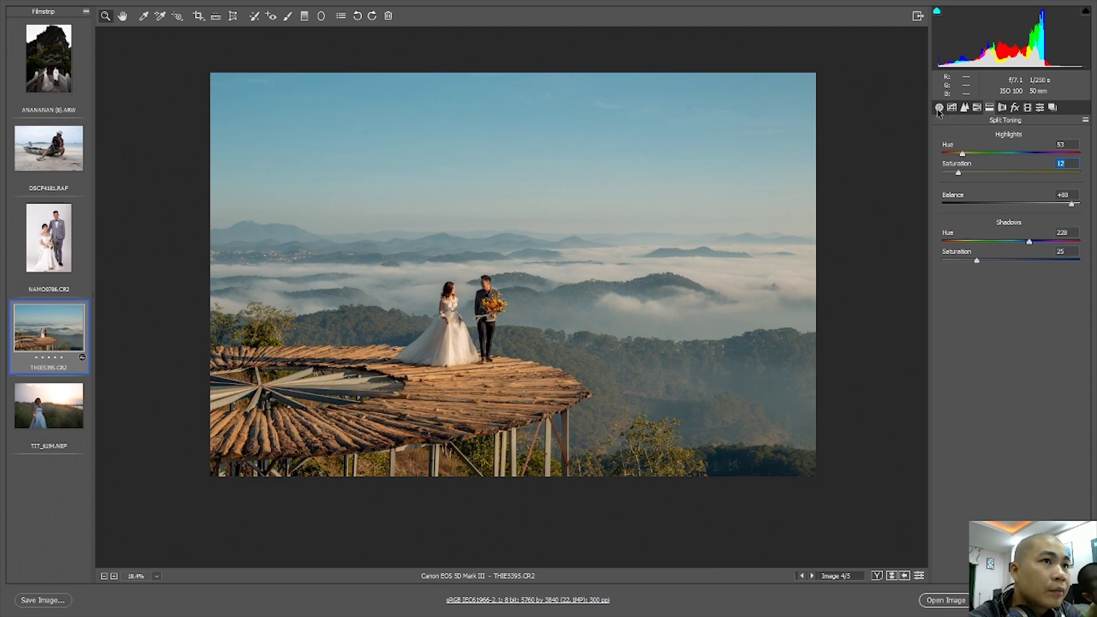
Step: Set white balance to Temperature 5850 and Tint +4, zoom-check the couple, then bring up HSL
left_click(939, 108)
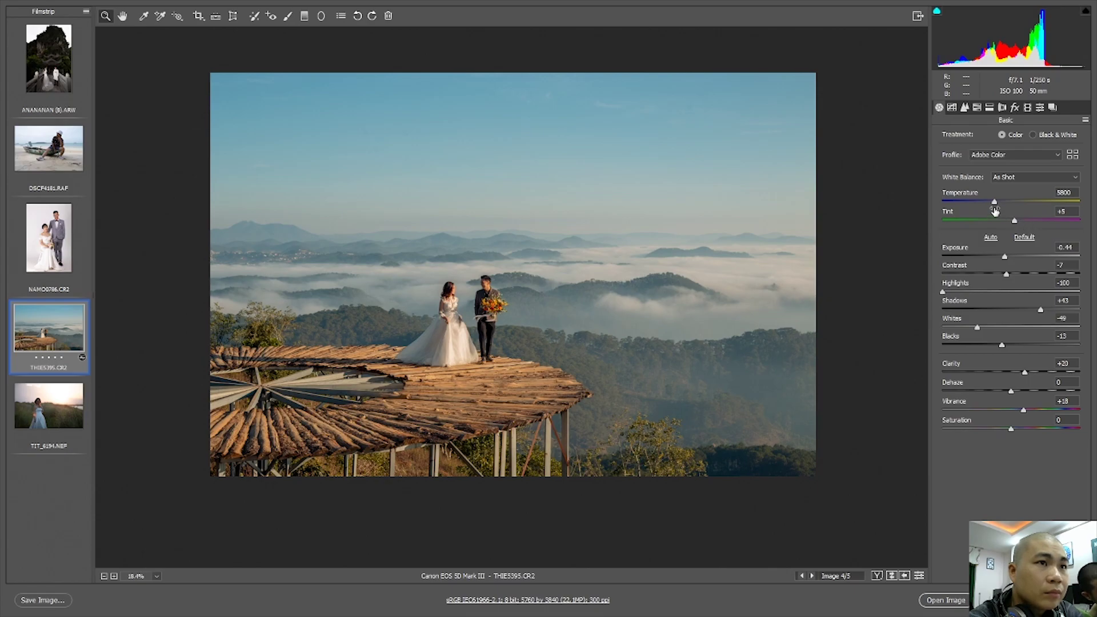
mouse_move(994, 201)
left_mouse_down()
mouse_move(979, 196)
mouse_move(1015, 222)
left_mouse_up()
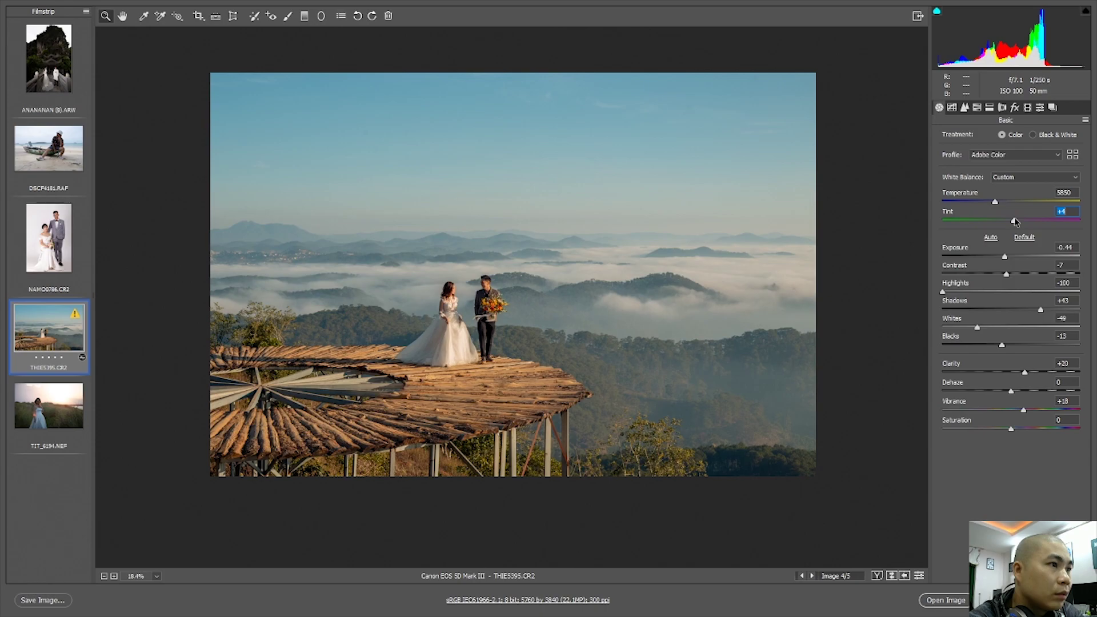
left_click(475, 296)
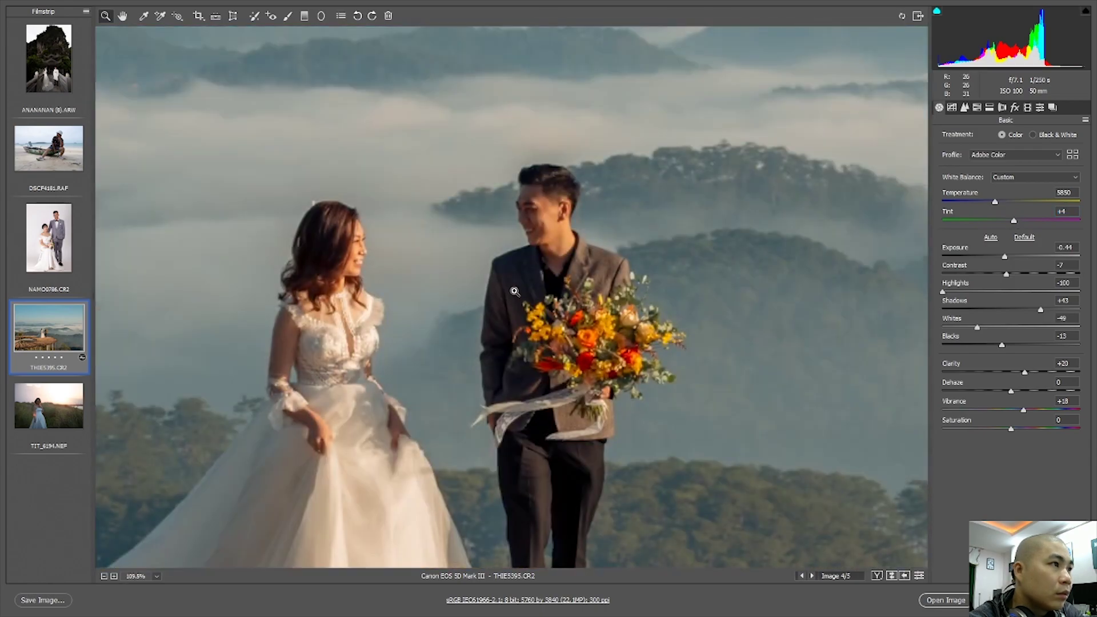
left_click(589, 294)
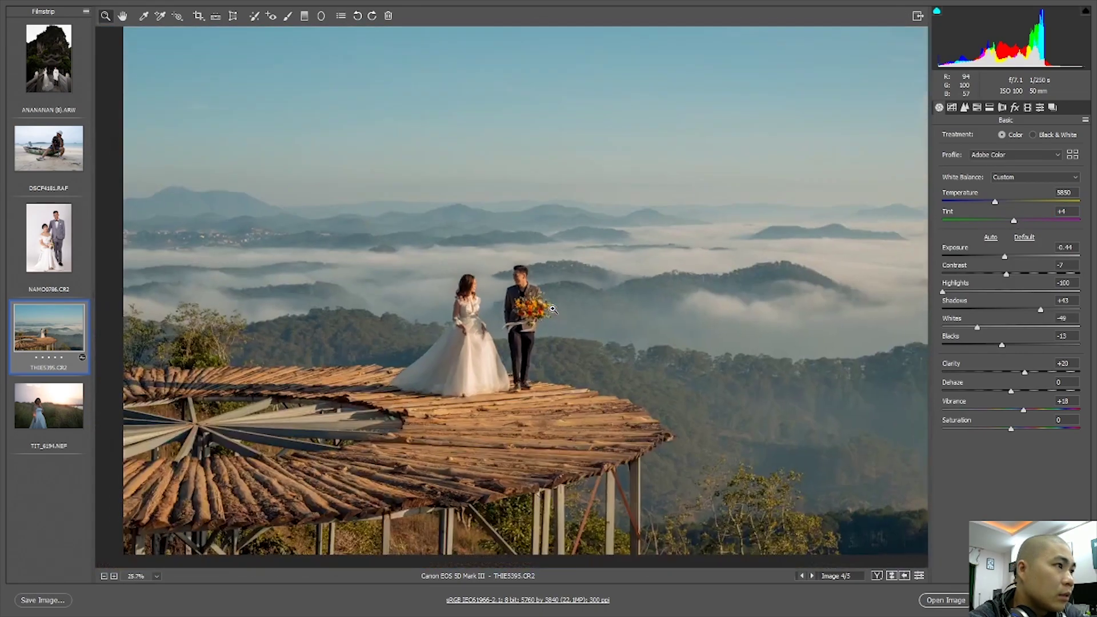
left_click(583, 309, "alt")
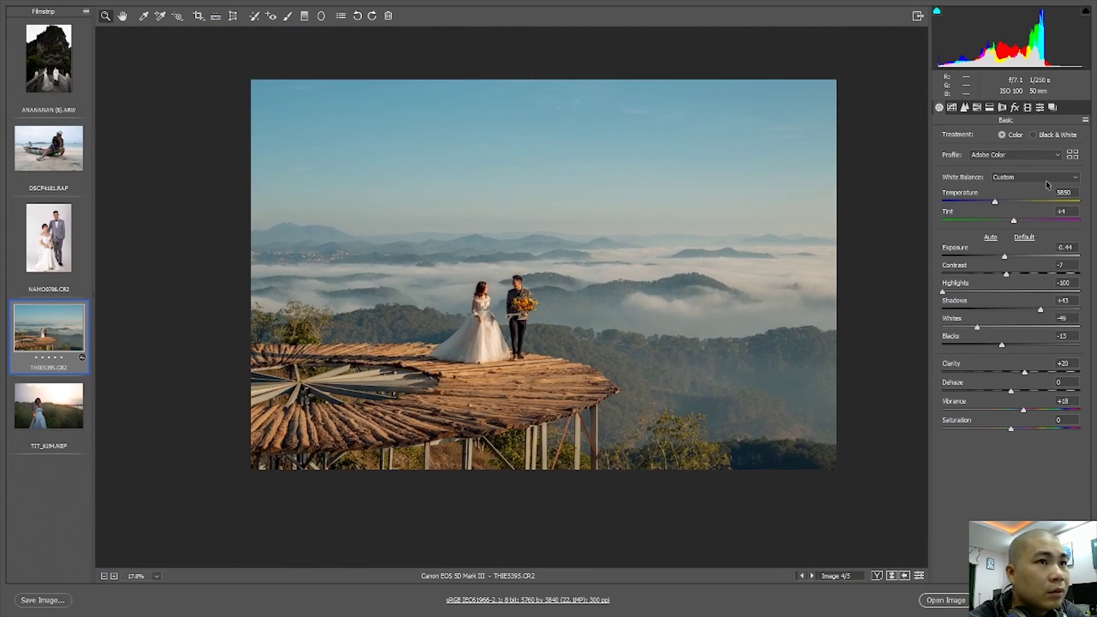
left_click(977, 107)
Step: Brighten the oranges and darken Blues luminance to -48
left_click(1034, 138)
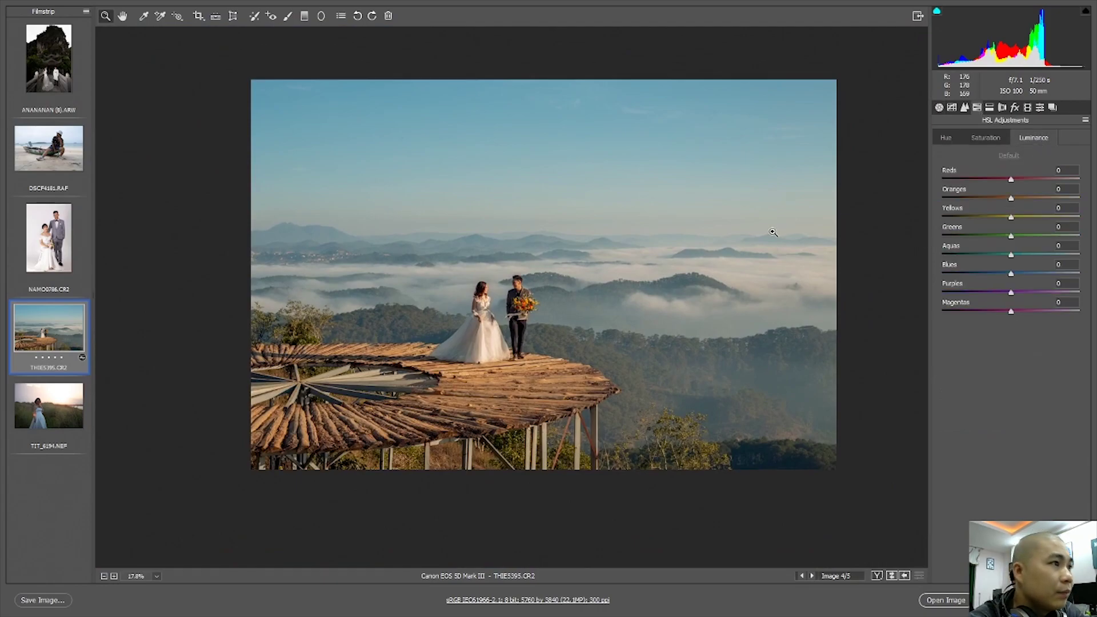
mouse_move(1011, 198)
left_mouse_down()
mouse_move(1023, 199)
mouse_move(1017, 179)
left_mouse_up()
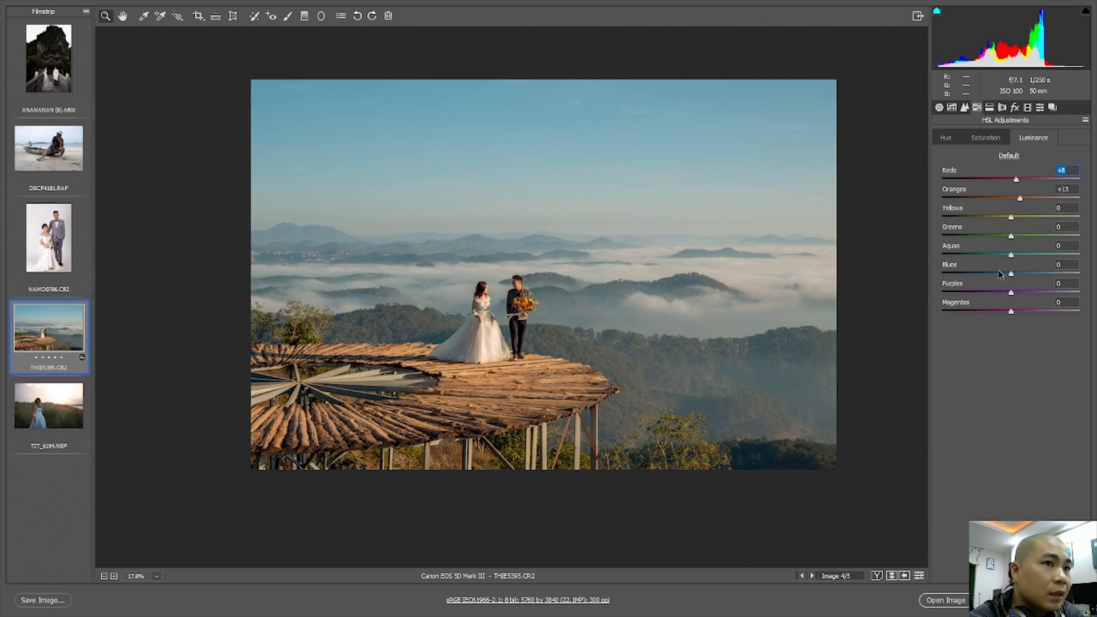
left_click_drag(1000, 274, 934, 281)
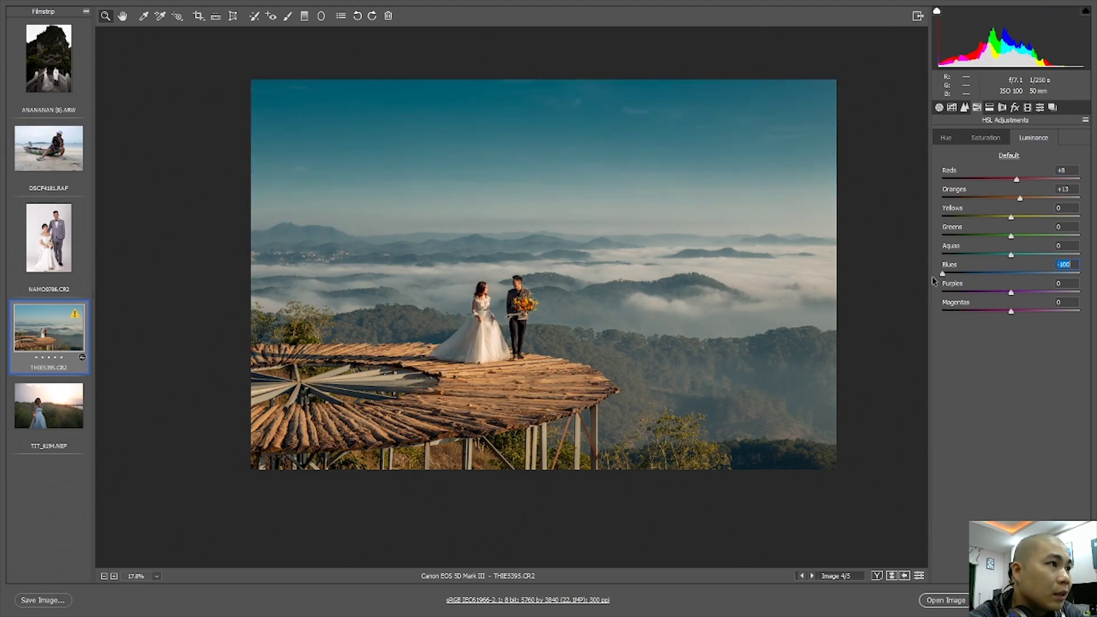
left_click(974, 275)
left_click_drag(982, 268, 989, 246)
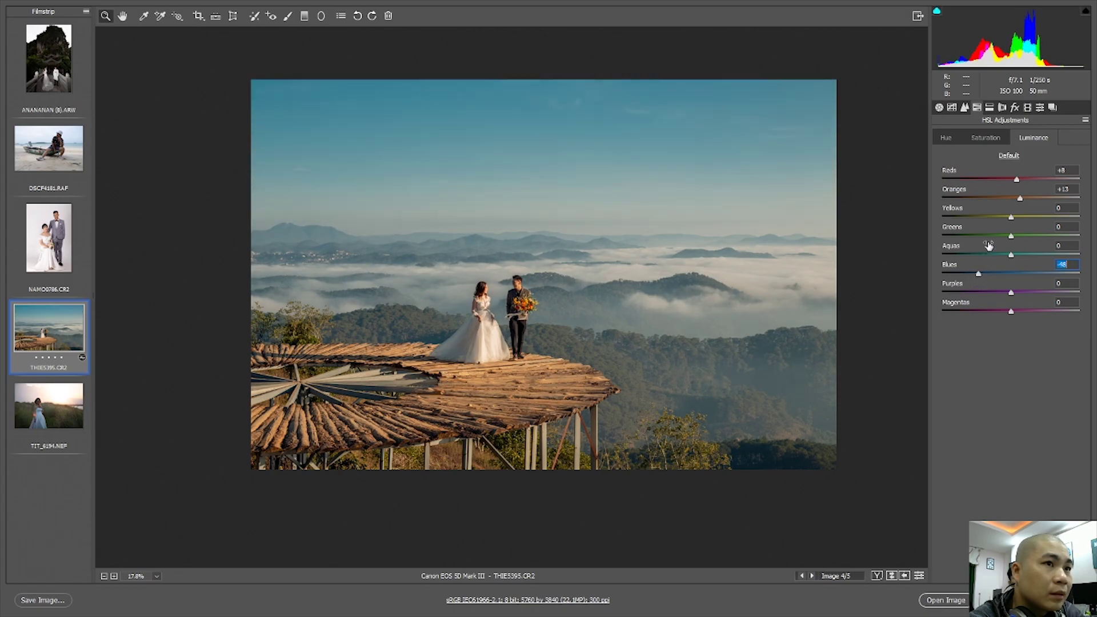
Step: Boost Blues saturation to +41 and draw a wide radial filter across the sky
left_click(984, 140)
left_click(1040, 274)
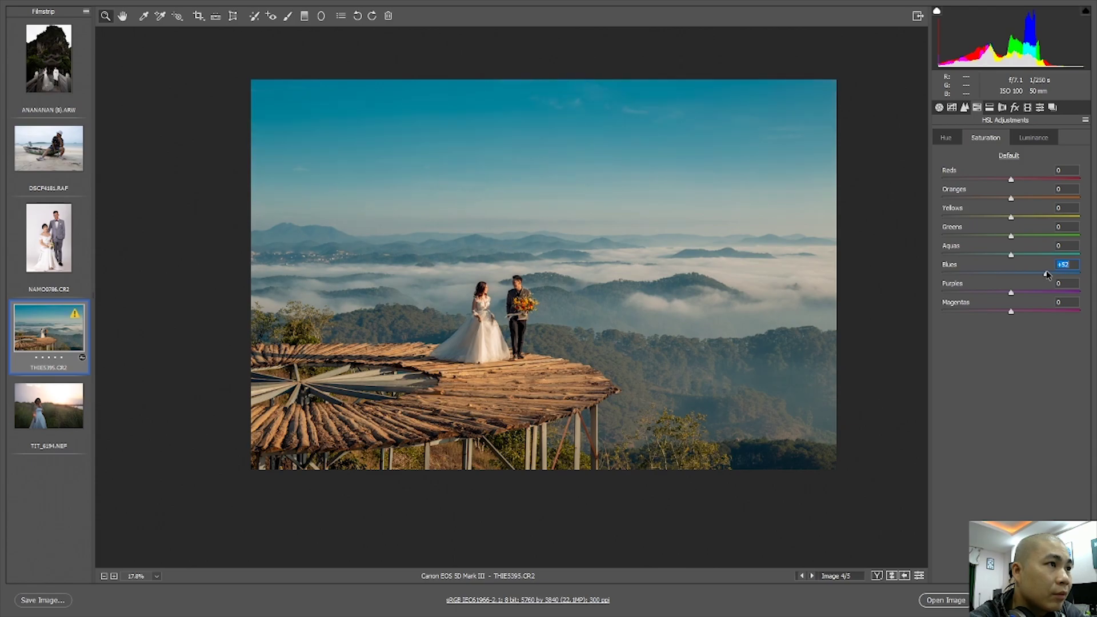
left_click_drag(1045, 272, 1038, 272)
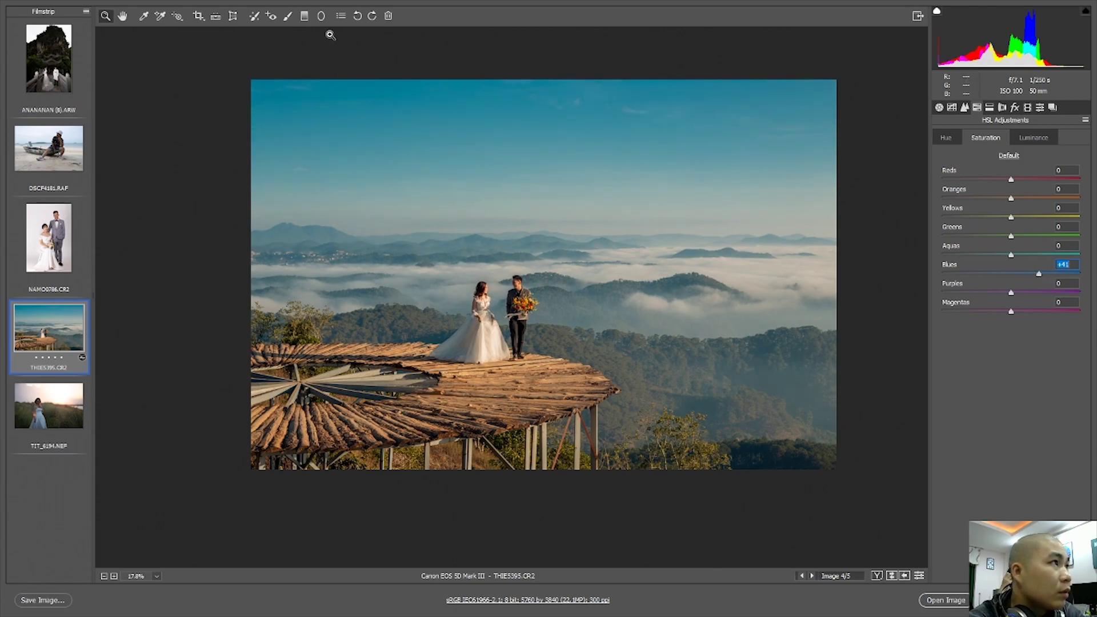
left_click(322, 16)
mouse_move(500, 232)
left_mouse_down()
mouse_move(763, 233)
mouse_move(741, 208)
left_mouse_up()
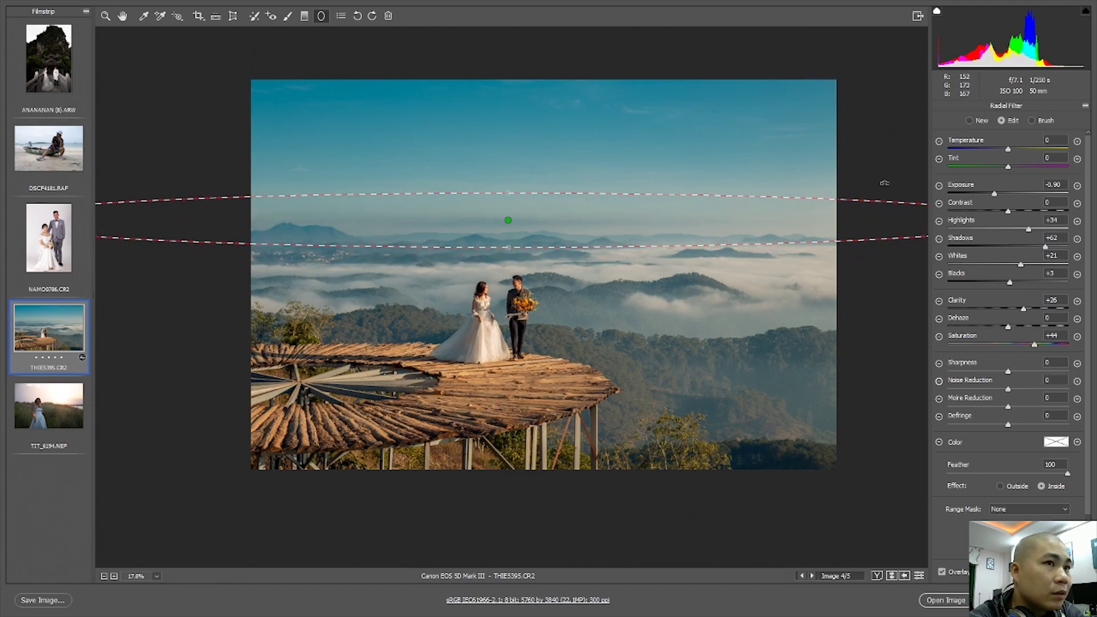
Step: Reset the radial filter, set Temperature +22 and Tint +44, and stretch it higher into the sky
right_click(884, 183)
left_click(863, 224)
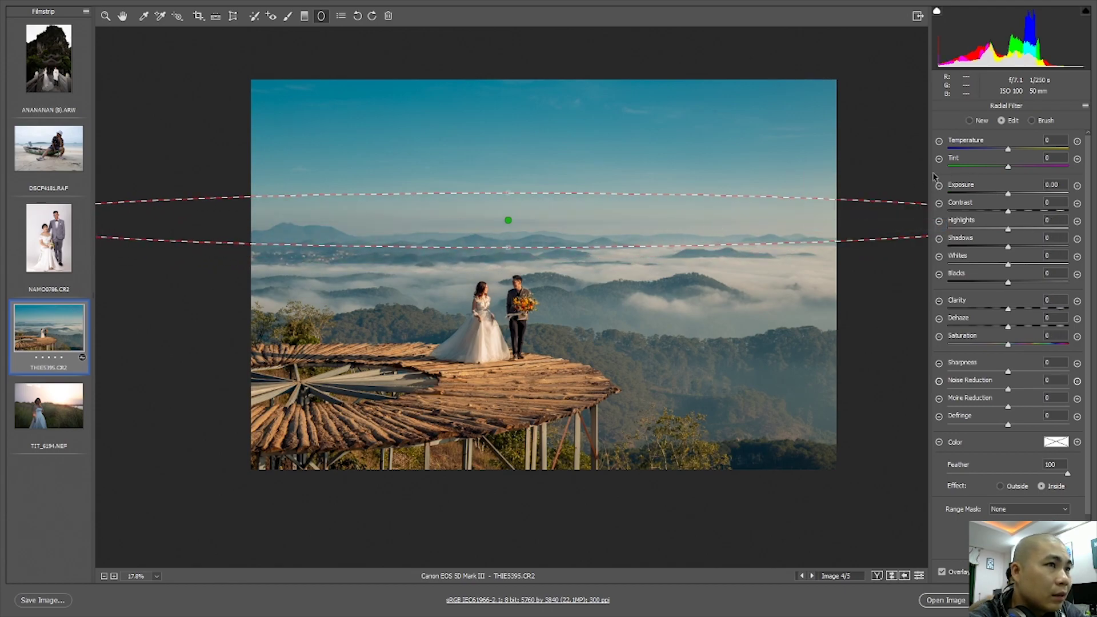
left_click_drag(1016, 149, 1033, 167)
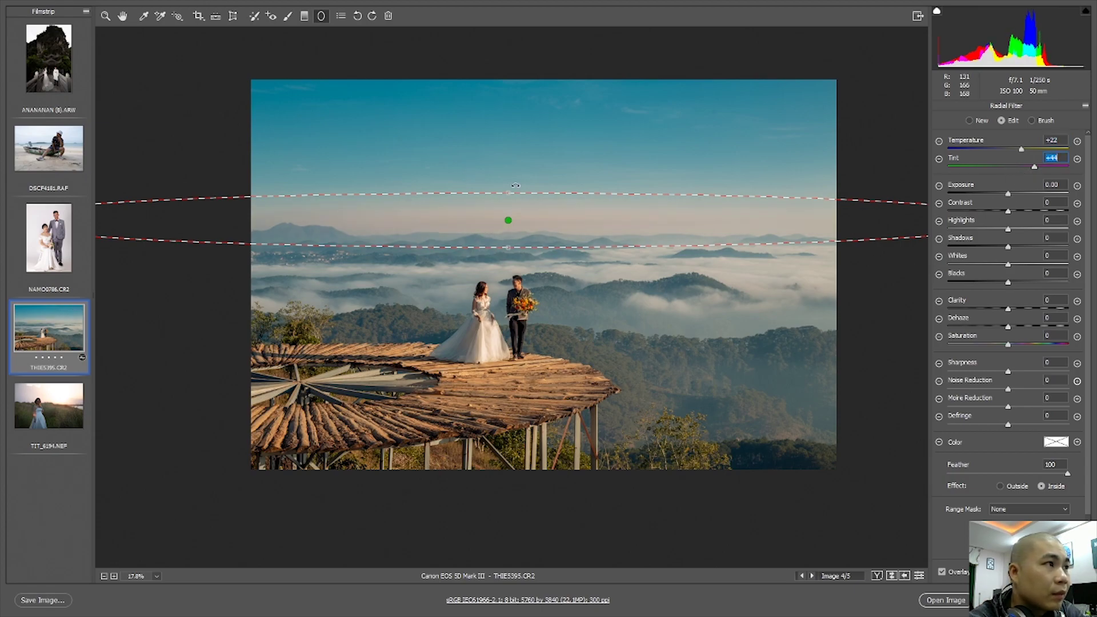
left_click_drag(518, 183, 582, 174)
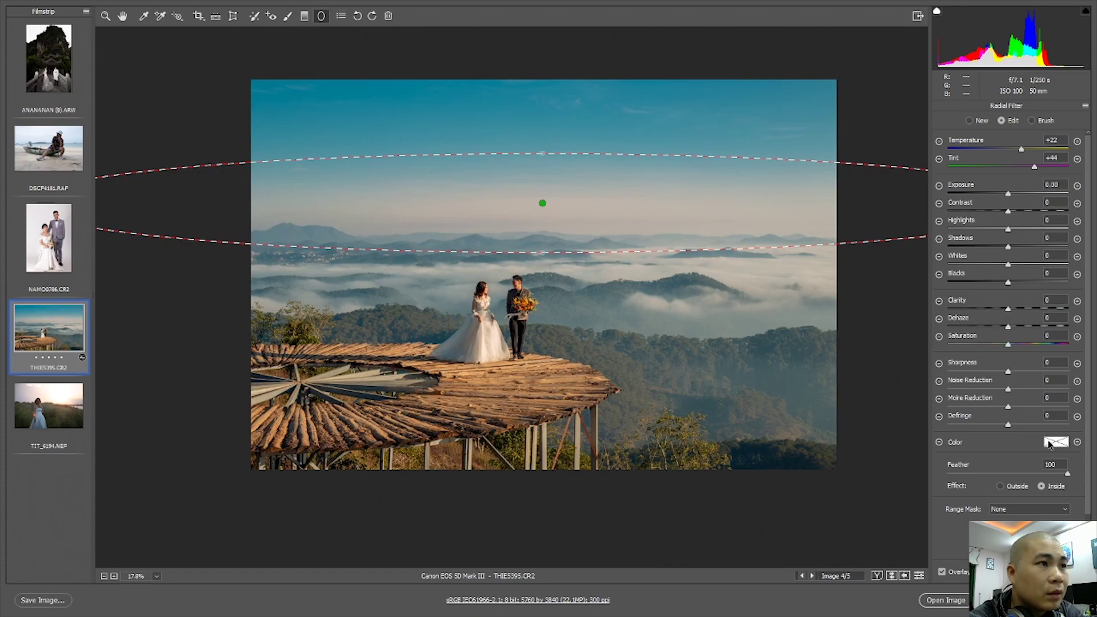
Step: Give the radial filter a pale yellow colour and lower its top edge slightly
left_click(1056, 442)
left_click(577, 235)
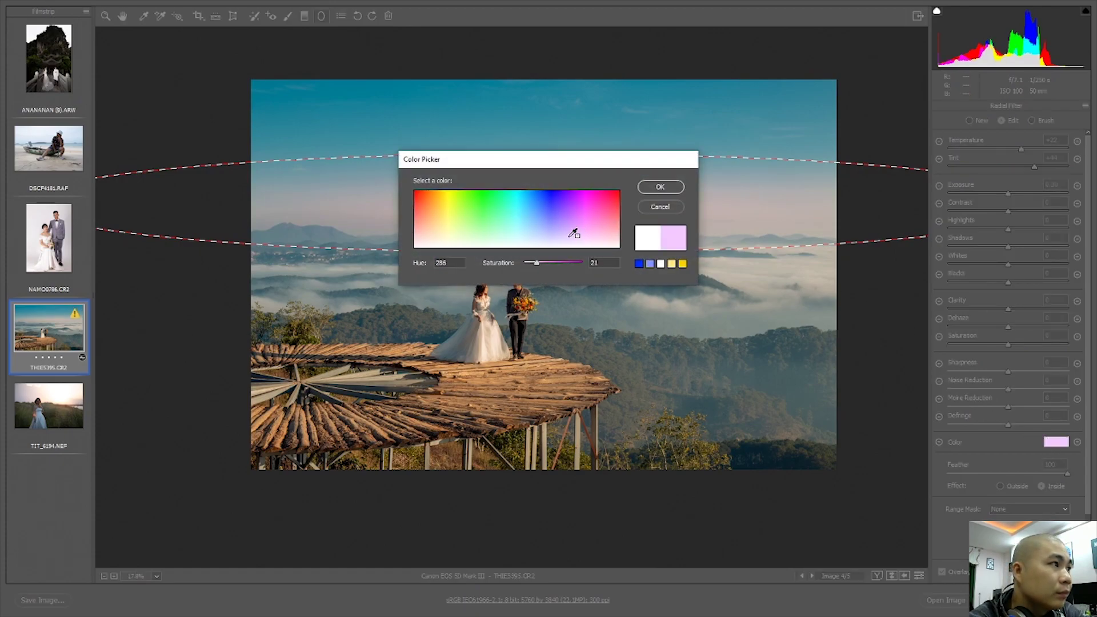
left_click(433, 232)
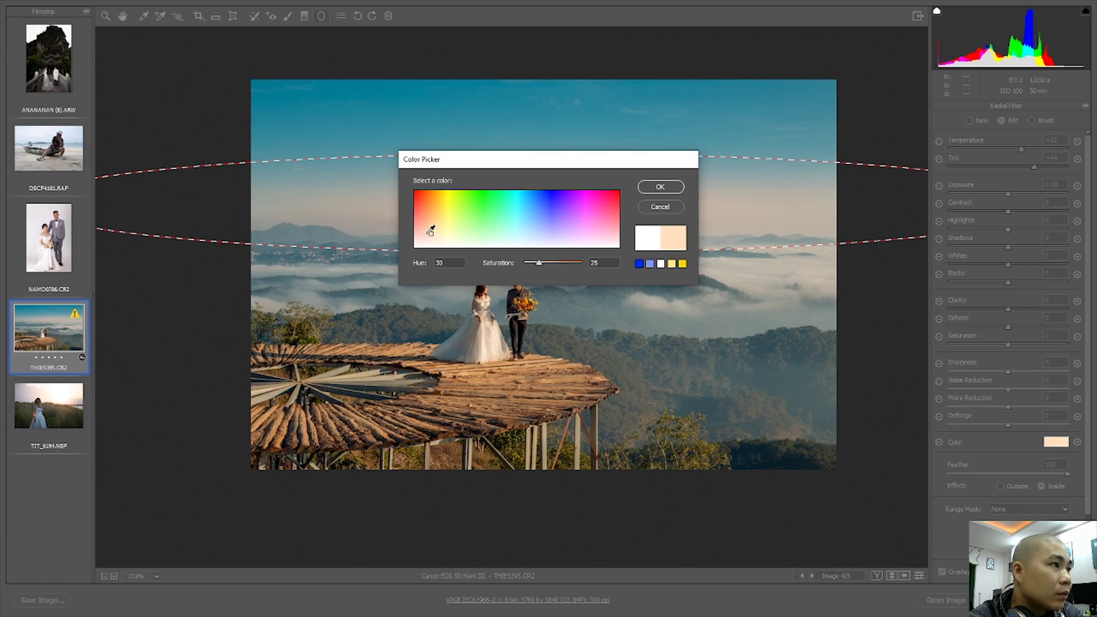
mouse_move(533, 165)
left_mouse_down()
mouse_move(588, 179)
mouse_move(790, 283)
left_mouse_up()
left_click(704, 348)
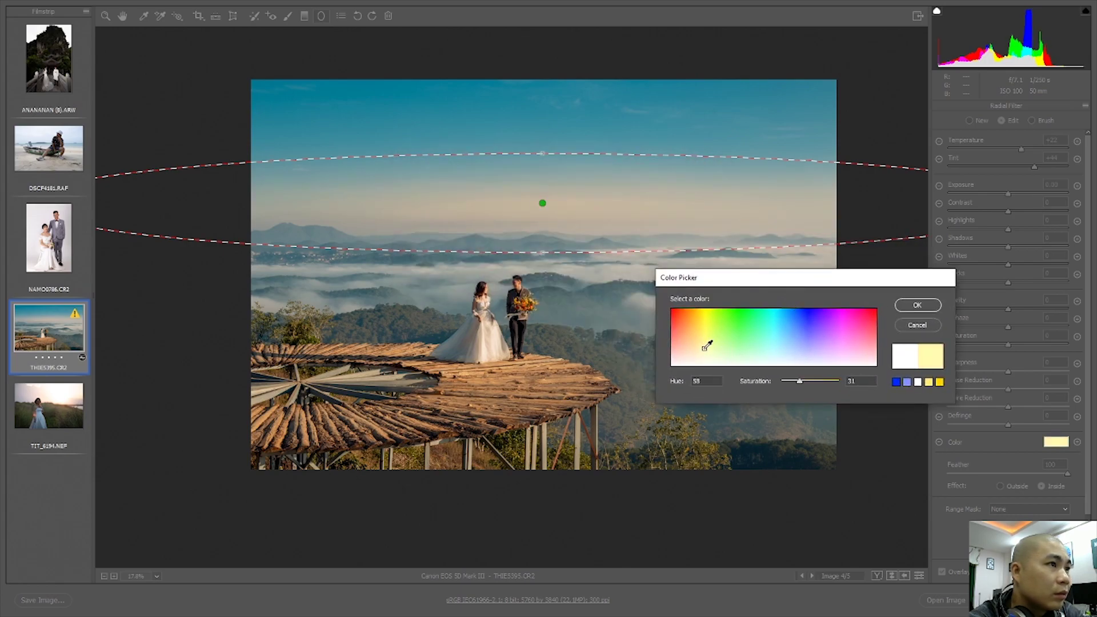
left_click(918, 306)
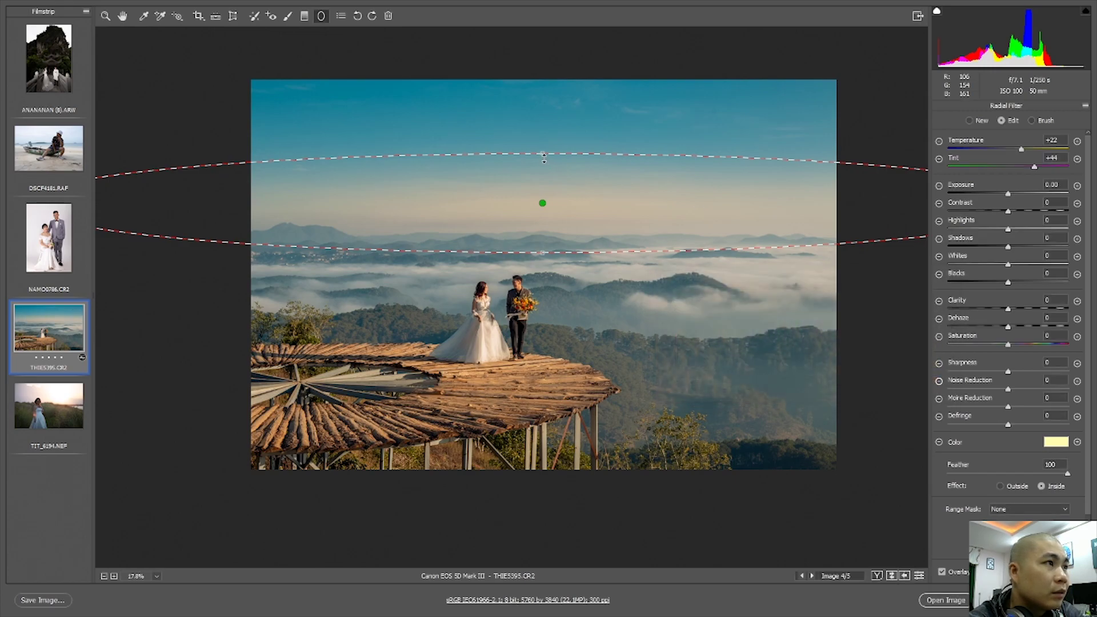
left_click_drag(544, 154, 544, 160)
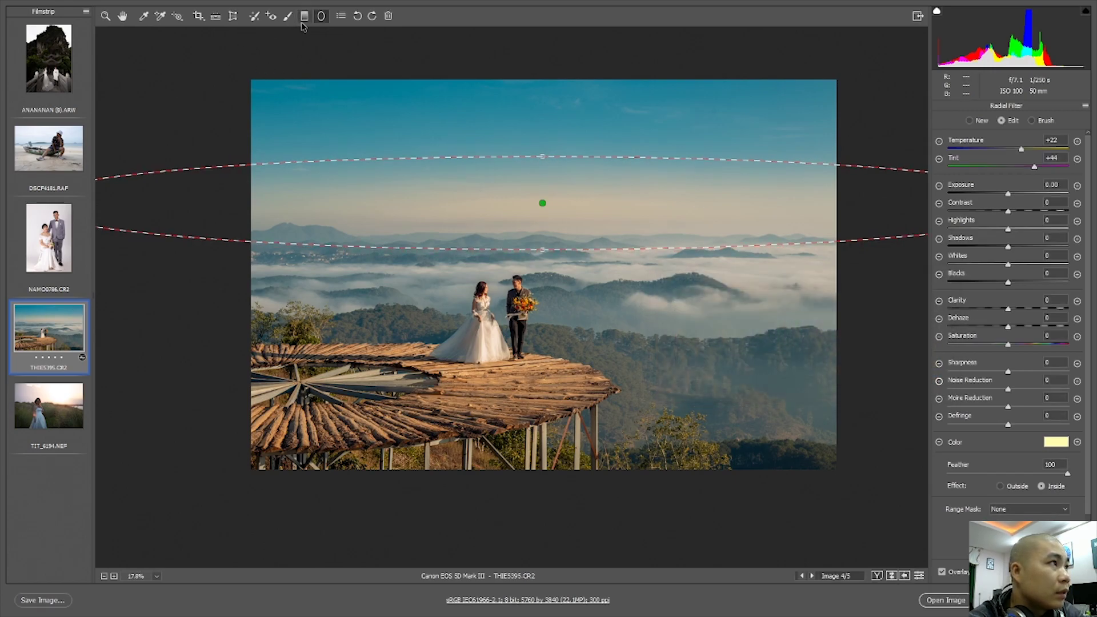
left_click(305, 17)
Step: Draw a graduated filter from the sky top to the horizon, reset it, and set Clarity 0, Dehaze +18
left_click_drag(562, 84, 562, 201)
right_click(595, 87)
left_click(613, 120)
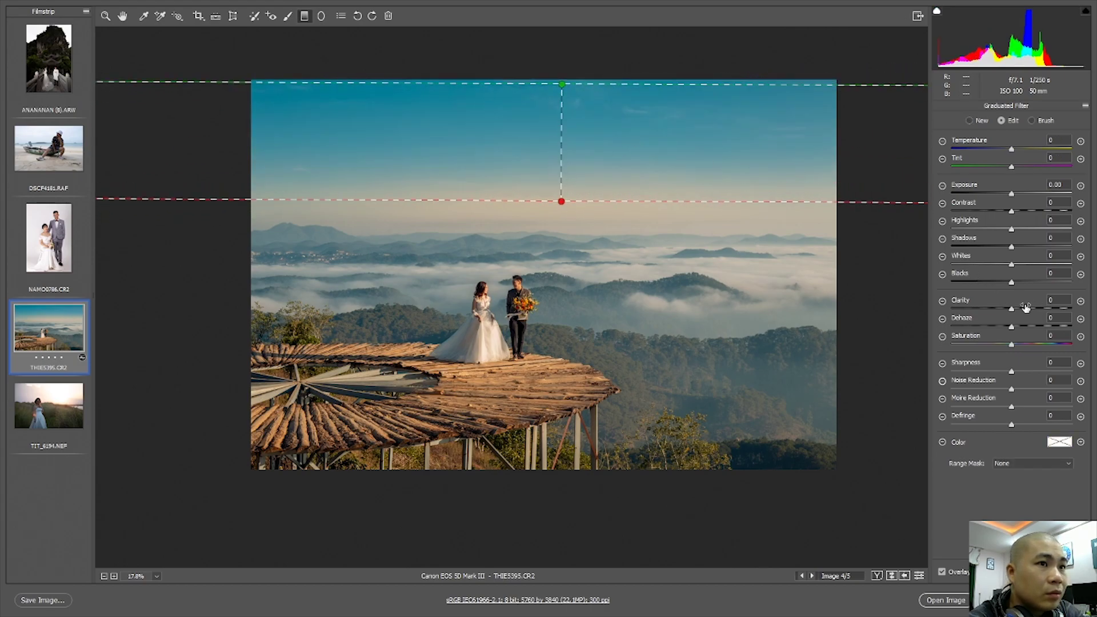
type("0")
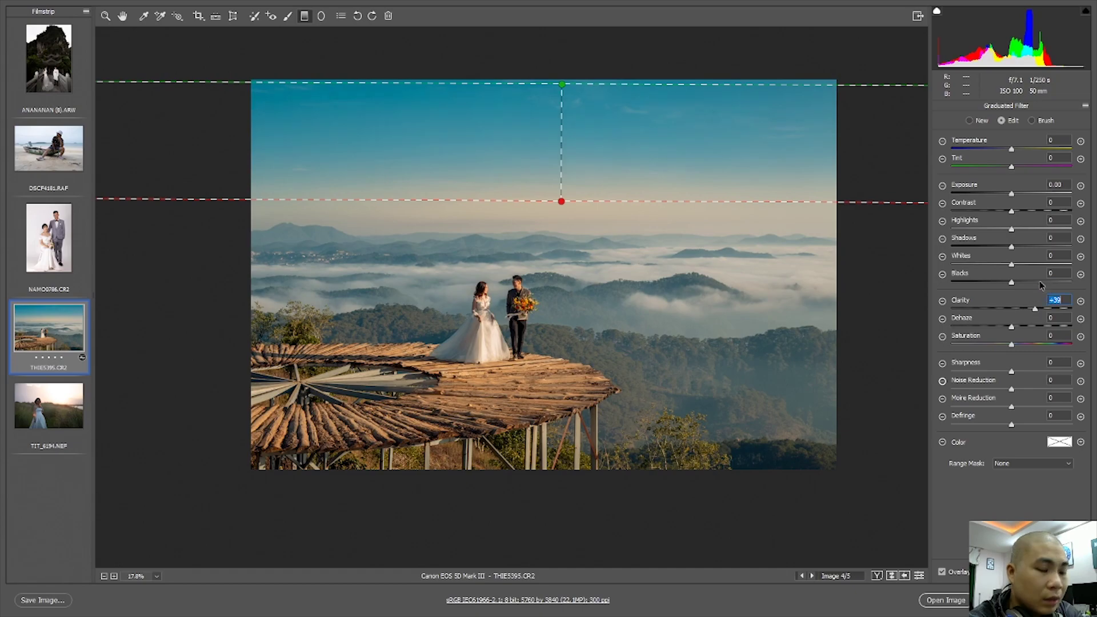
left_click_drag(1013, 327, 1024, 329)
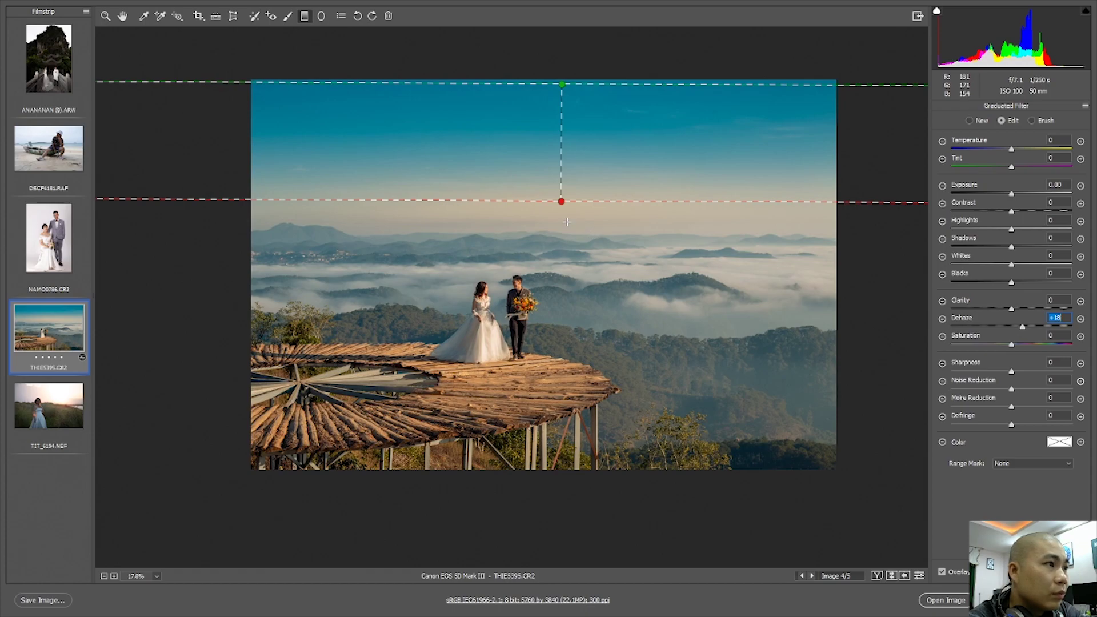
left_click(106, 16)
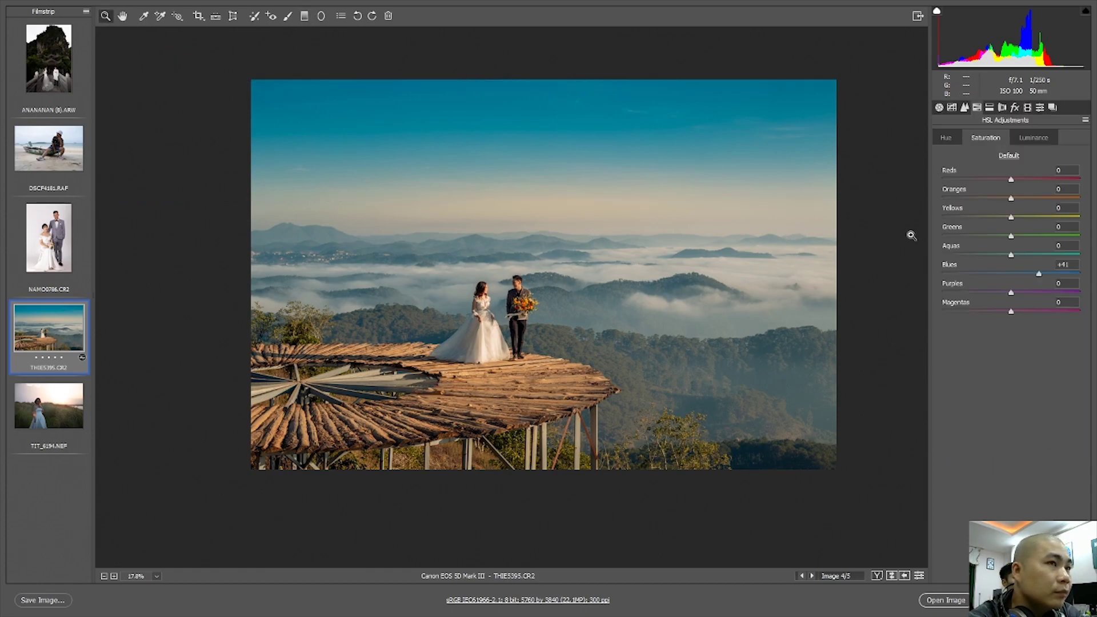
Step: Review Lens Corrections for the Canon EF 50mm f/1.8 STM profile, leaving profile corrections off
left_click(1003, 107)
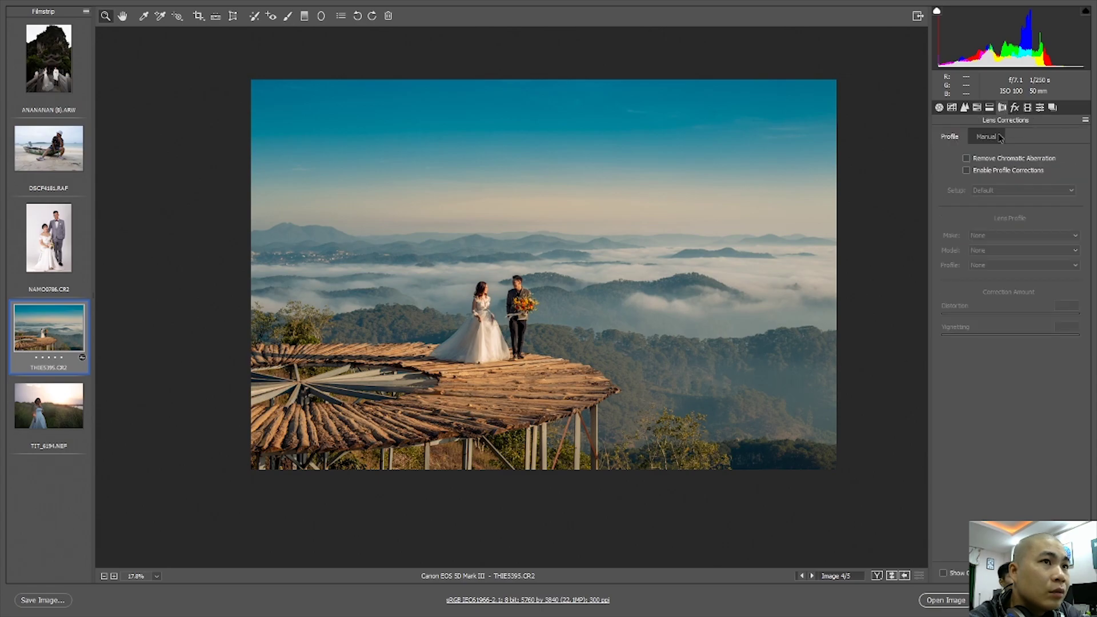
left_click(966, 170)
left_click(967, 170)
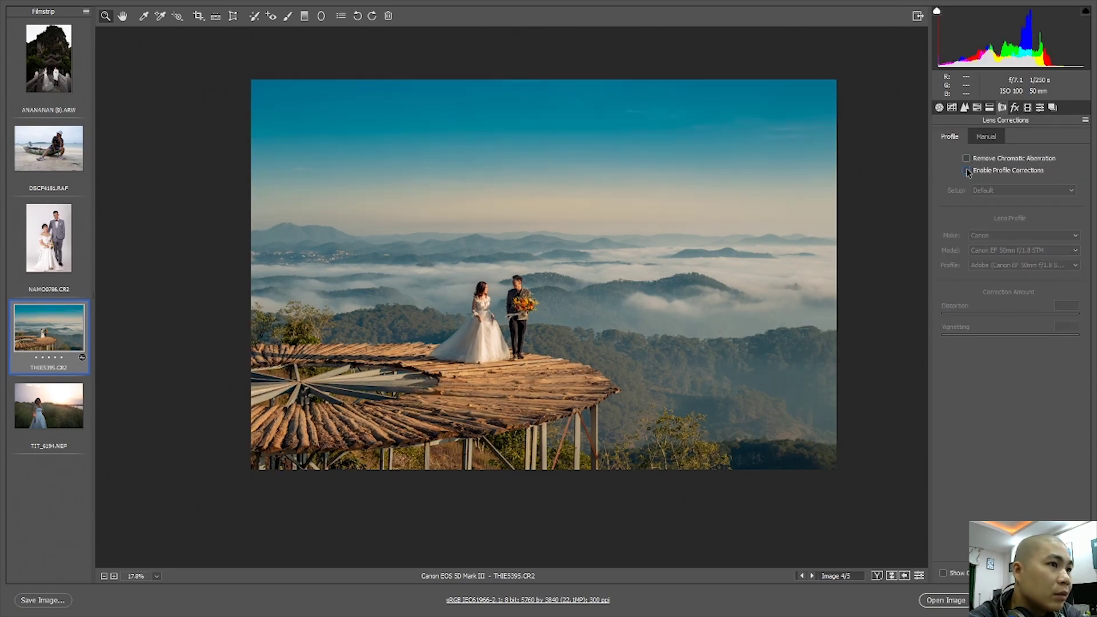
mouse_move(495, 305)
left_mouse_down()
mouse_move(563, 325)
mouse_move(508, 362)
left_mouse_up()
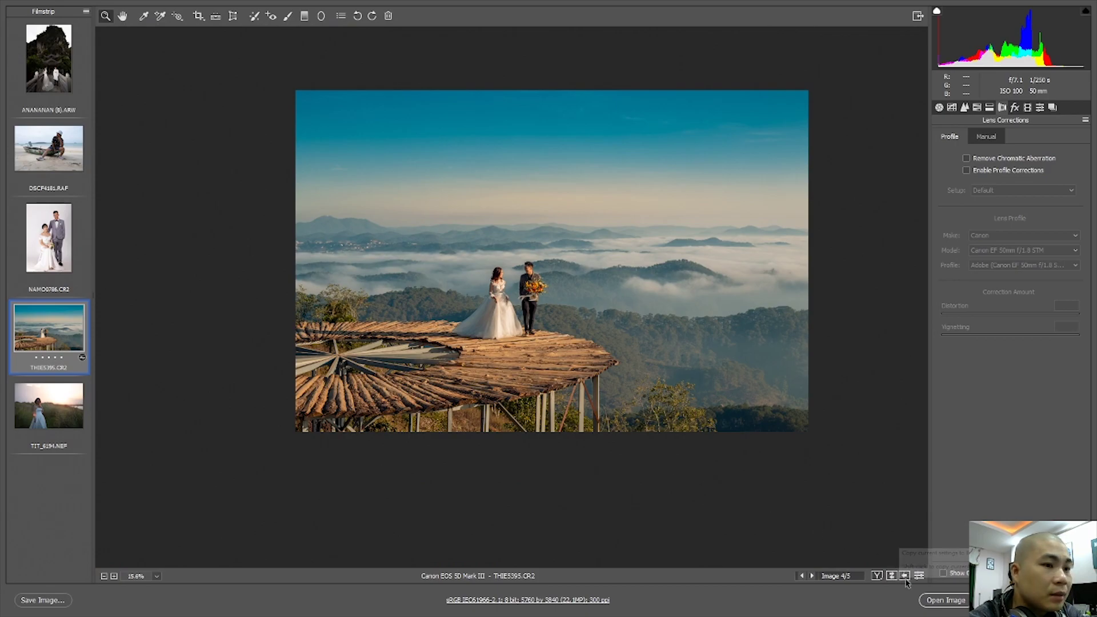
Step: Open THIE5395.CR2 in Photoshop, trim the top and rotate it about 0.8° to level it
left_click(945, 600)
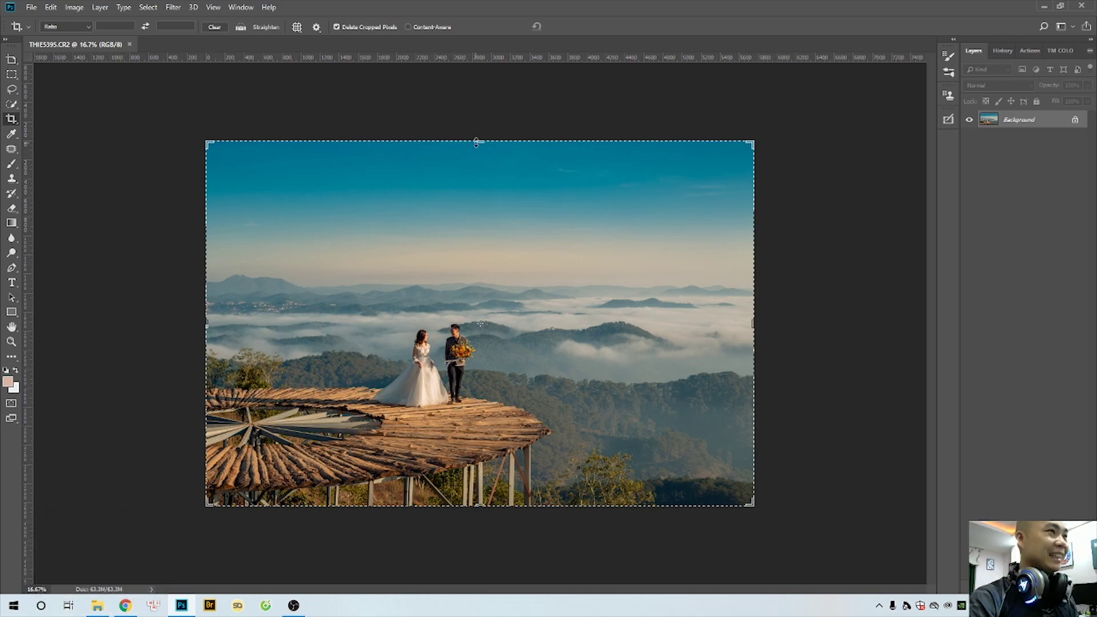
left_click_drag(478, 140, 479, 146)
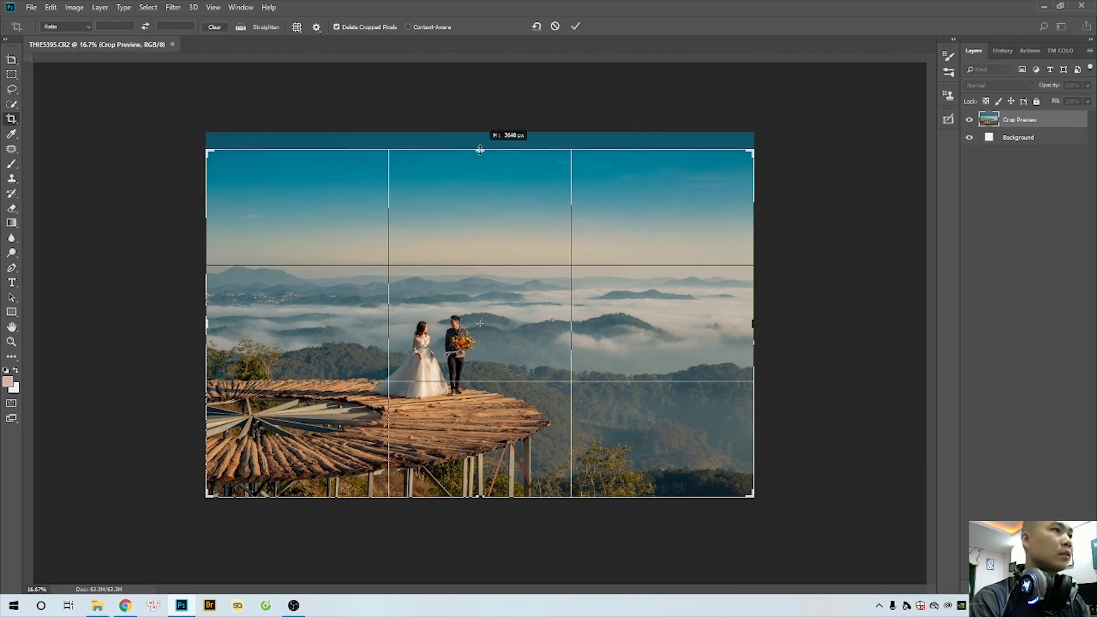
left_click_drag(846, 270, 846, 270)
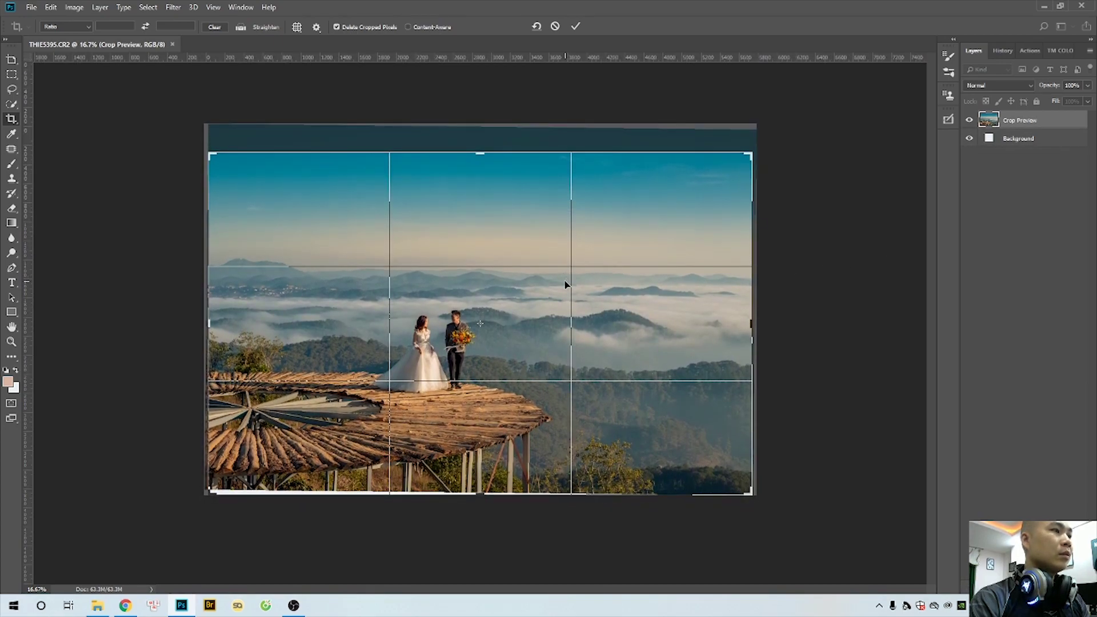
key("Return")
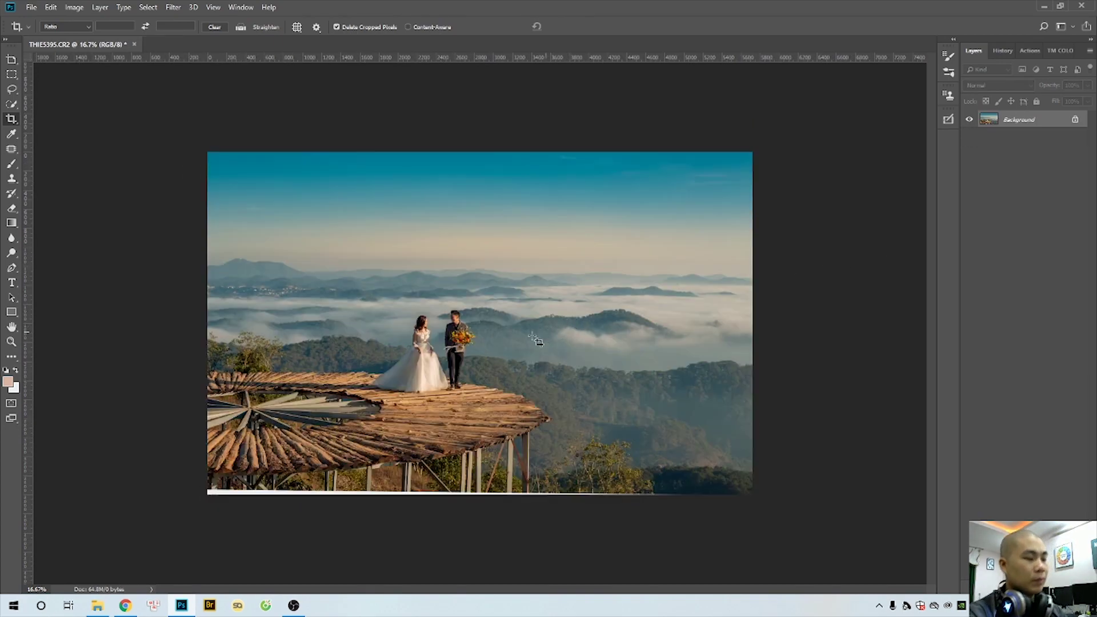
Step: Select the lower part of the image and stretch it down over the empty strip
key("m")
mouse_move(162, 512)
left_mouse_down()
mouse_move(802, 371)
mouse_move(853, 336)
left_mouse_up()
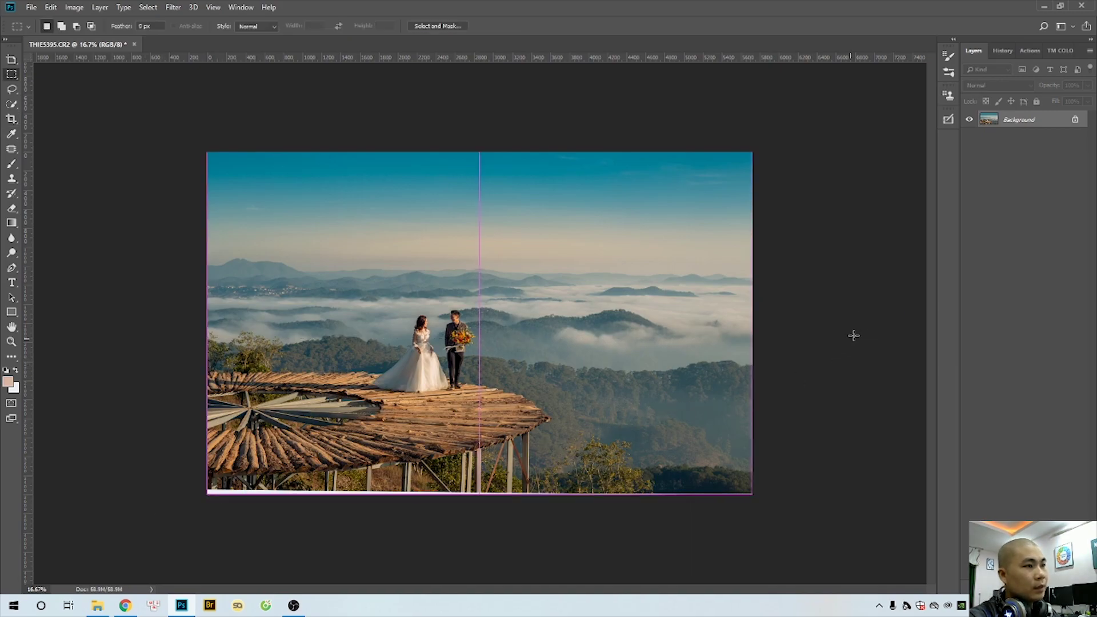
key("ctrl+t")
left_click_drag(480, 494, 485, 513)
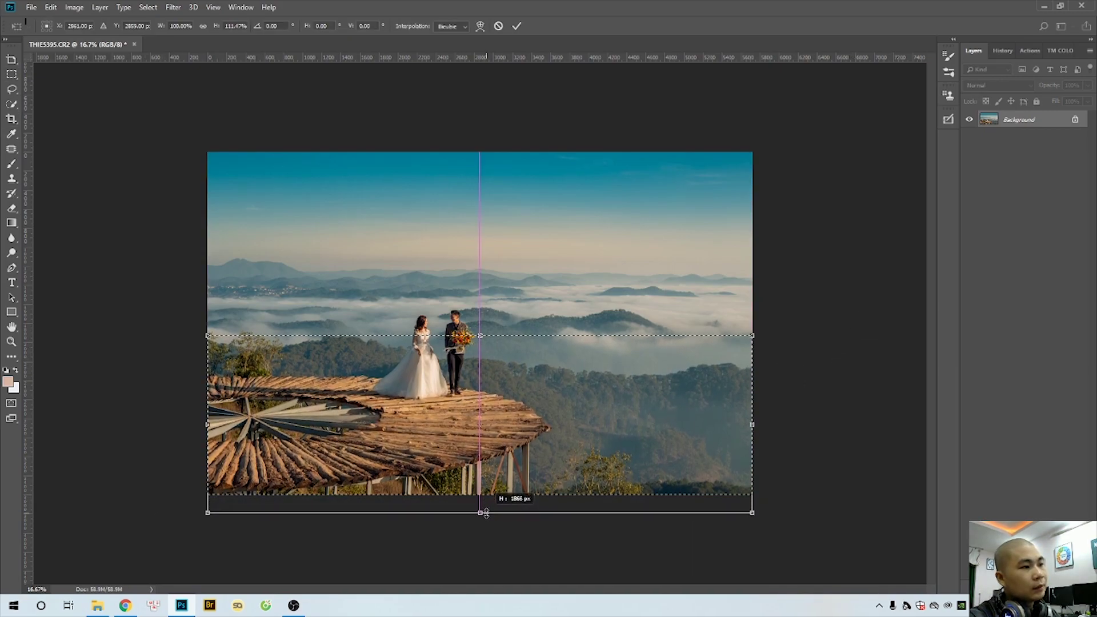
key("Return")
key("ctrl+d")
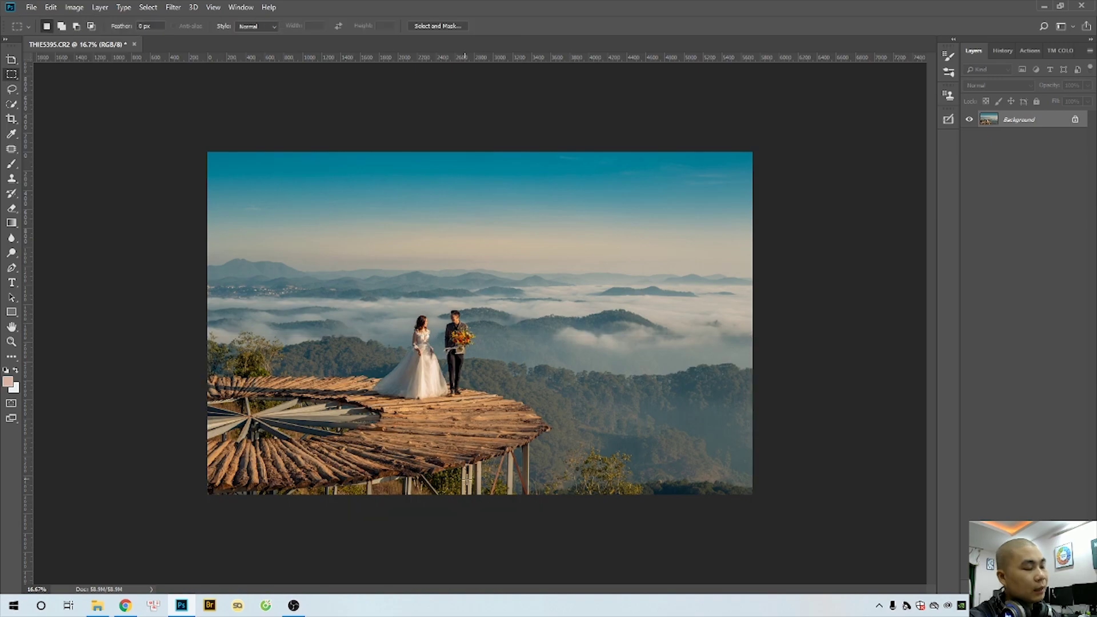
Step: Crop a sliver off the bottom edge and turn on the rulers
key("c")
mouse_move(483, 495)
left_mouse_down()
mouse_move(482, 481)
mouse_move(482, 495)
left_mouse_up()
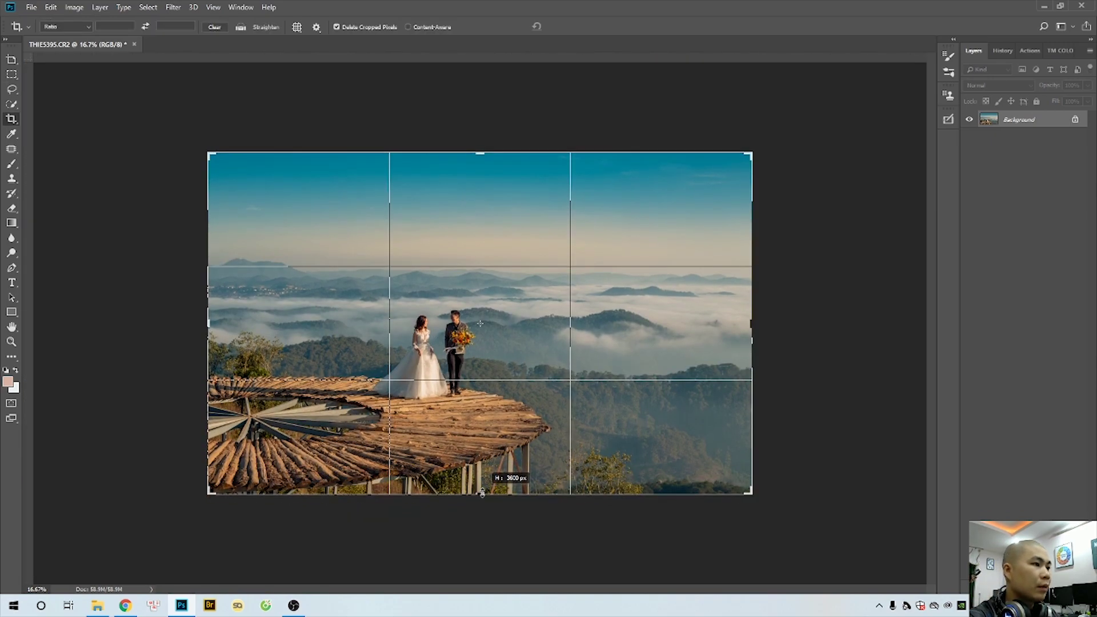
key("ctrl+r")
key("Return")
left_click_drag(478, 453, 801, 417)
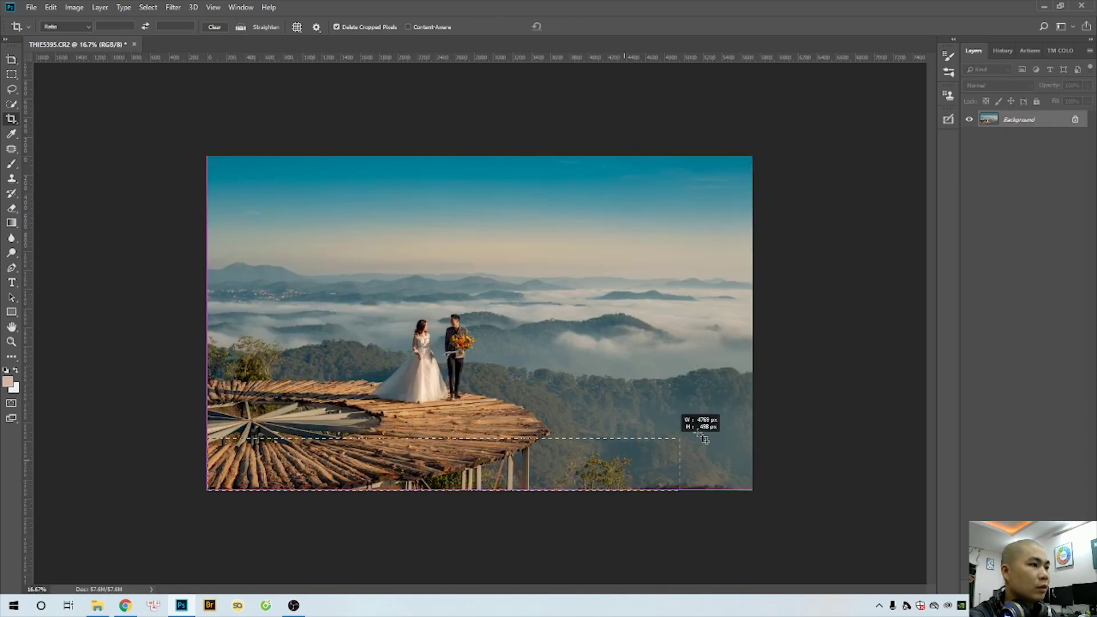
key("Escape")
Step: Stretch the bottom strip below the deck downward twice more to fill the gap
key("m")
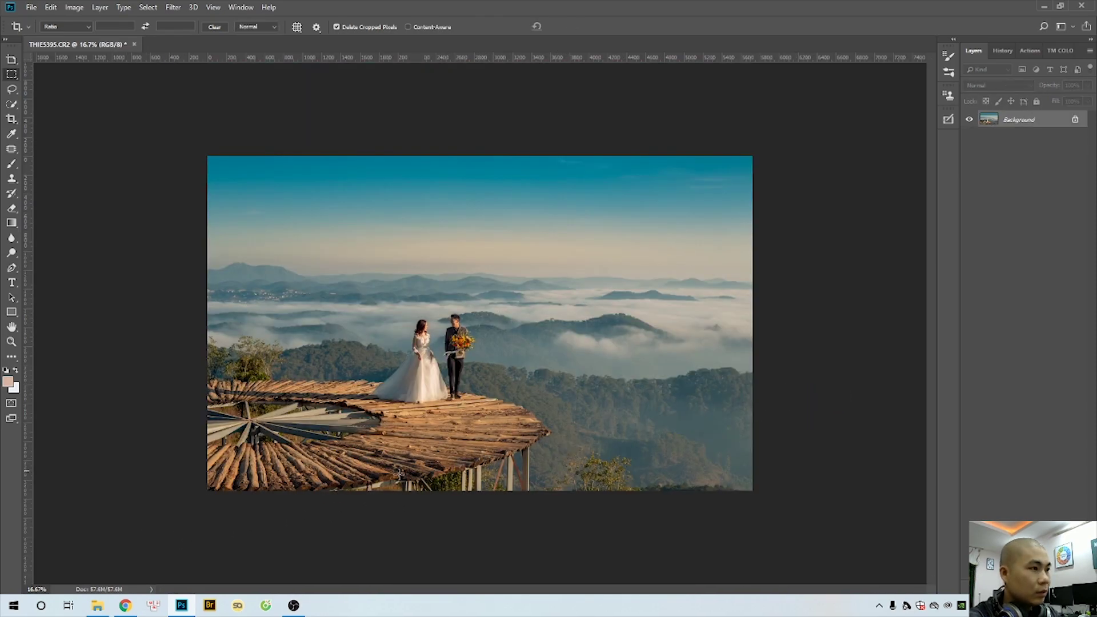
mouse_move(183, 526)
left_mouse_down()
mouse_move(955, 405)
mouse_move(980, 419)
left_mouse_up()
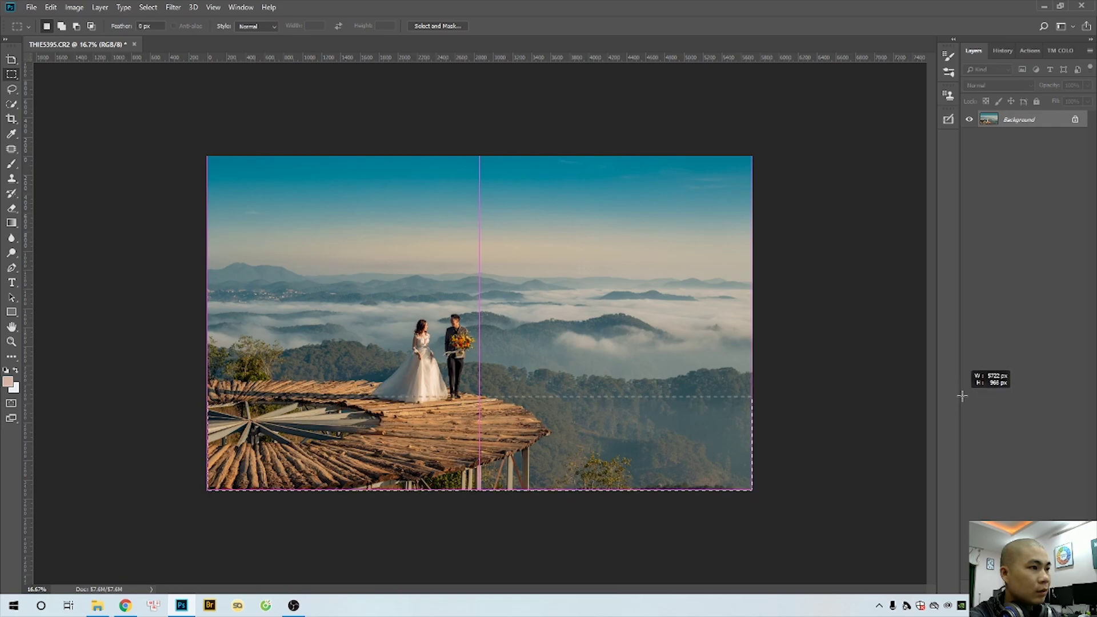
key("ctrl+t")
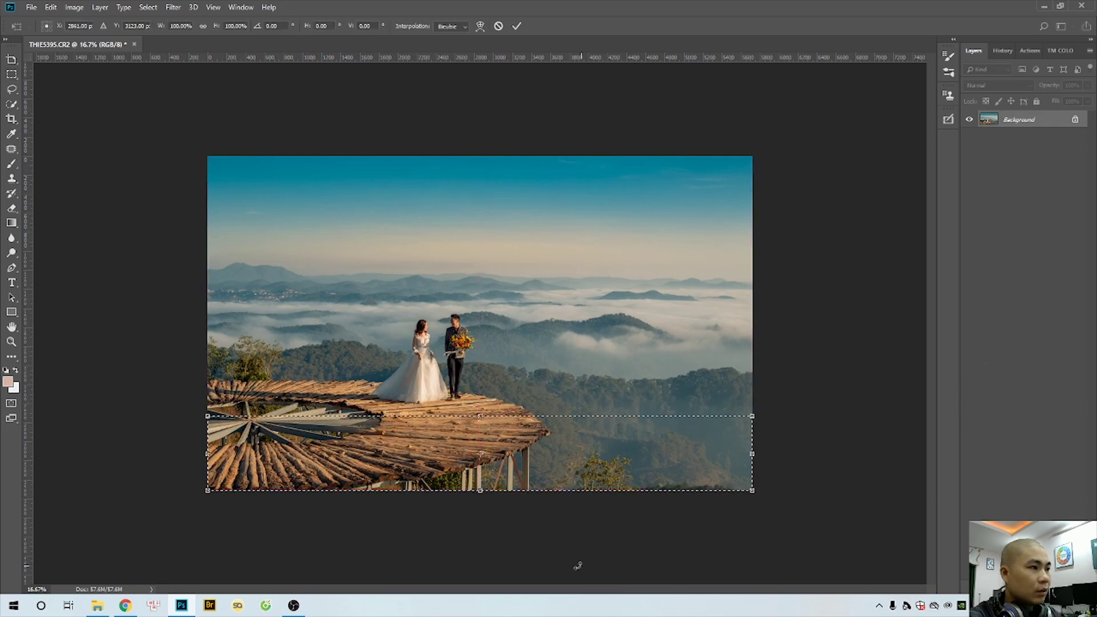
left_click_drag(480, 491, 483, 503)
key("Return")
key("ctrl+d")
left_click_drag(107, 537, 931, 411)
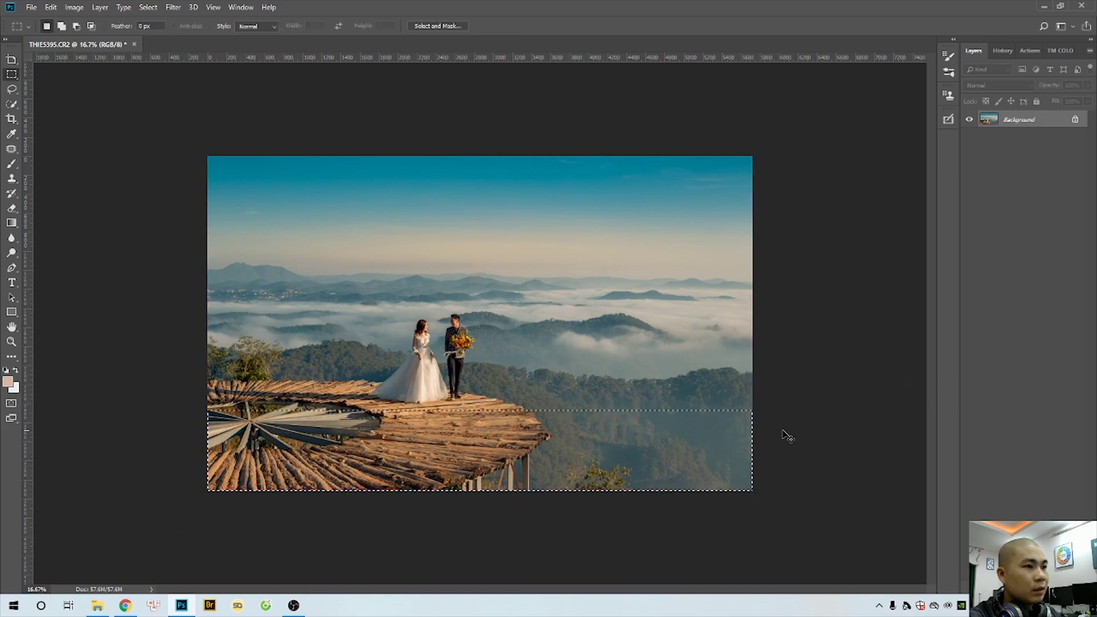
key("ctrl+t")
left_click_drag(482, 492, 480, 502)
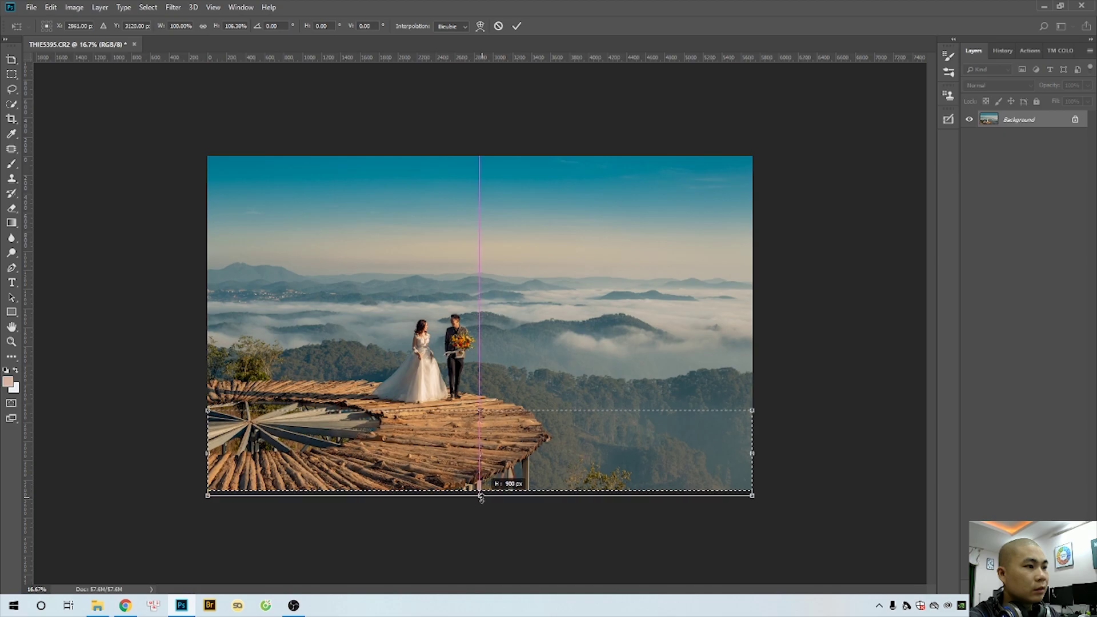
key("Return")
key("ctrl+d")
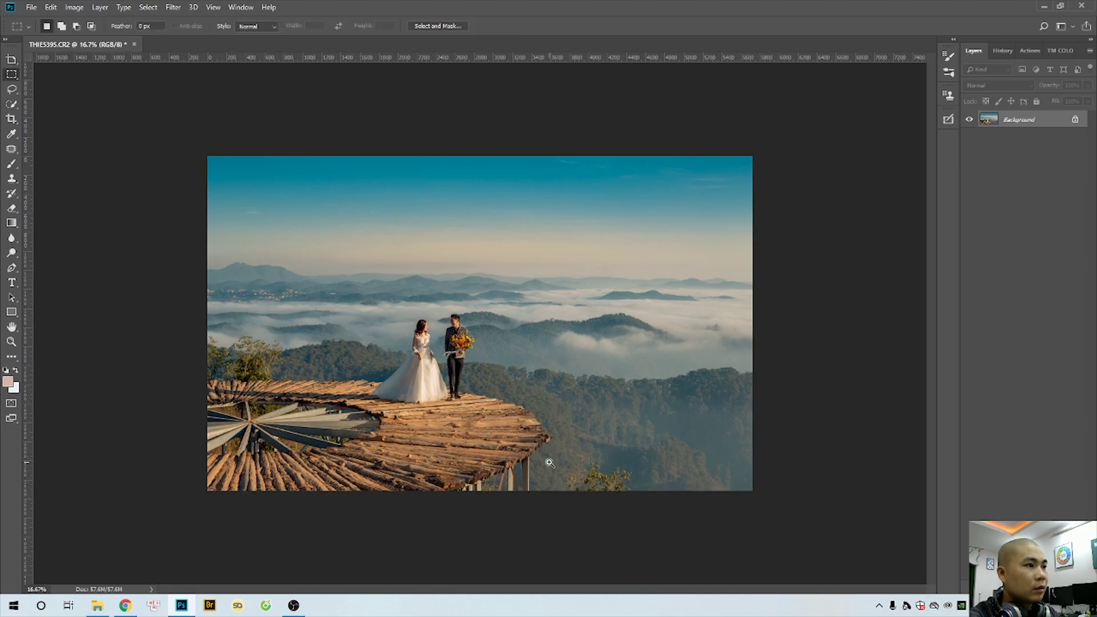
Step: Crop tighter by trimming the top-right corner and the left side
key("c")
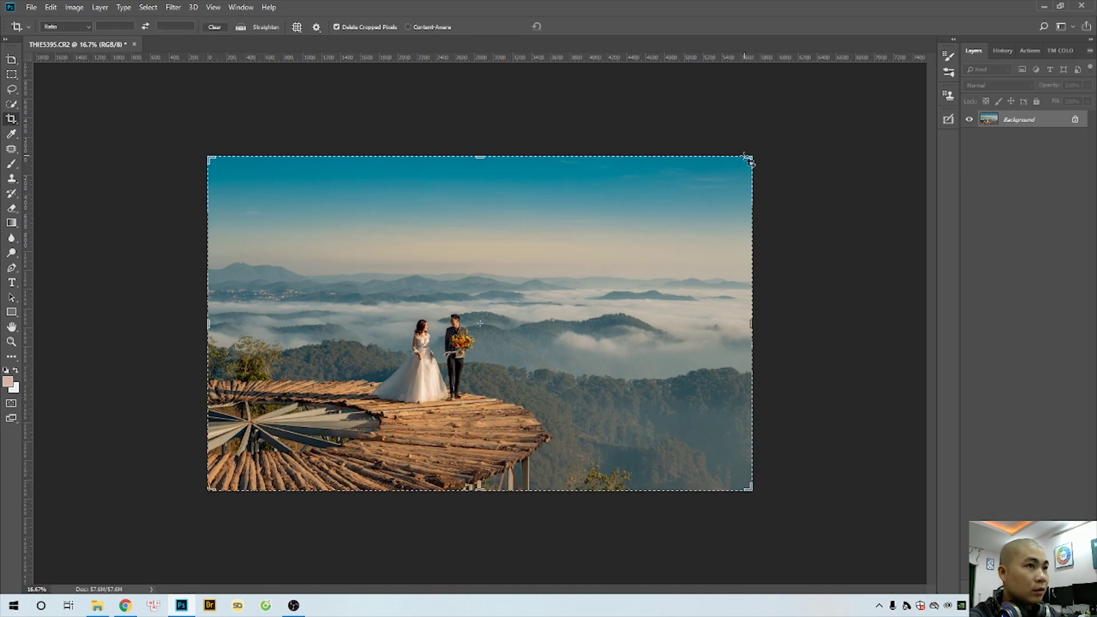
left_click_drag(753, 154, 747, 161)
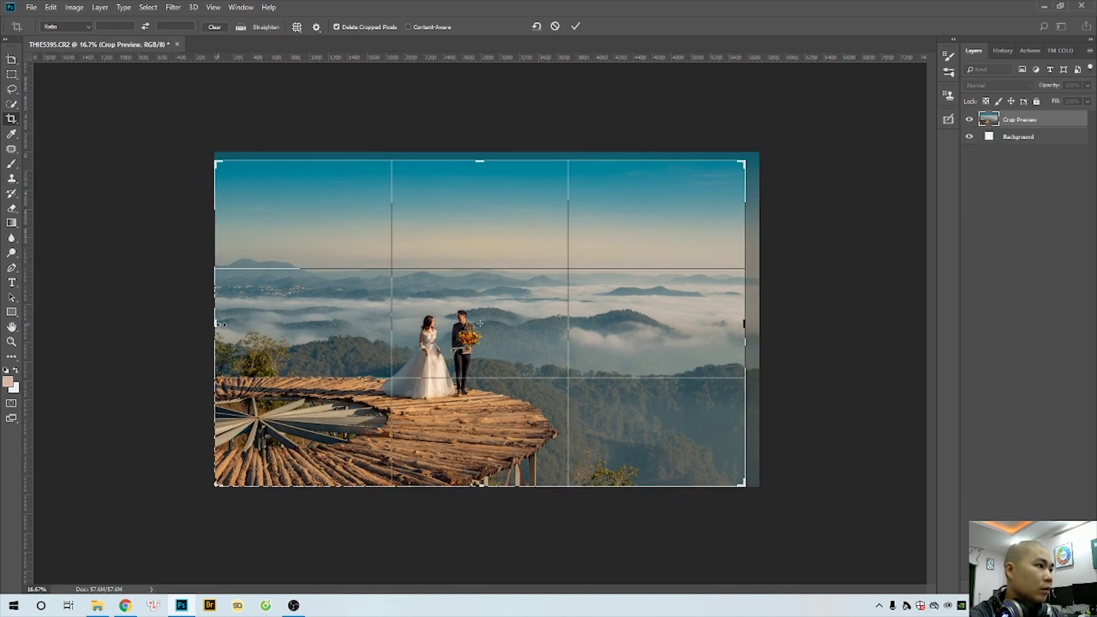
left_click_drag(215, 324, 222, 324)
key("Return")
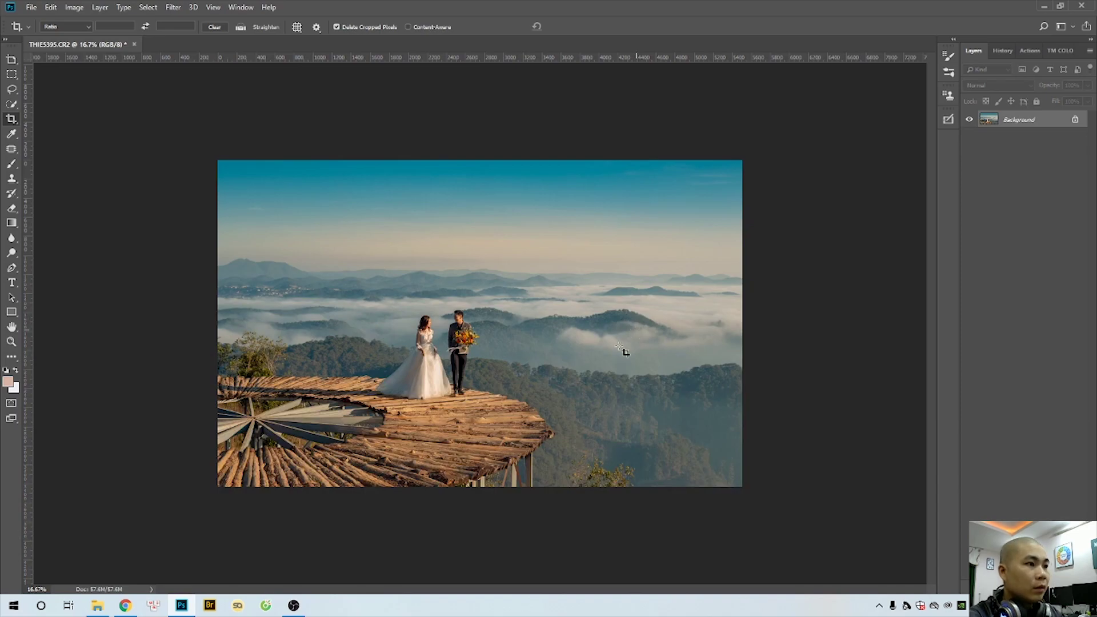
Step: Zoom in and begin a Quick Selection of the white posts under the deck
scroll(621, 350, "up", 3)
scroll(484, 386, "up", 1)
scroll(484, 385, "up", 1)
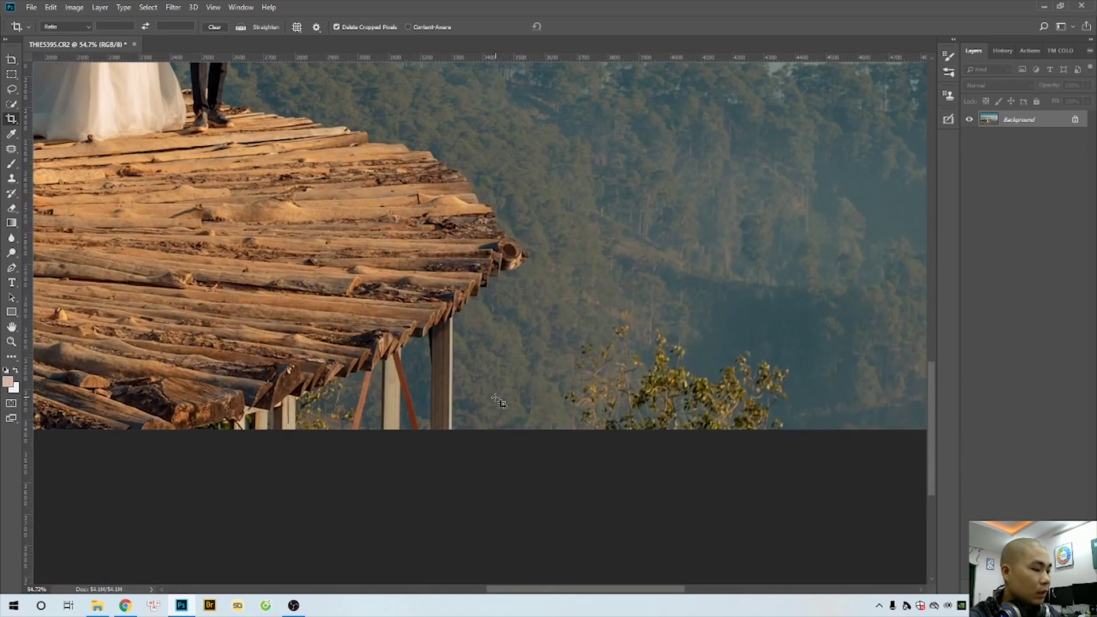
key("w")
left_click_drag(480, 320, 378, 400)
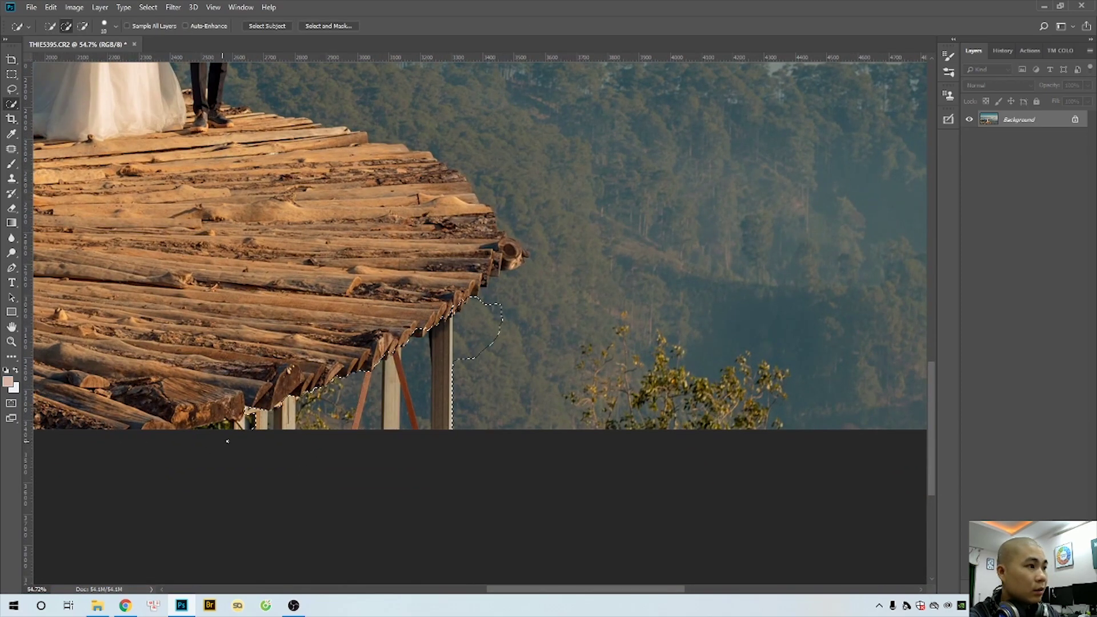
Step: Extend the post selection along the deck's underside and feather it by 10 px
mouse_move(225, 436)
left_mouse_down()
mouse_move(272, 409)
mouse_move(228, 424)
left_mouse_up()
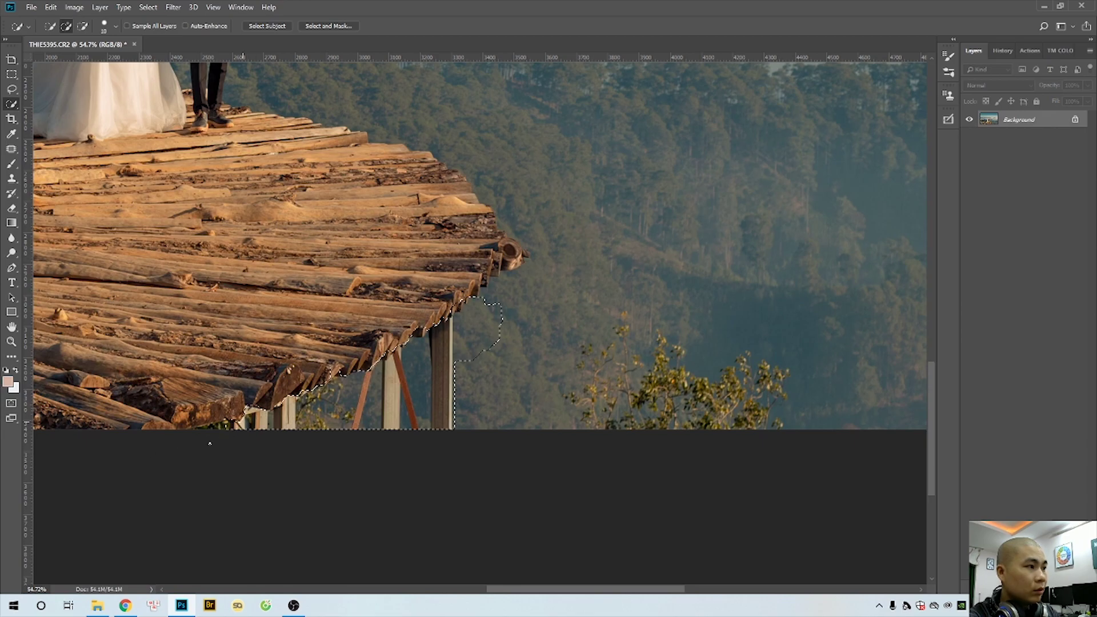
scroll(434, 346, "down", 1)
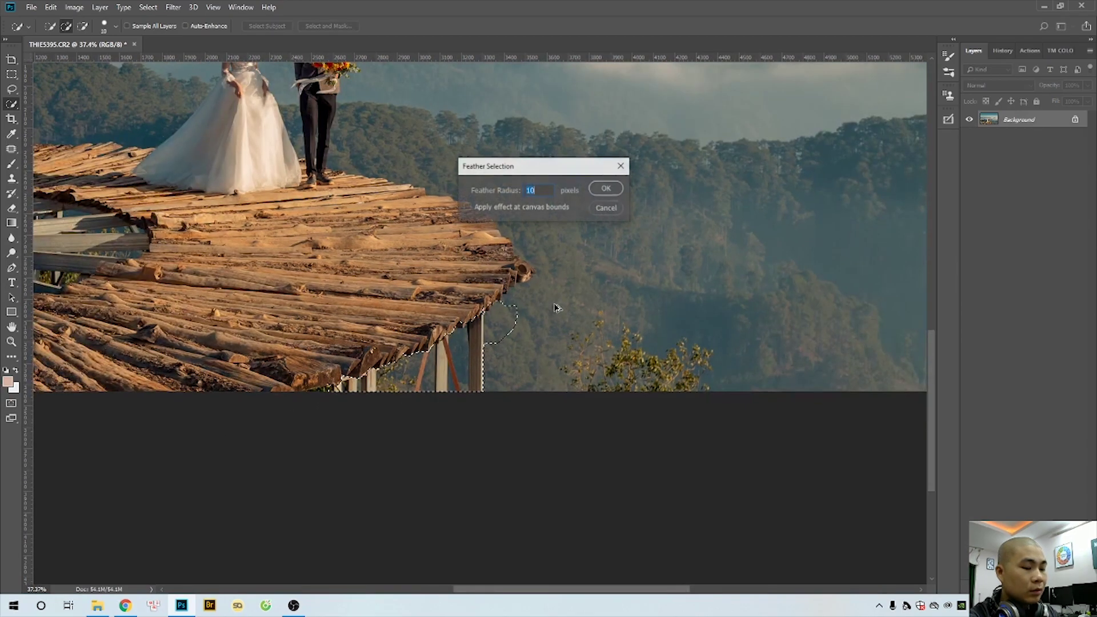
key("Return")
Step: Clone nearby forest over the white support posts with the Clone Stamp
key("s")
right_click(572, 295)
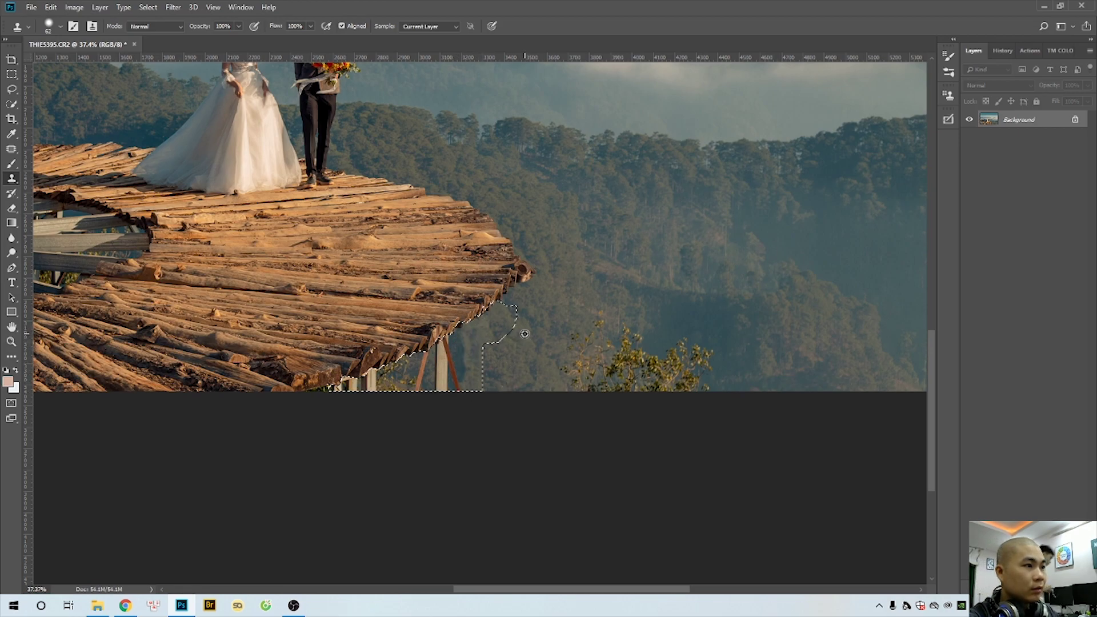
left_click_drag(433, 350, 454, 373)
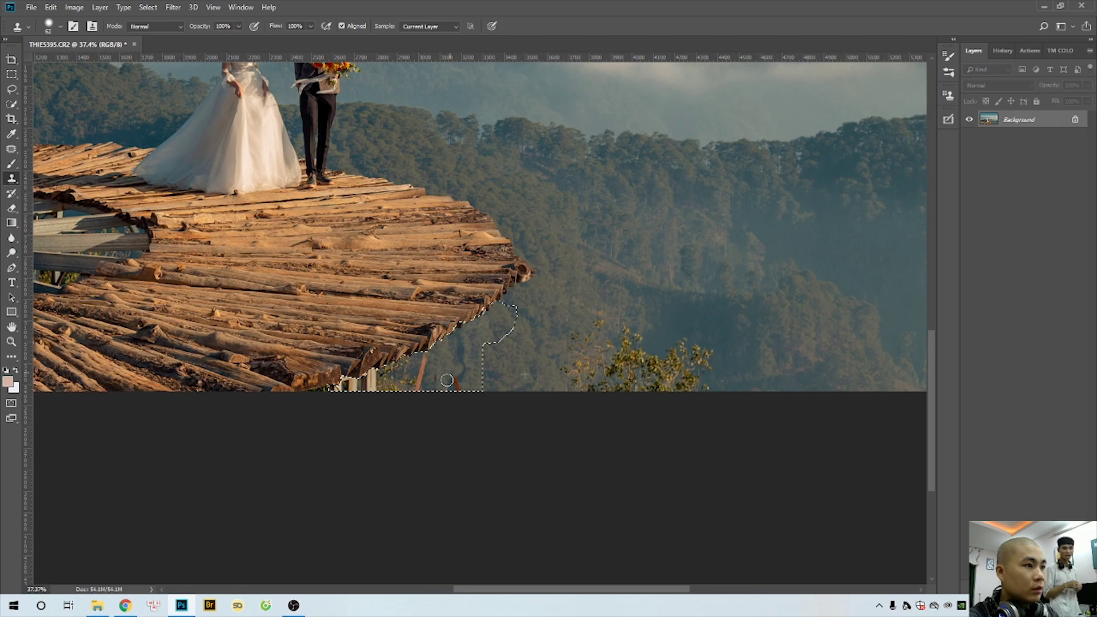
left_click(523, 332, "alt")
left_click_drag(438, 360, 430, 352)
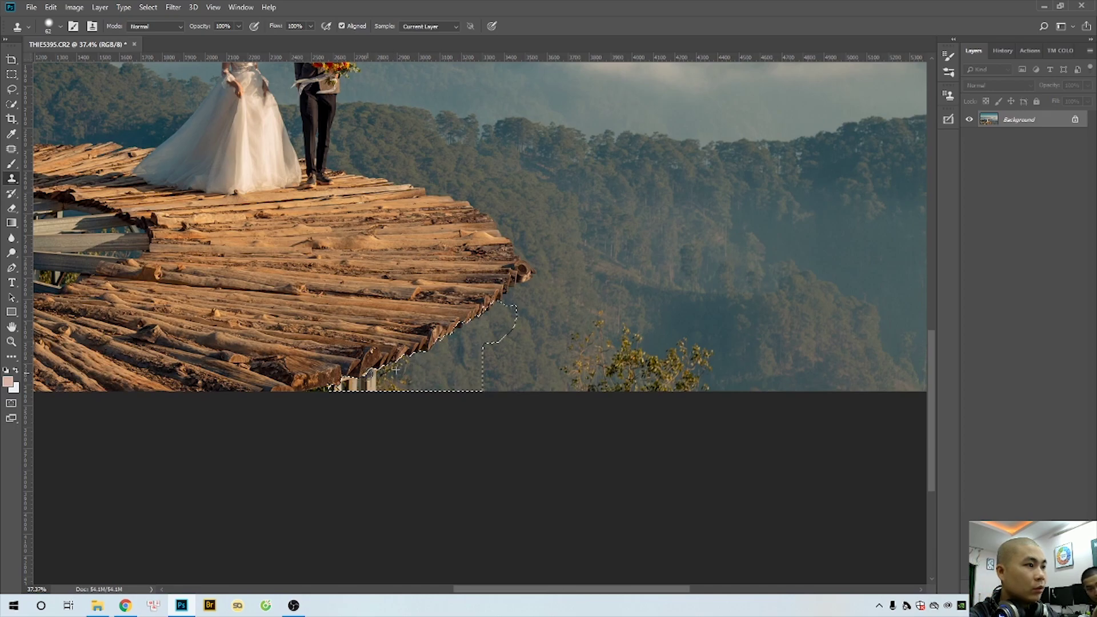
left_click_drag(371, 376, 368, 388)
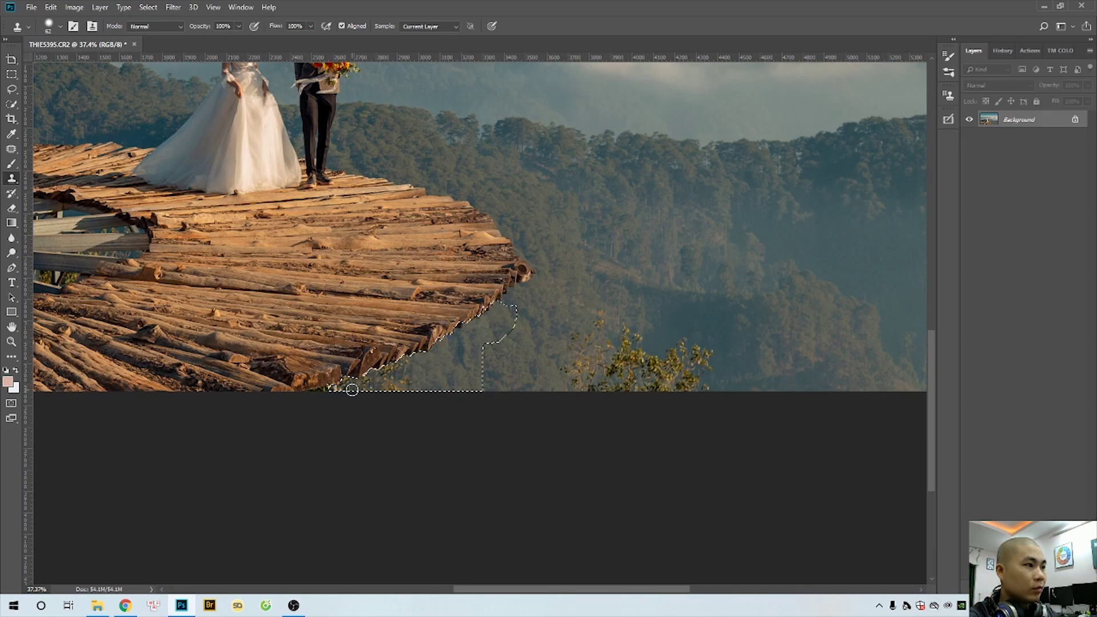
scroll(499, 401, "down", 3)
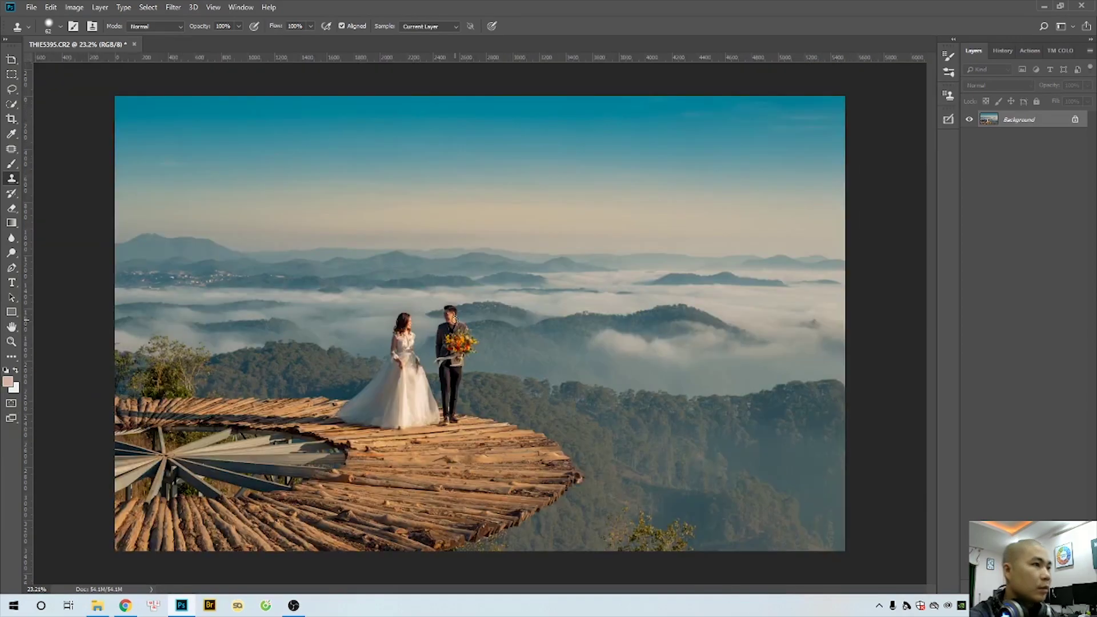
scroll(500, 401, "down", 1)
scroll(499, 401, "down", 1)
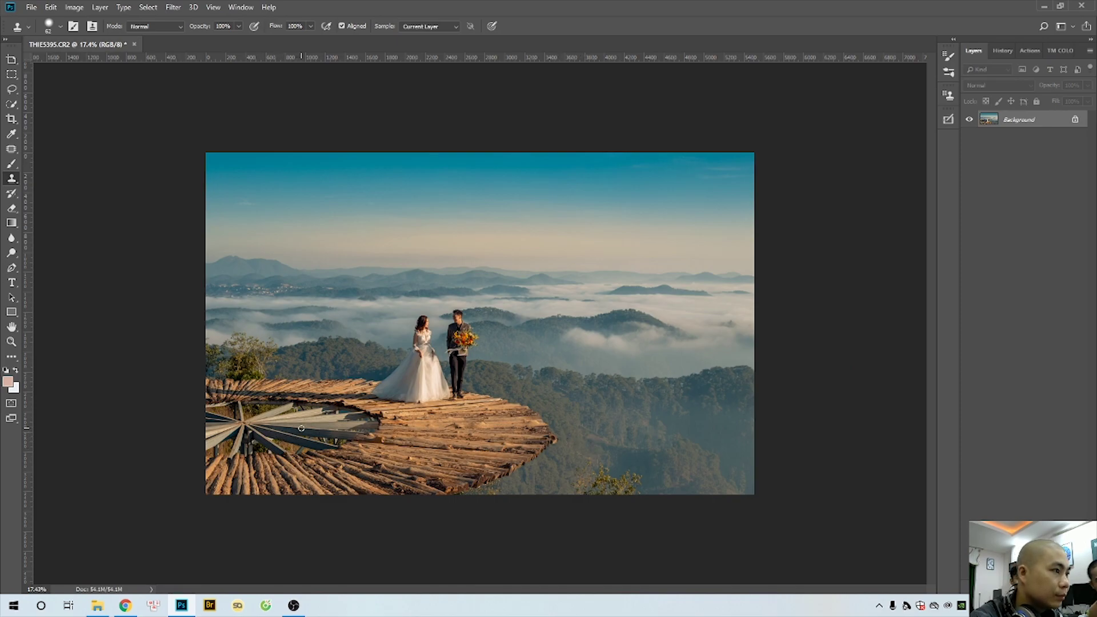
scroll(221, 473, "up", 2)
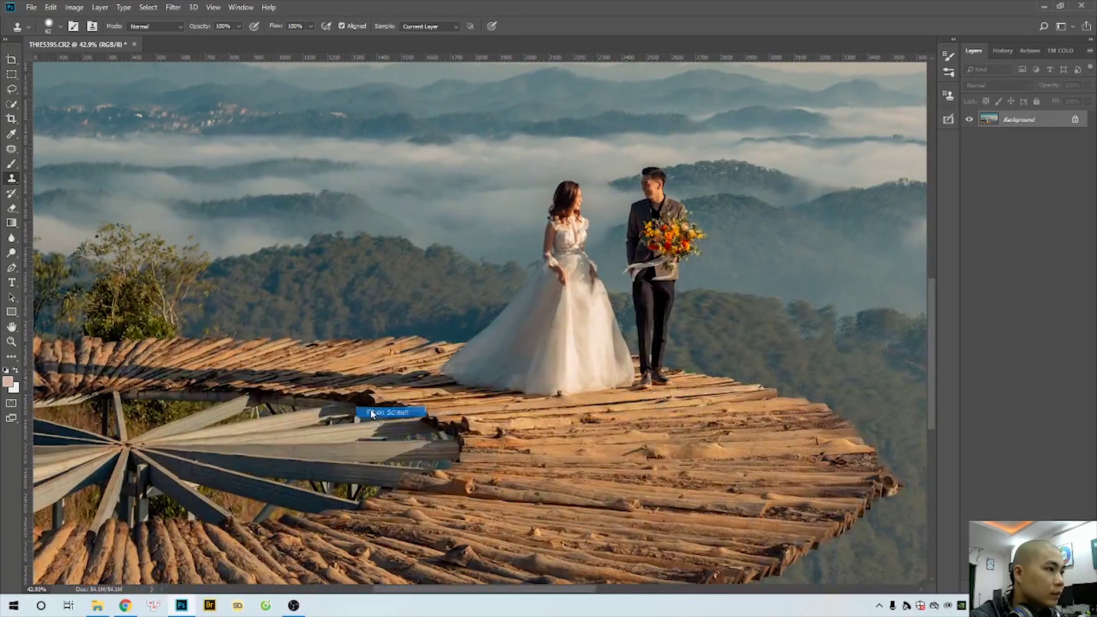
scroll(377, 416, "down", 1)
scroll(124, 490, "up", 4)
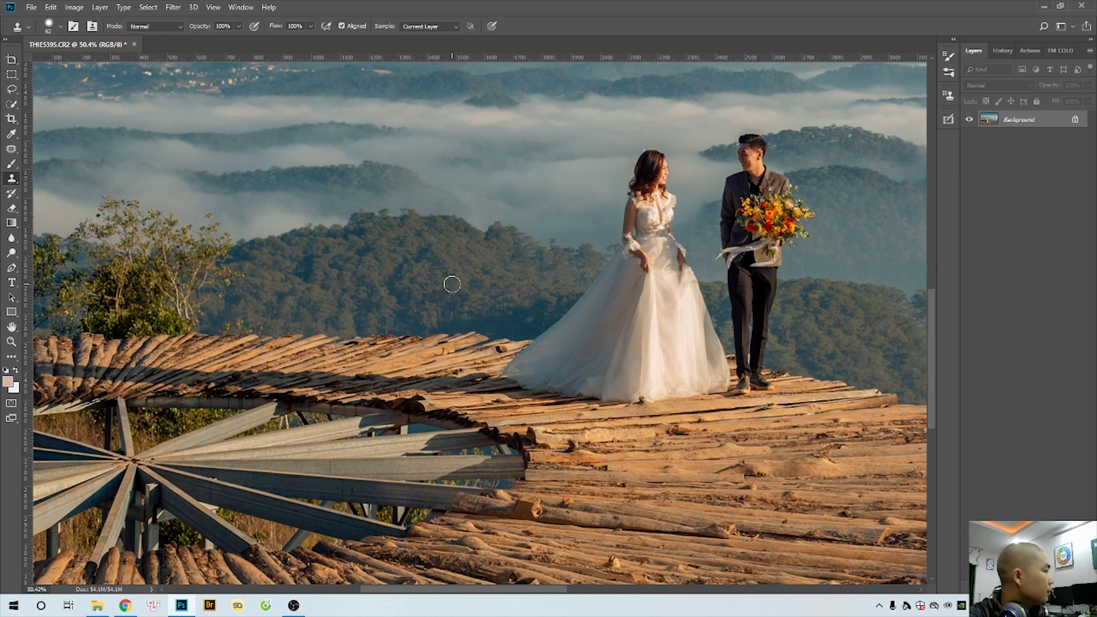
key("ctrl+minus")
key("ctrl+minus")
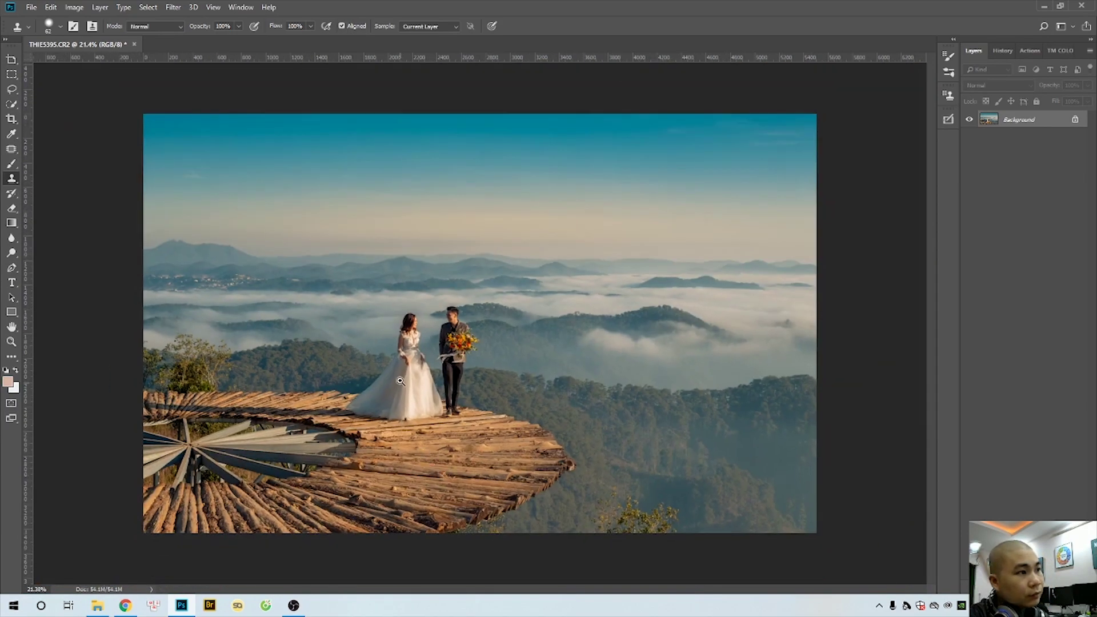
right_click(485, 389)
left_click(491, 394)
key("ctrl+1")
key("ctrl+minus")
key("ctrl+minus")
key("ctrl+minus")
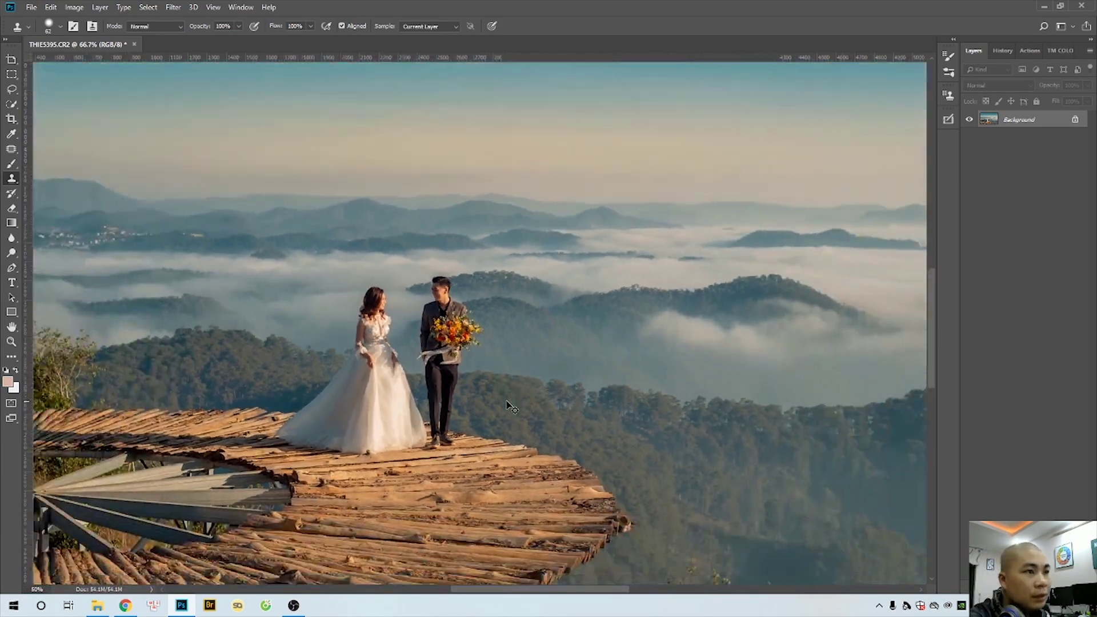
key("ctrl+minus")
key("m")
scroll(445, 341, "up", 7)
scroll(445, 340, "down", 3)
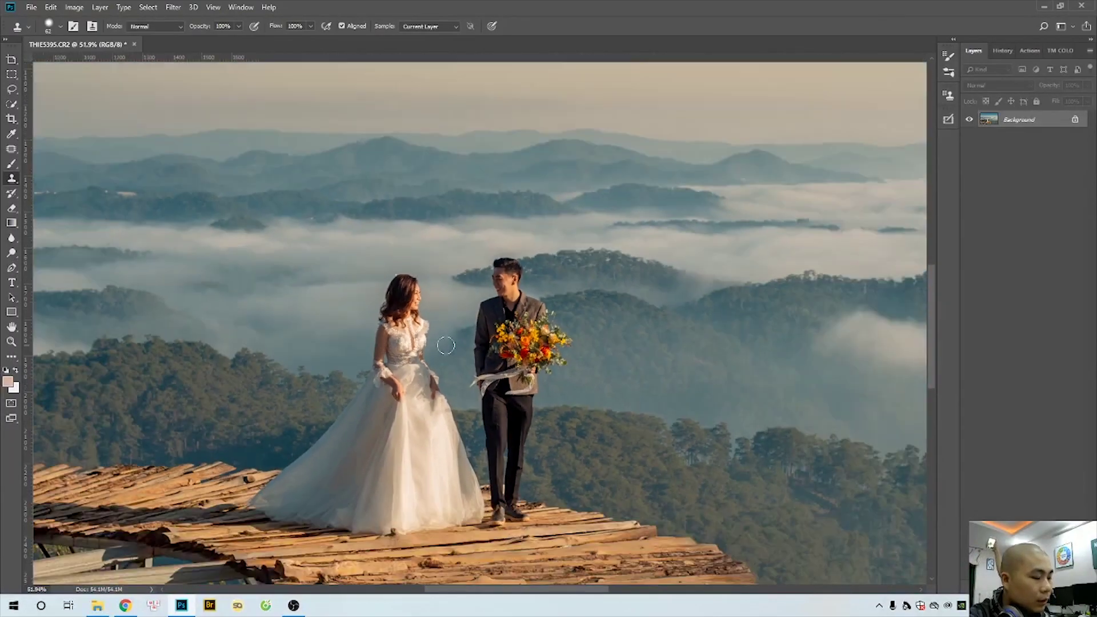
scroll(446, 340, "down", 2)
Step: Marquee a rectangle around the couple and open Liquify on it
scroll(445, 340, "down", 3)
left_click_drag(305, 203, 596, 466)
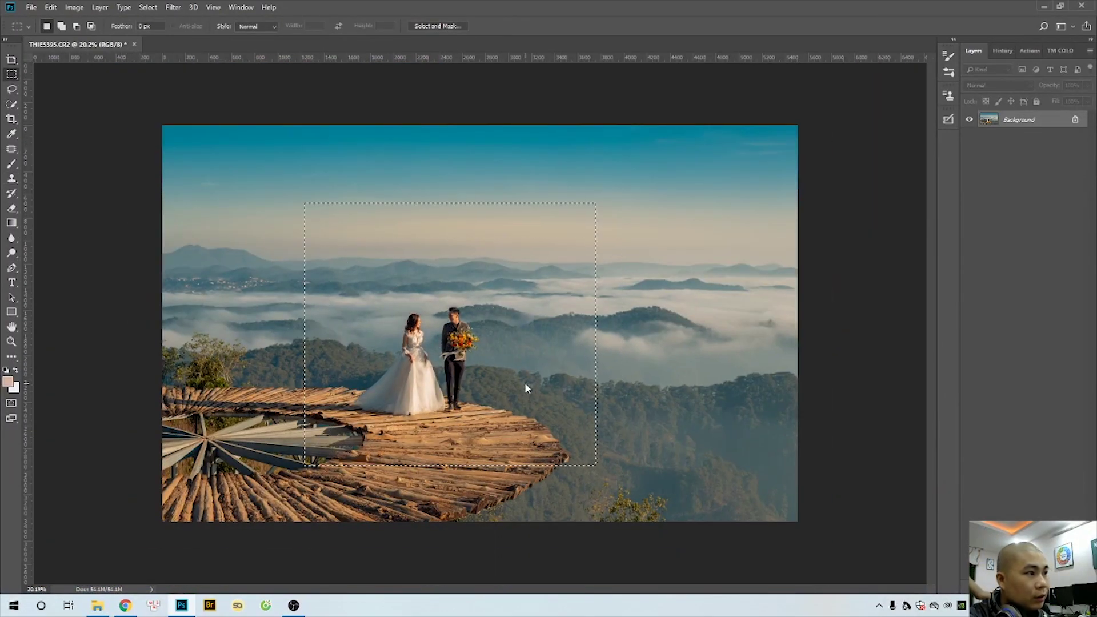
key("shift+ctrl+x")
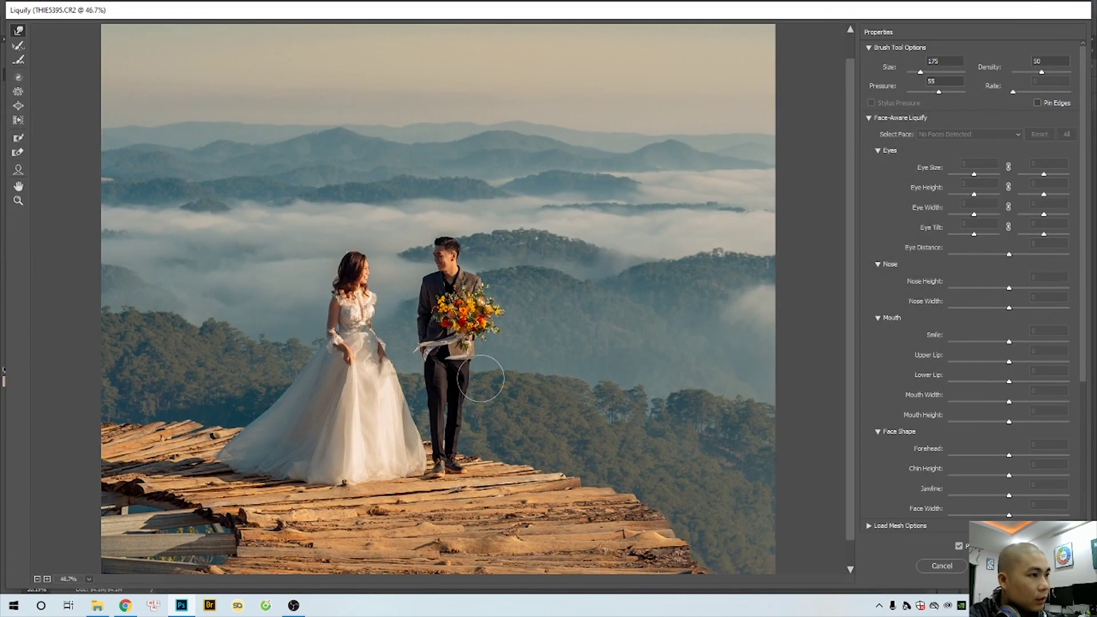
Step: Push the groom's legs and bride's upper arm with a size-100 warp brush and apply
key("bracketright")
key("bracketleft")
key("bracketleft")
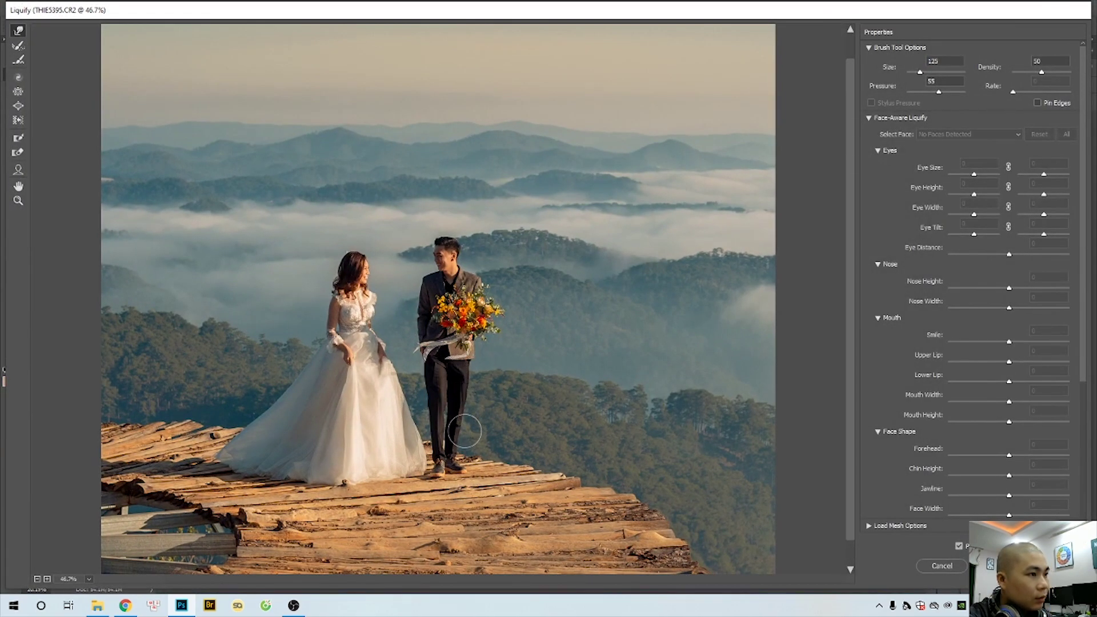
key("bracketleft")
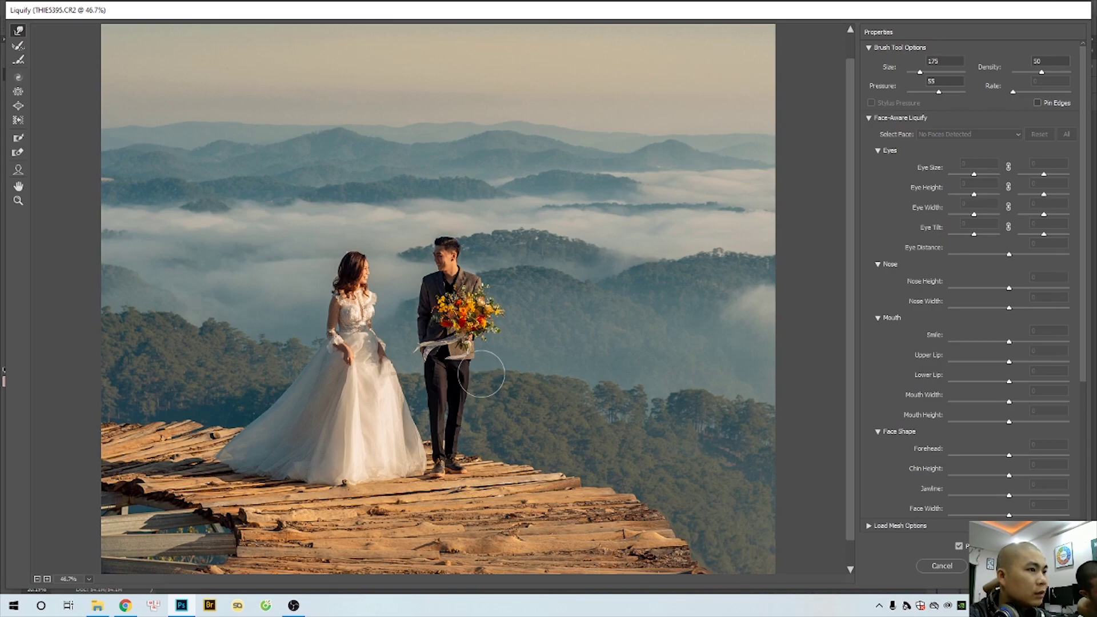
key("bracketright")
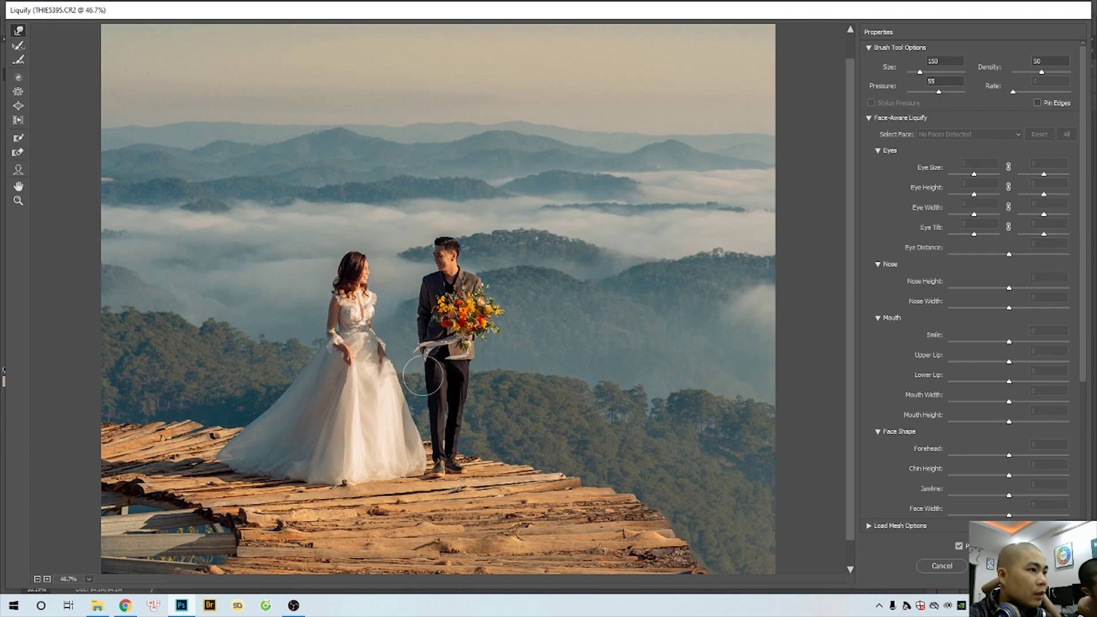
key("bracketleft")
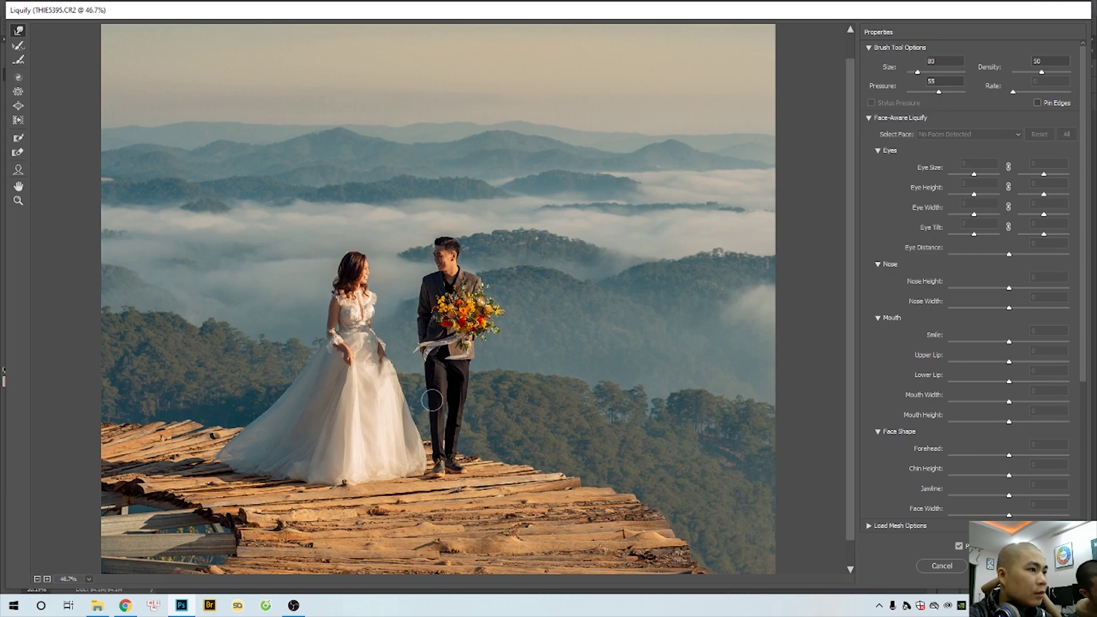
key("bracketright")
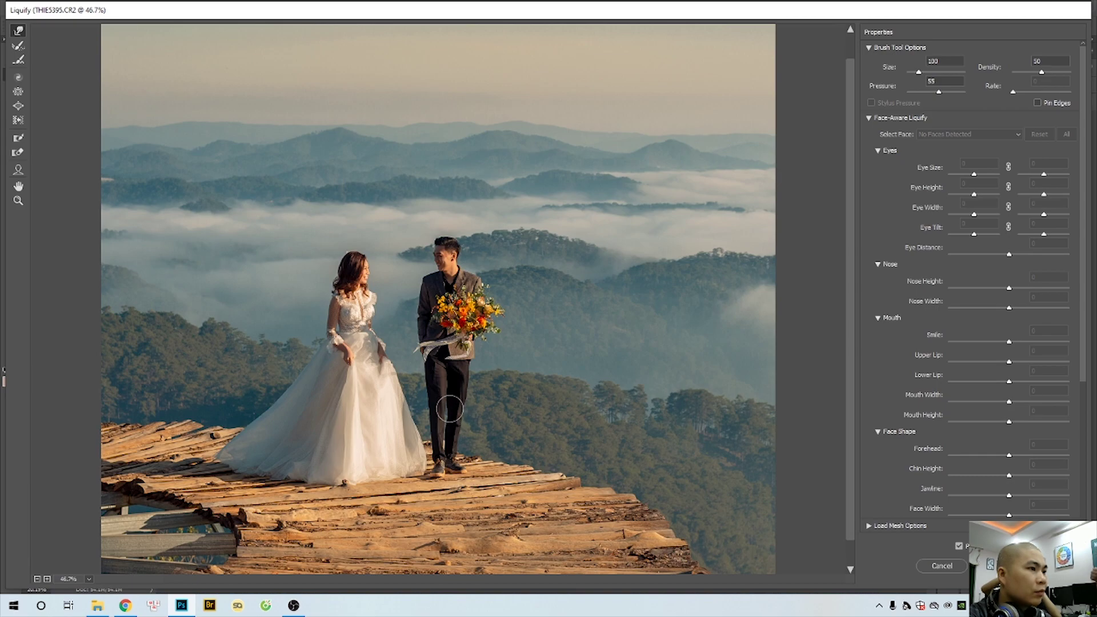
key("bracketleft")
key("bracketleft")
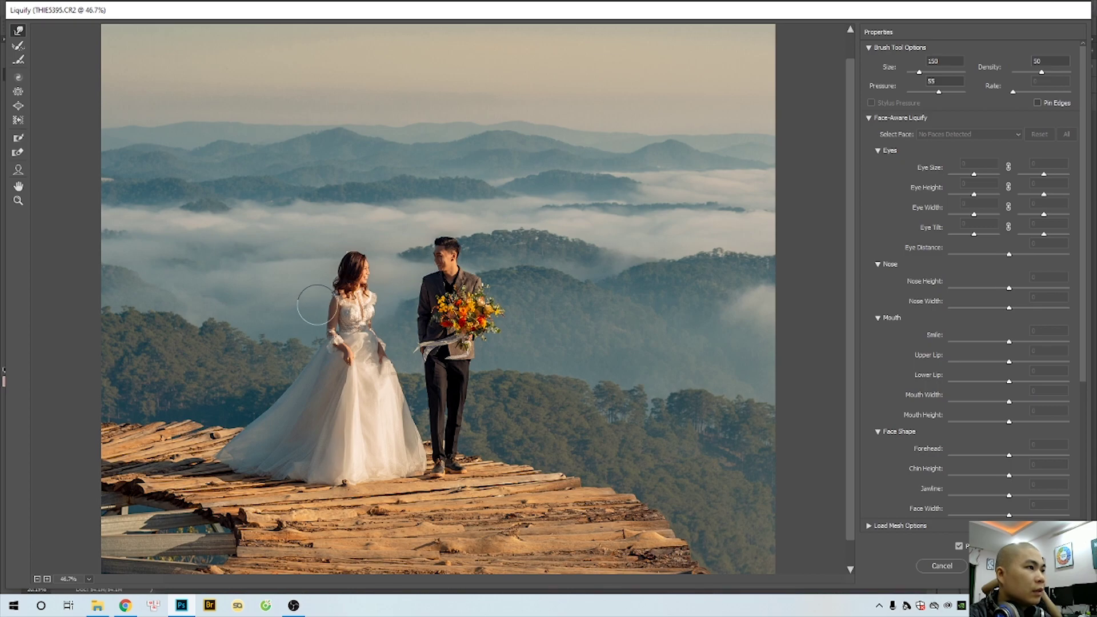
key("bracketleft")
key("bracketleft")
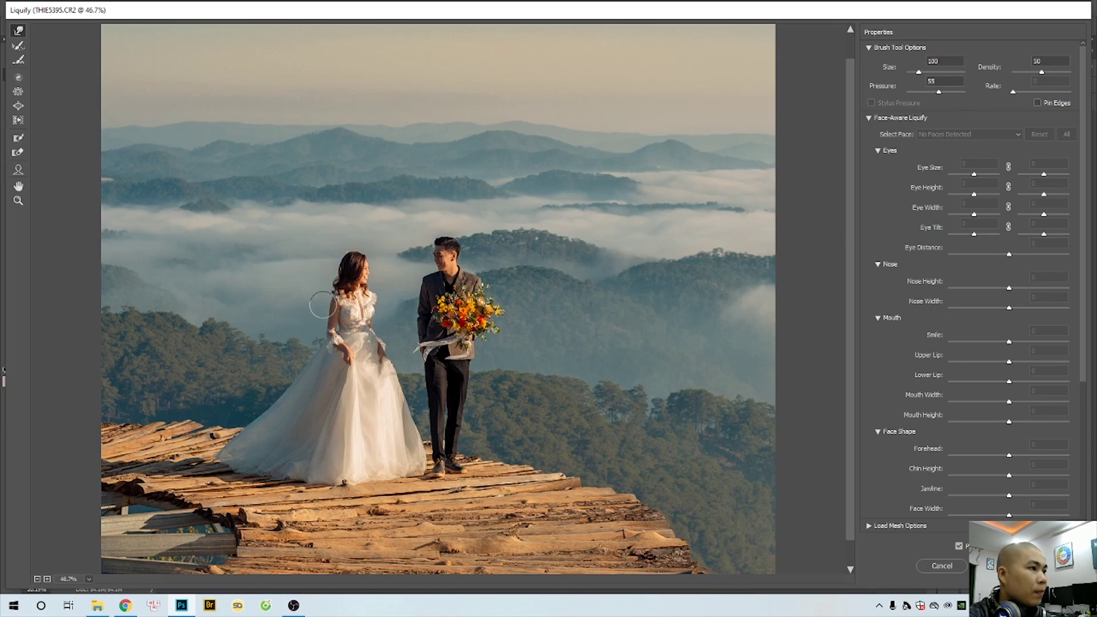
key("Return")
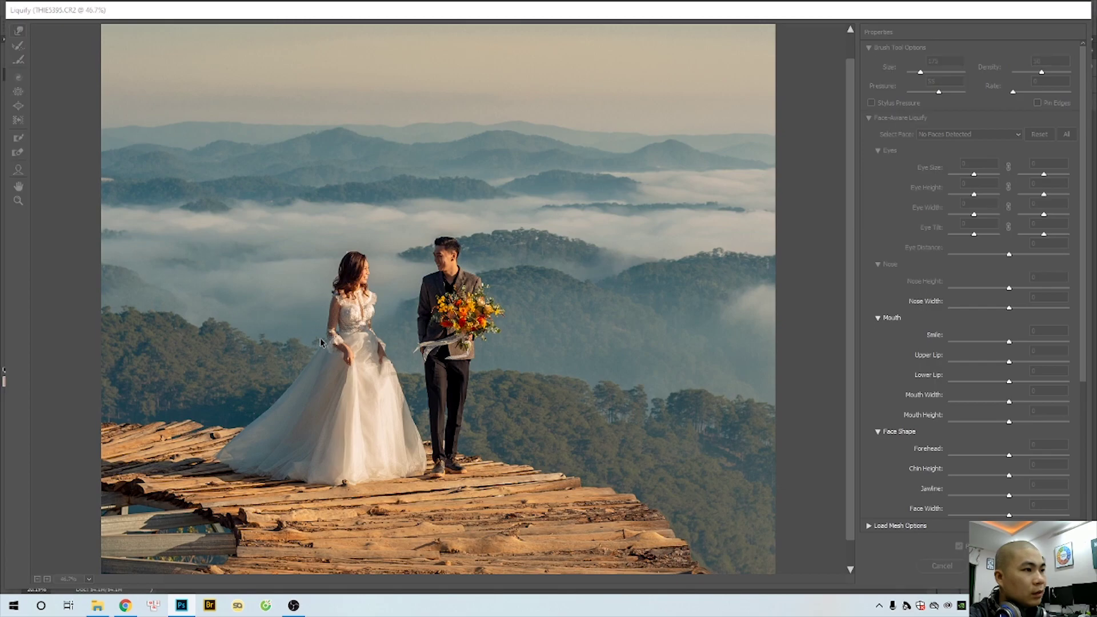
Step: Zoom in and patch out the spot on the groom's cheek
scroll(491, 338, "up", 7)
scroll(572, 351, "up", 4)
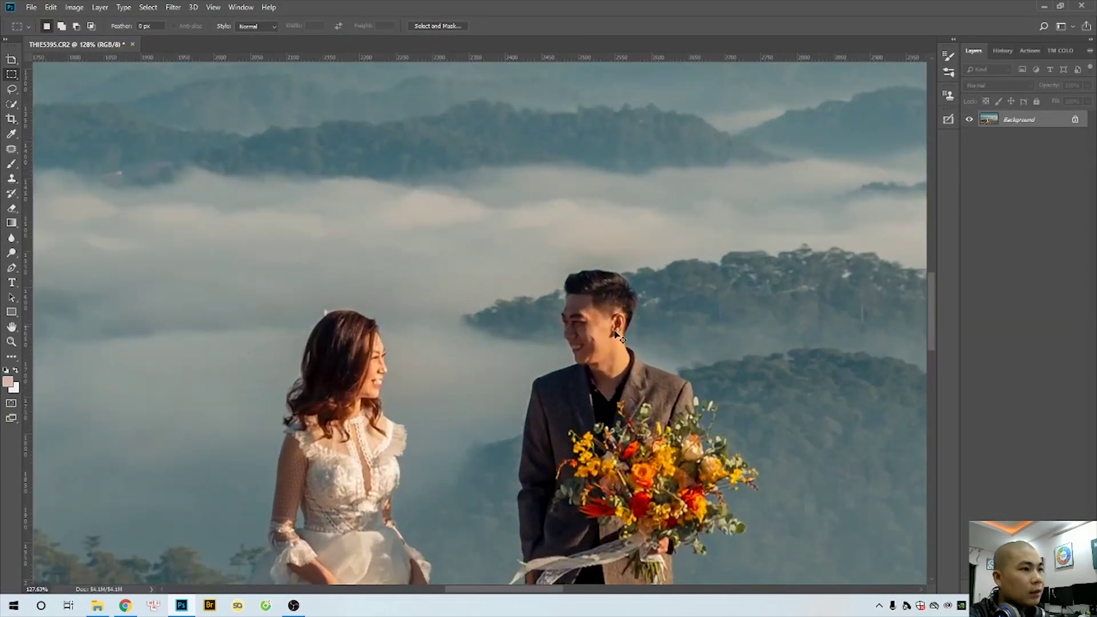
scroll(651, 366, "up", 3)
scroll(577, 350, "up", 2)
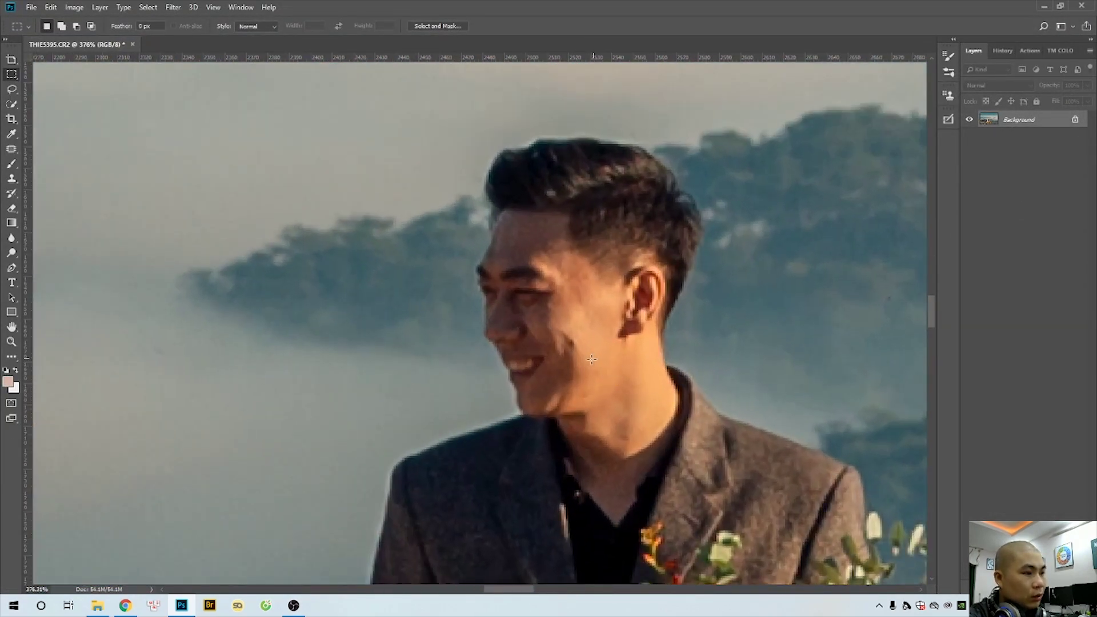
key("j")
left_click_drag(570, 331, 573, 348)
key("ctrl+shift+f")
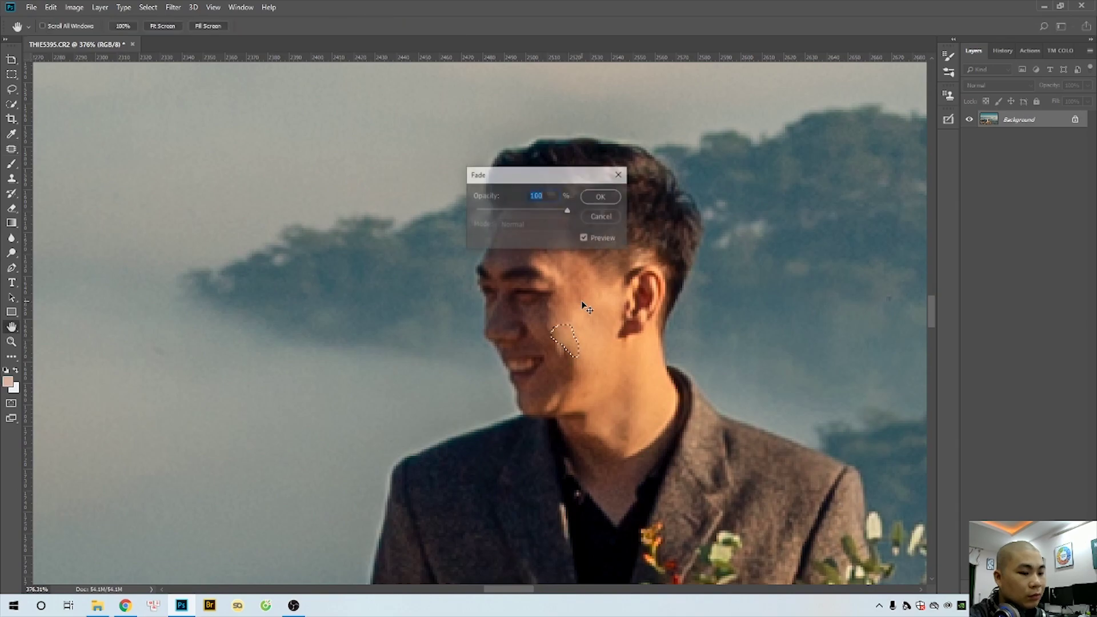
key("Return")
Step: Enter Quick Mask with default black and white colours and a 70 px brush
scroll(601, 294, "down", 8)
scroll(601, 294, "down", 1)
scroll(629, 320, "up", 3)
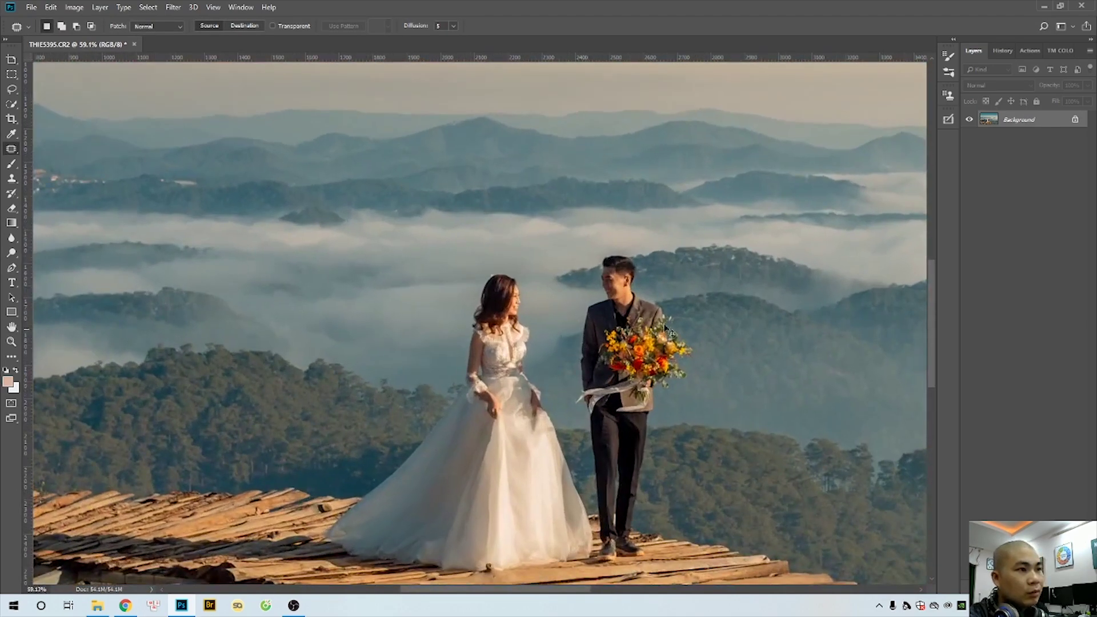
scroll(663, 340, "up", 3)
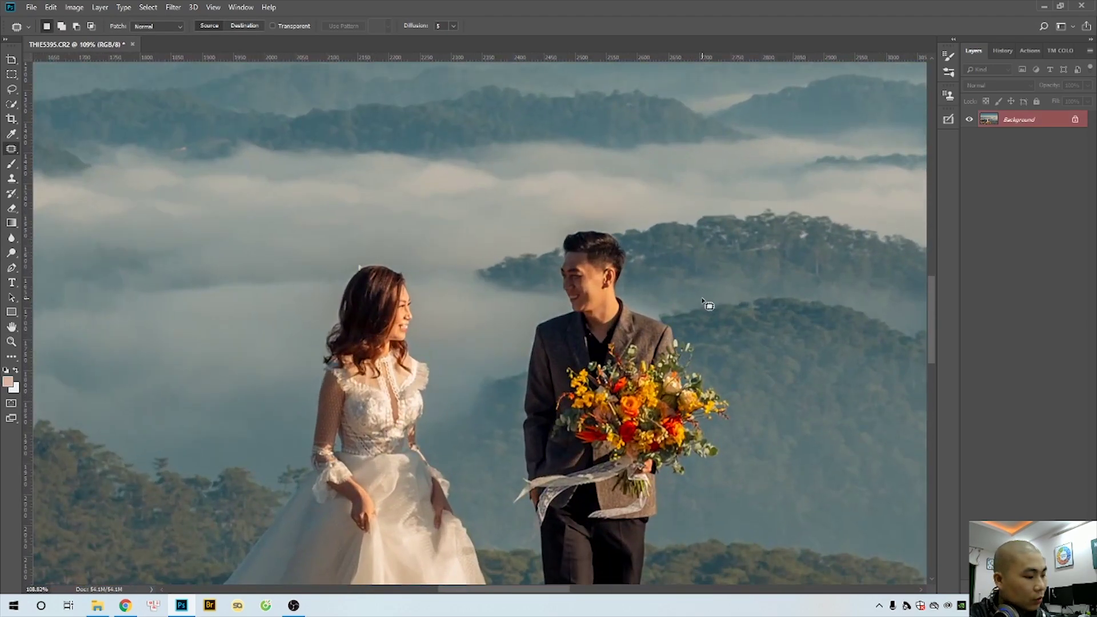
key("q")
key("b")
key("d")
right_click(680, 313)
left_click(767, 341)
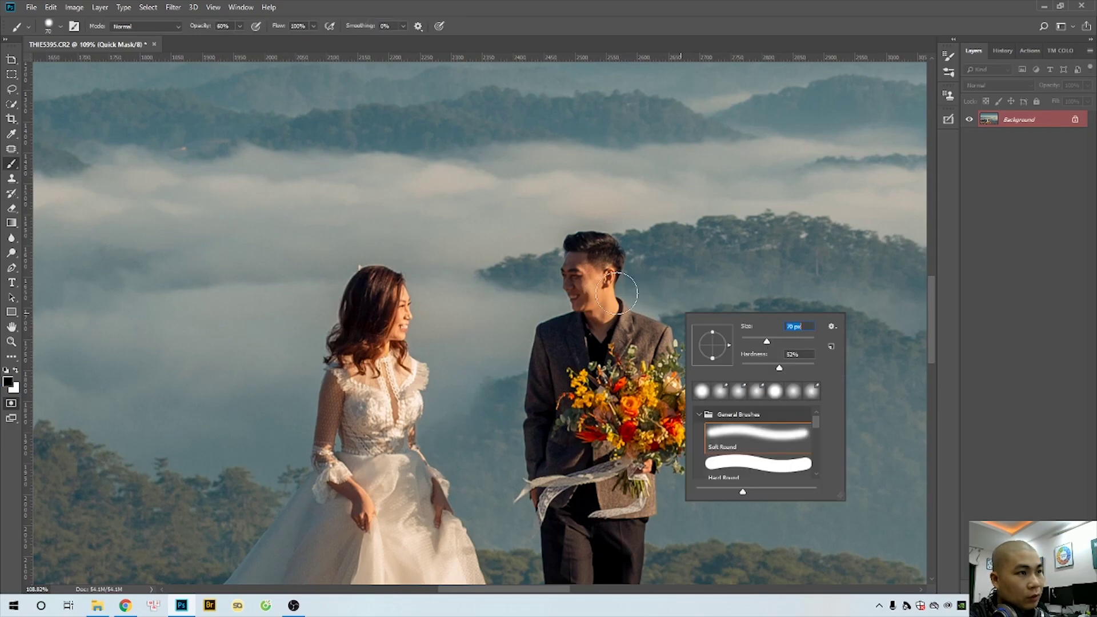
key("Return")
Step: Mask both faces, the groom's neck and collar, the bride's arm and hands, then run Neat Image
left_click_drag(583, 264, 601, 303)
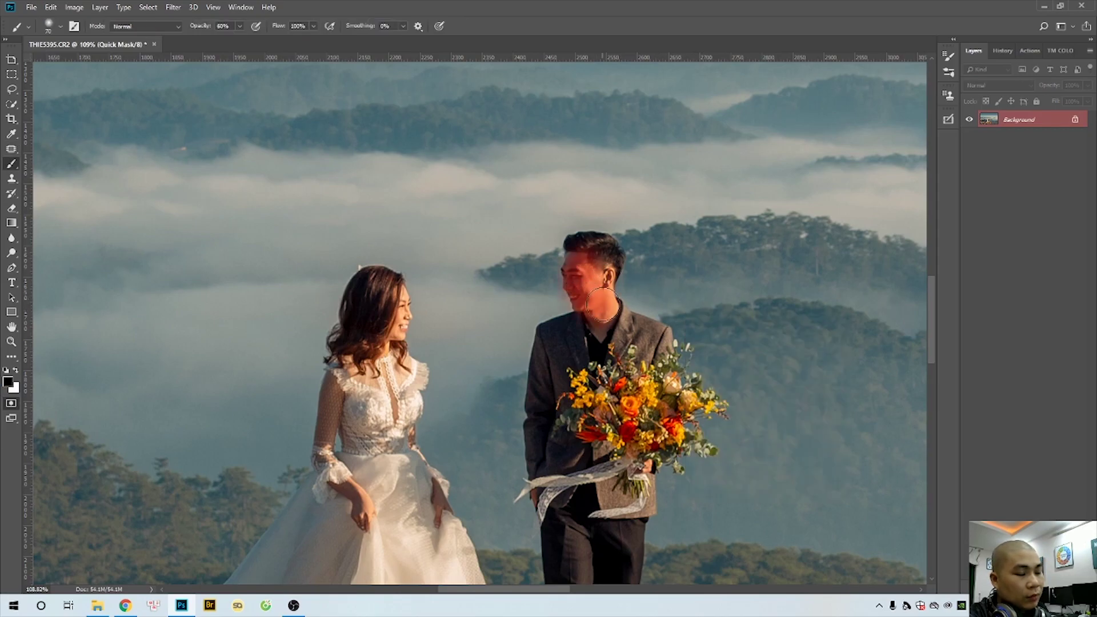
left_click_drag(588, 266, 604, 337)
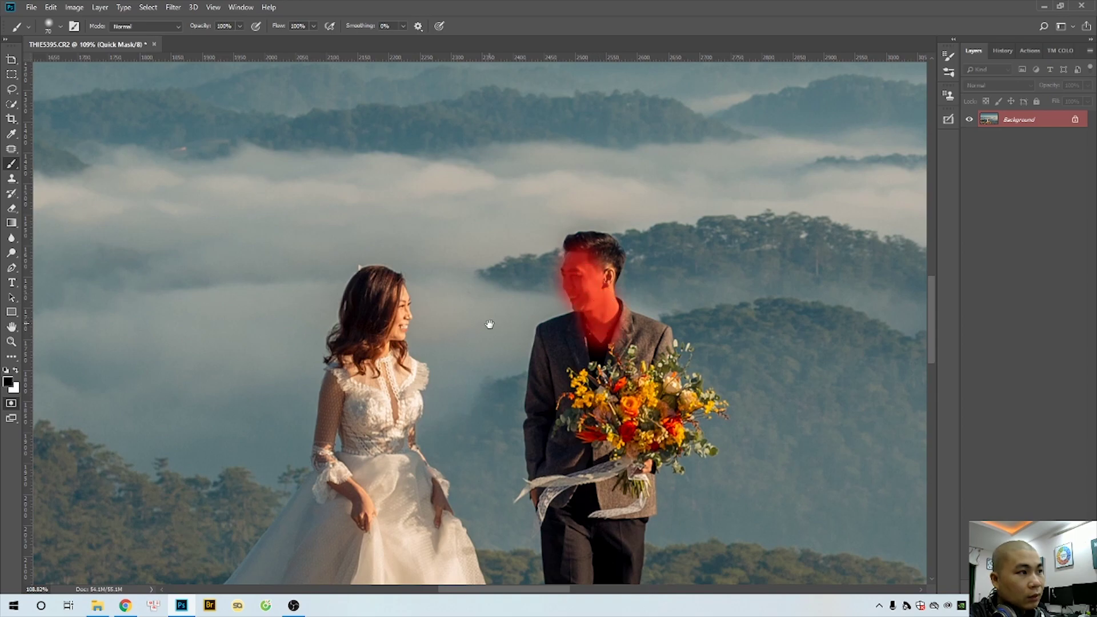
mouse_move(411, 306)
left_mouse_down()
mouse_move(534, 265)
mouse_move(526, 286)
mouse_move(645, 209)
left_mouse_up()
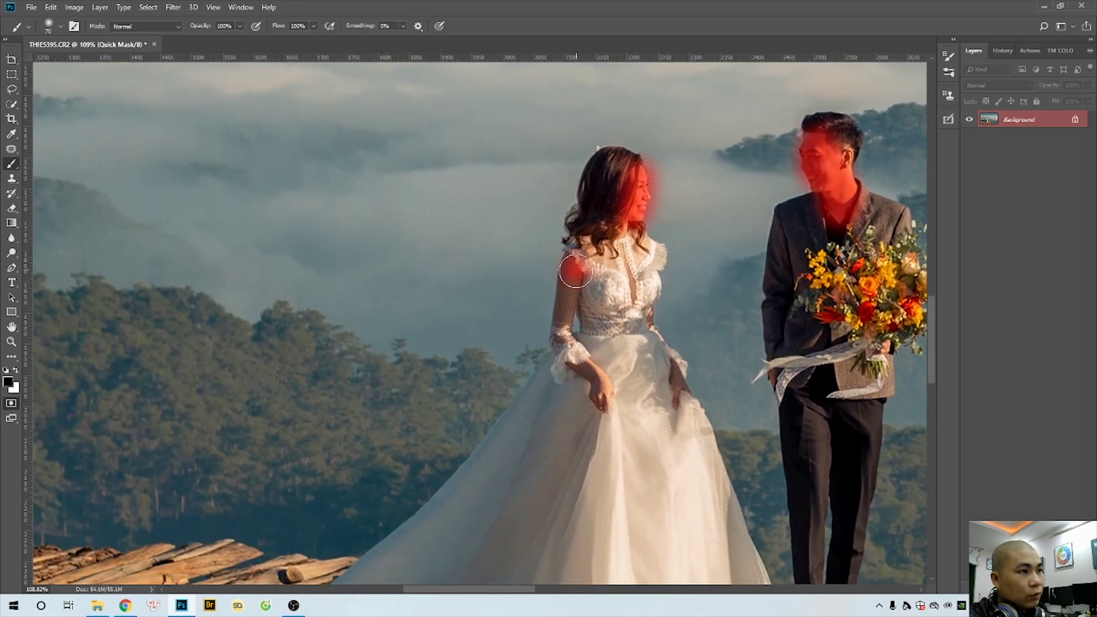
left_click_drag(571, 254, 600, 426)
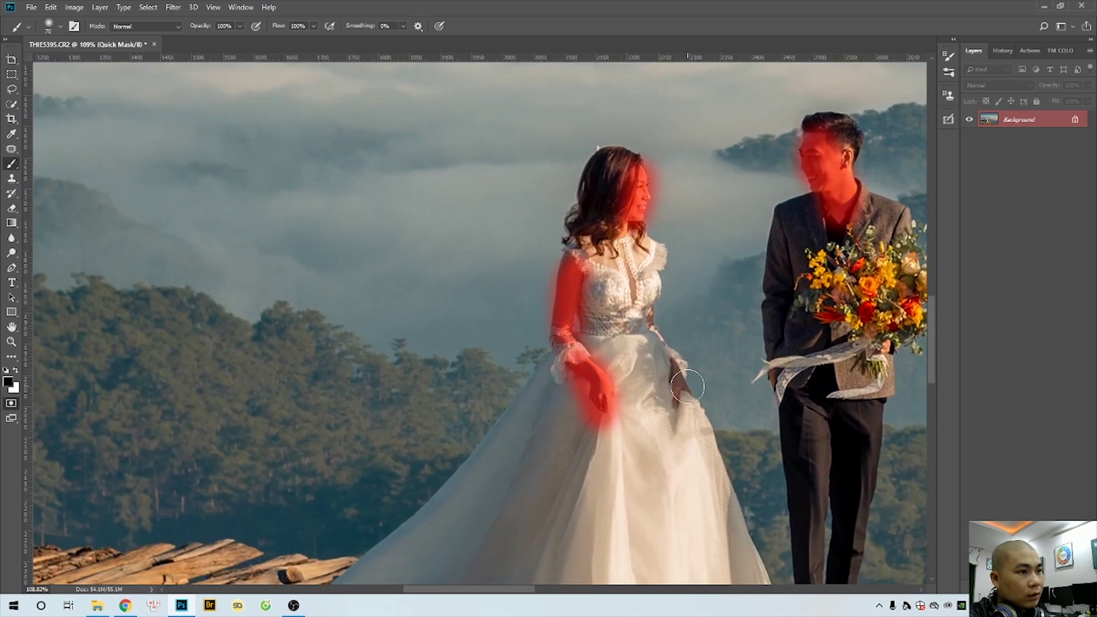
left_click_drag(672, 366, 688, 408)
left_click_drag(700, 360, 543, 386)
key("q")
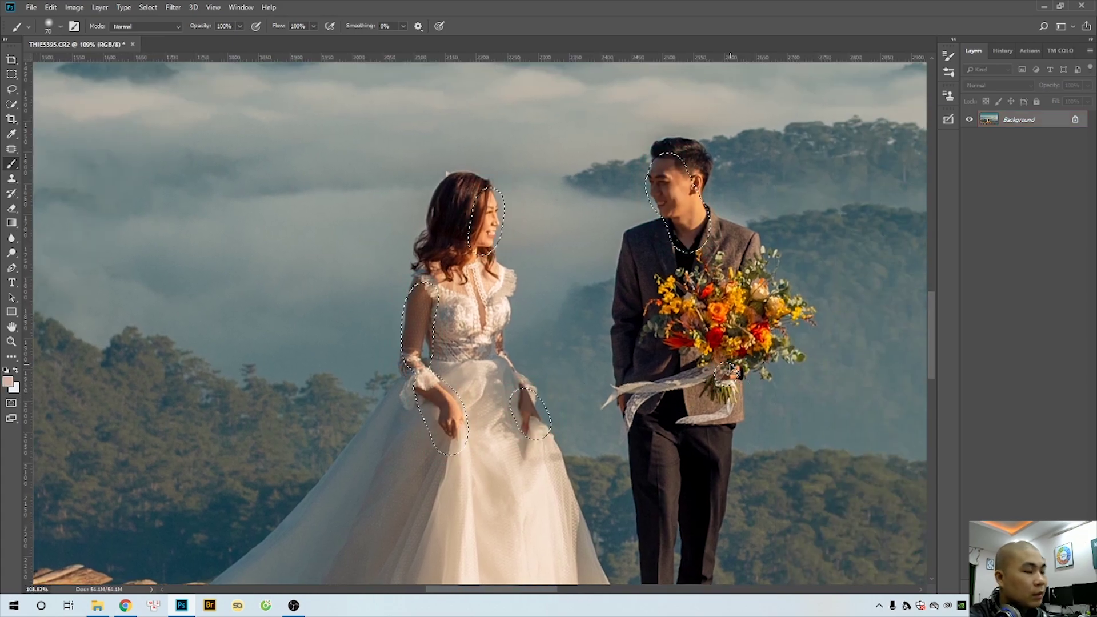
key("alt+t")
key("Escape")
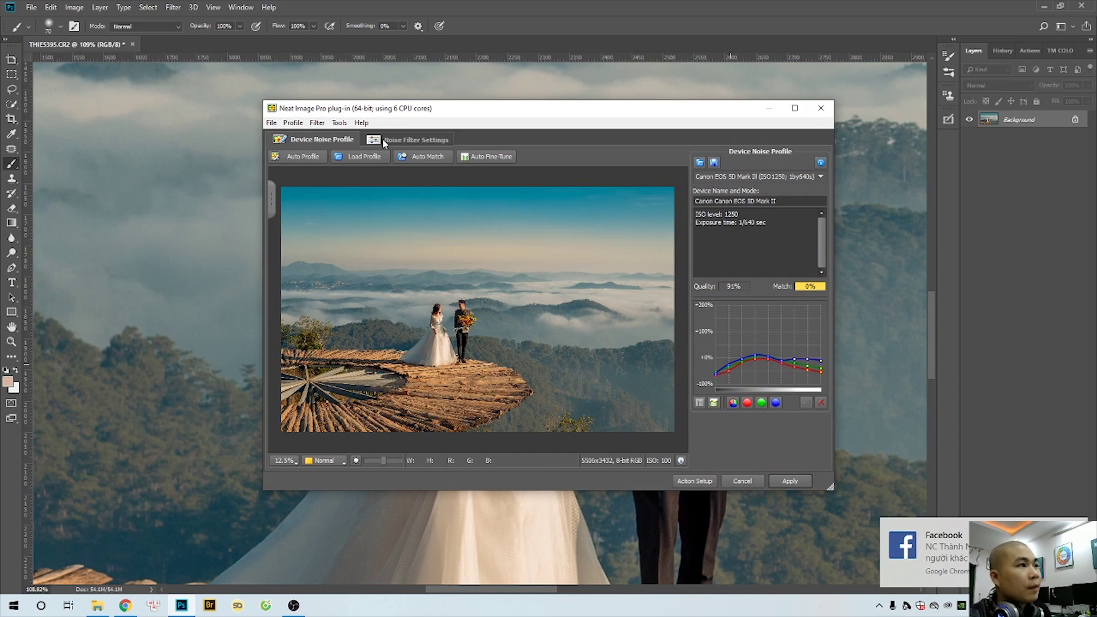
Step: Apply Neat Image noise reduction to the skin at full strength
left_click(383, 142)
key("Return")
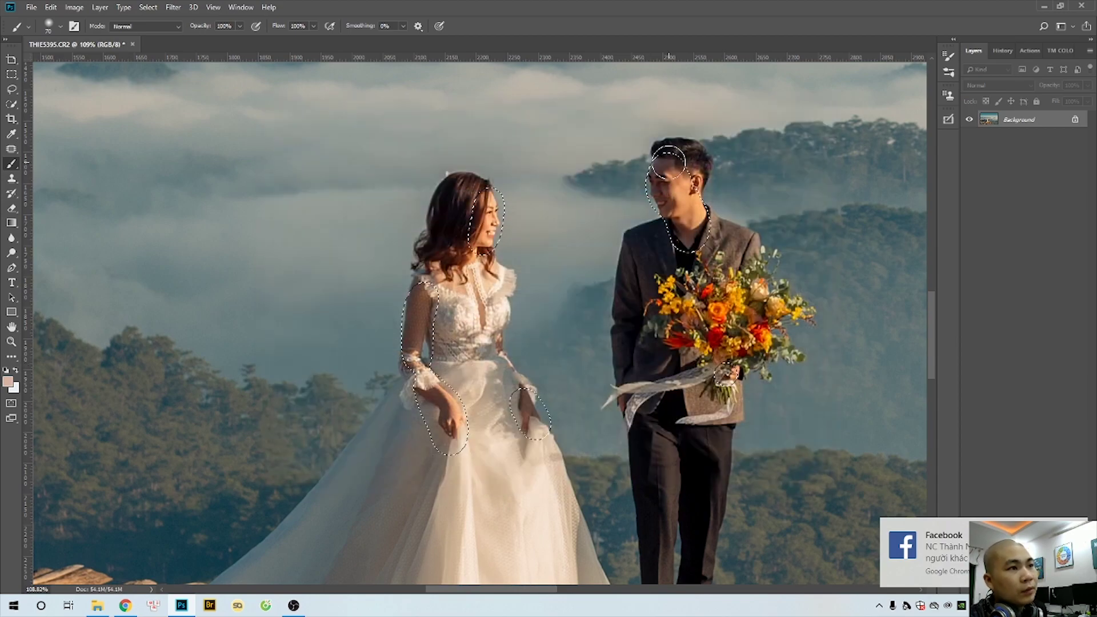
left_click_drag(671, 183, 721, 225)
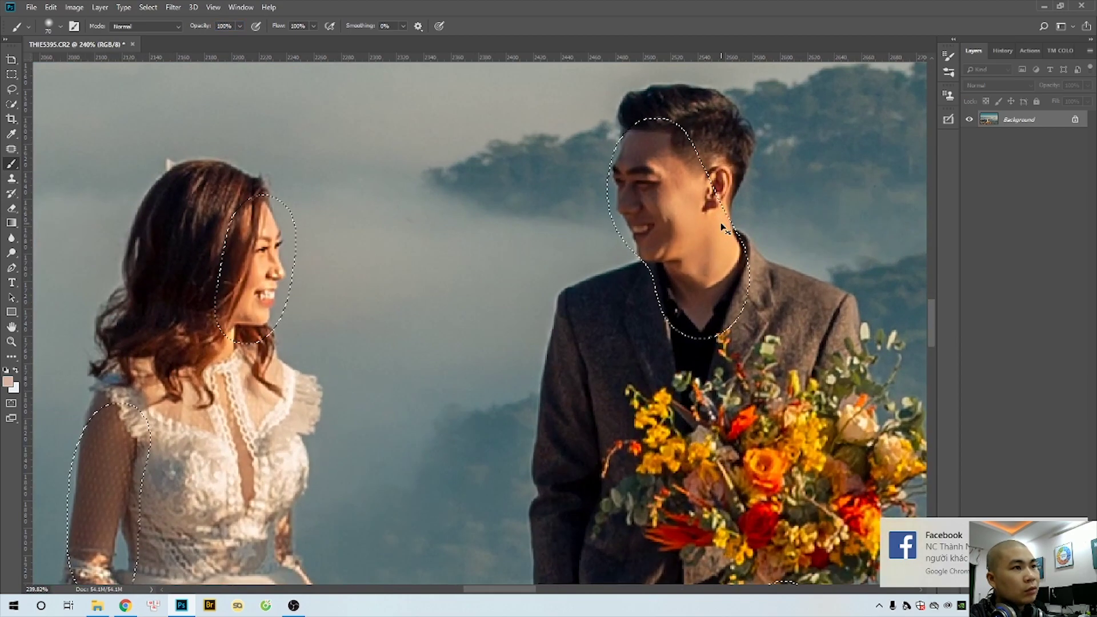
scroll(721, 225, "down", 3)
key("ctrl+shift+f")
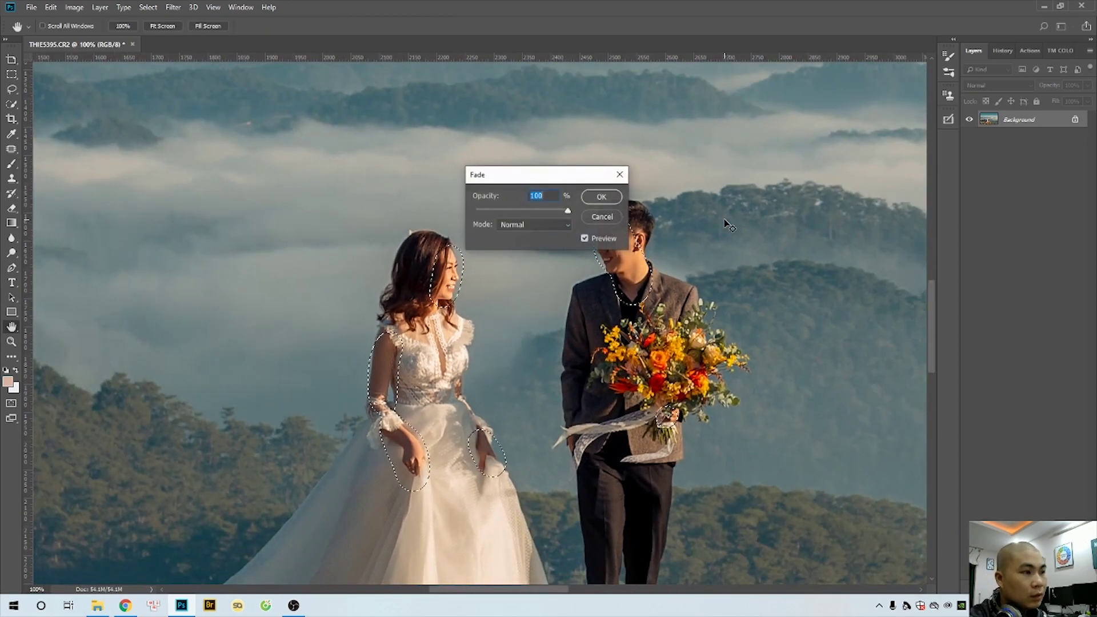
key("Return")
key("ctrl+minus")
key("ctrl+minus")
key("ctrl+minus")
Step: Fit the photo on screen and marquee the bottom band from the platform down
scroll(584, 265, "down", 2)
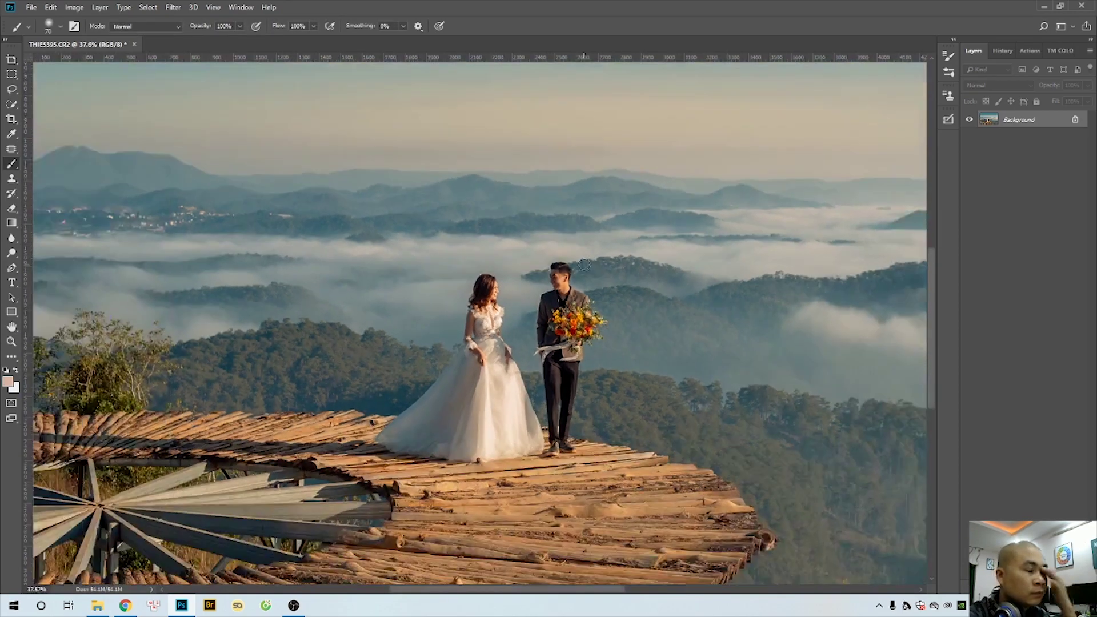
left_click(476, 331)
right_click(537, 349)
left_click(552, 355)
scroll(425, 414, "down", 2)
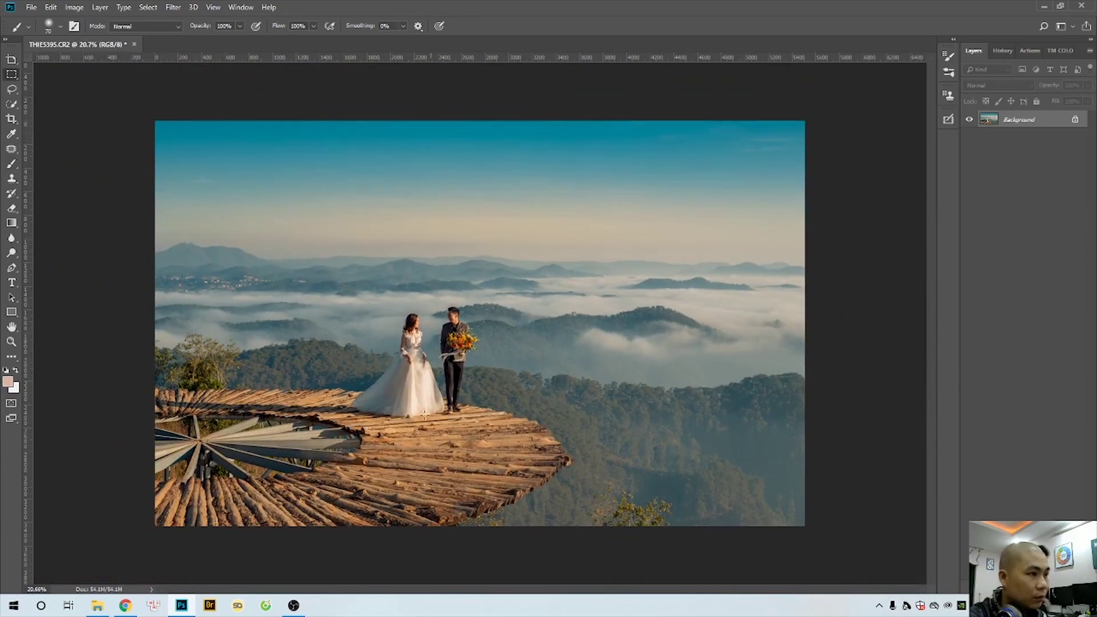
key("m")
scroll(424, 414, "down", 1)
left_click_drag(177, 515, 845, 369)
Step: Free Transform the bottom band to stretch it down slightly
key("ctrl+t")
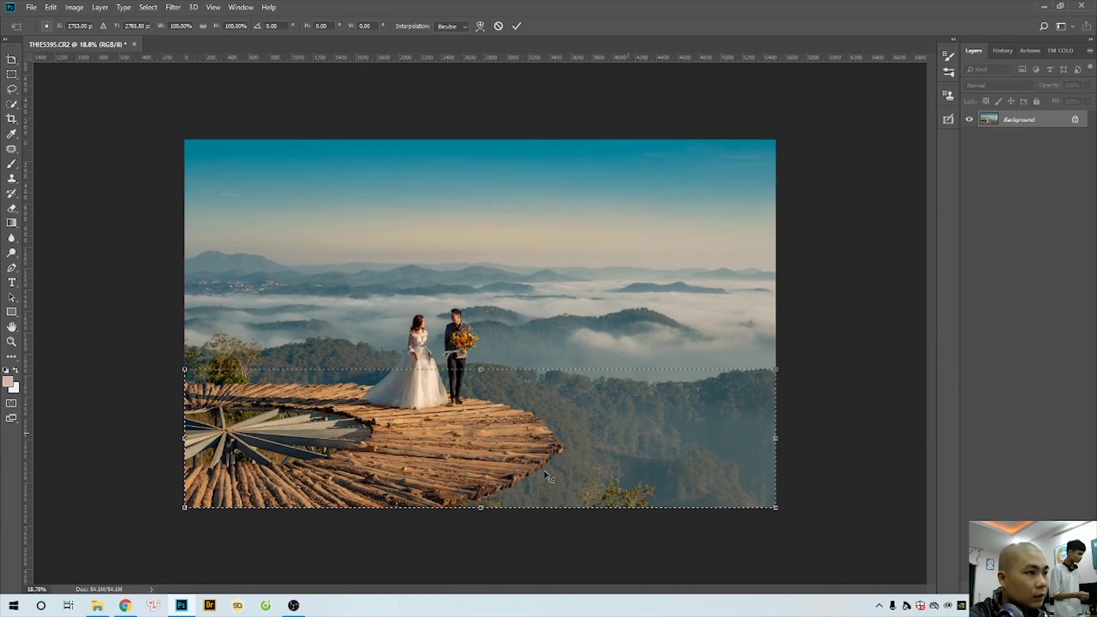
left_click_drag(481, 508, 481, 513)
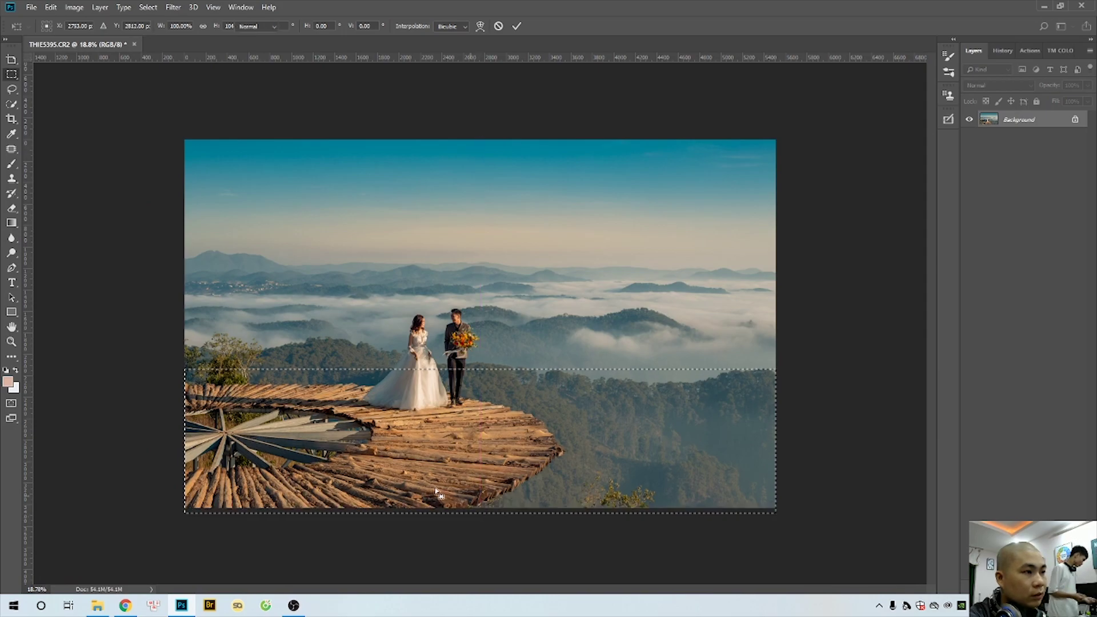
key("Return")
key("ctrl+d")
Step: Rotate the crop slightly to straighten the photo and apply it
key("c")
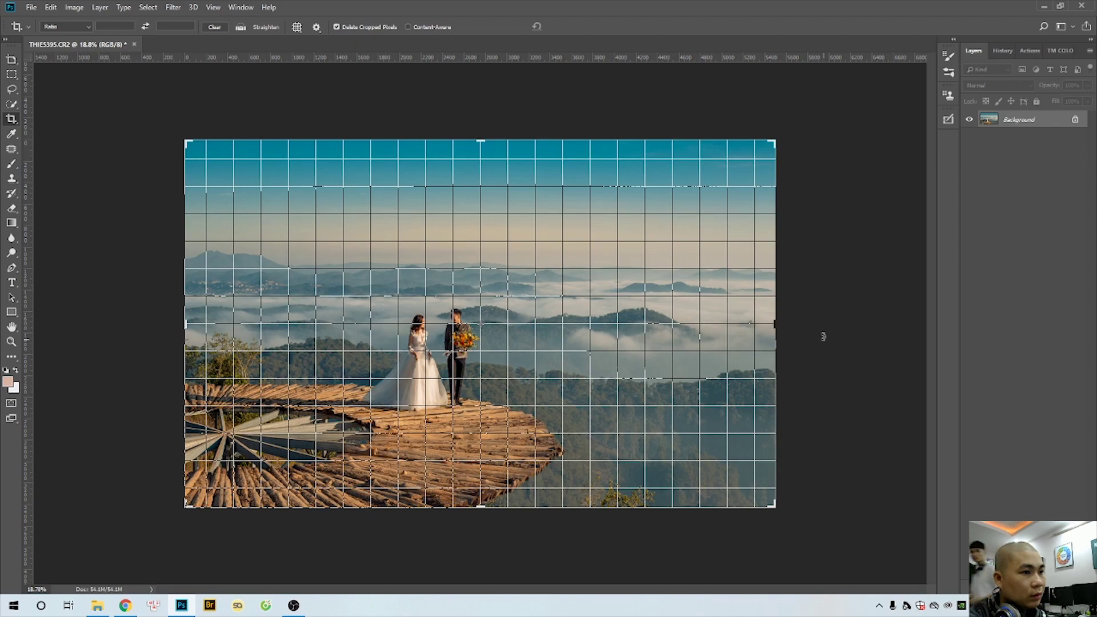
left_click_drag(824, 337, 824, 331)
key("Return")
left_click_drag(511, 386, 676, 357)
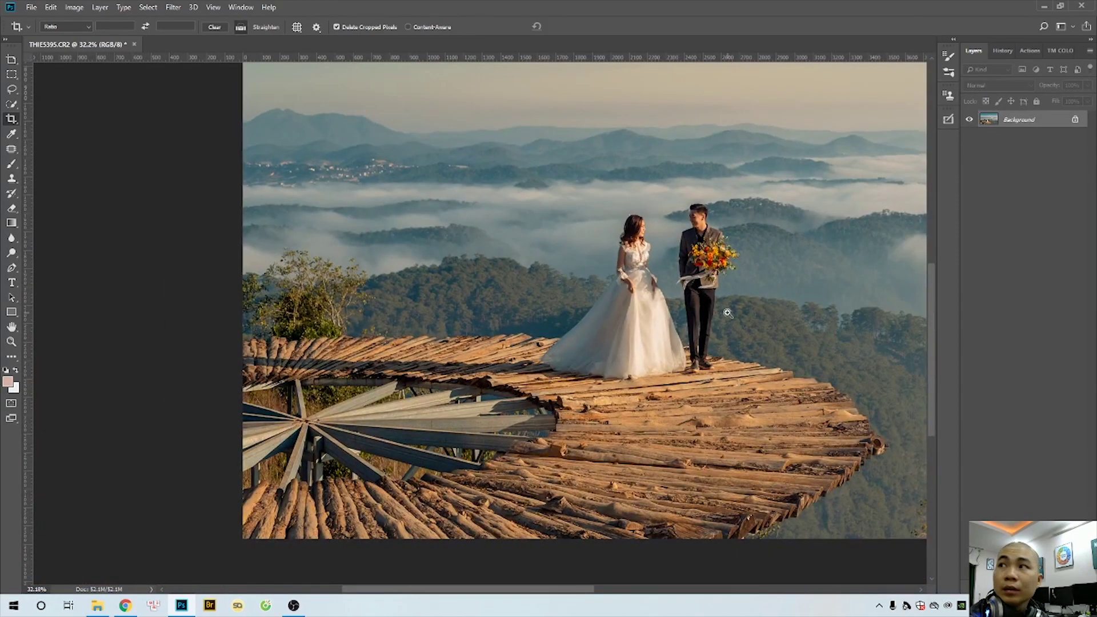
right_click(766, 287)
left_click(779, 292)
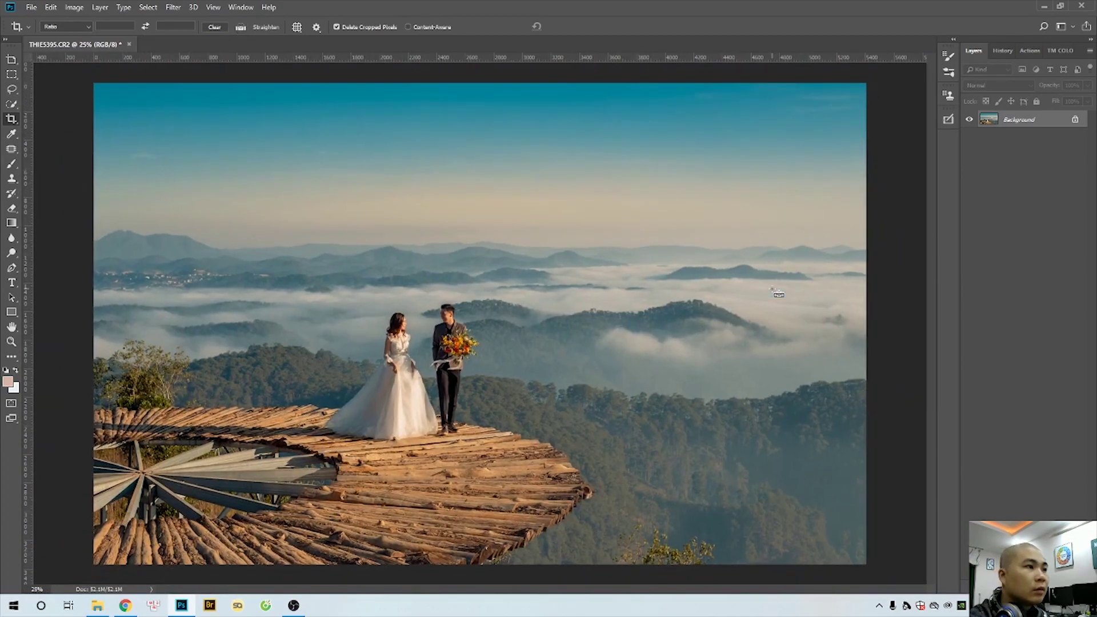
left_click_drag(737, 311, 663, 327)
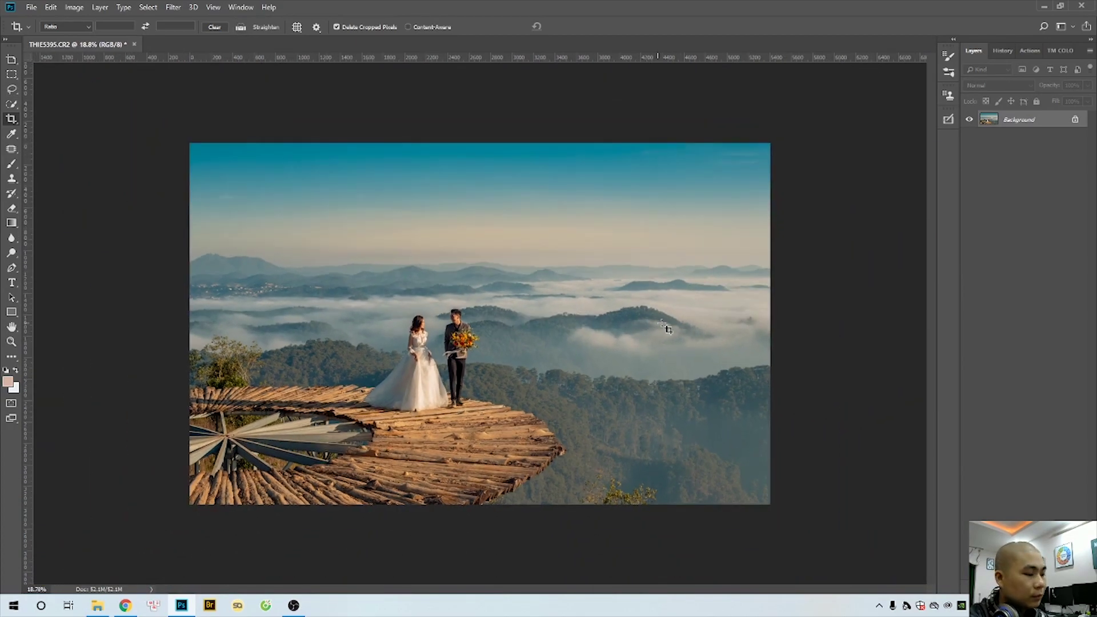
Step: Pull the crop's right edge in to trim the width to 5342 px, then view the whole photo
left_click_drag(771, 323, 768, 323)
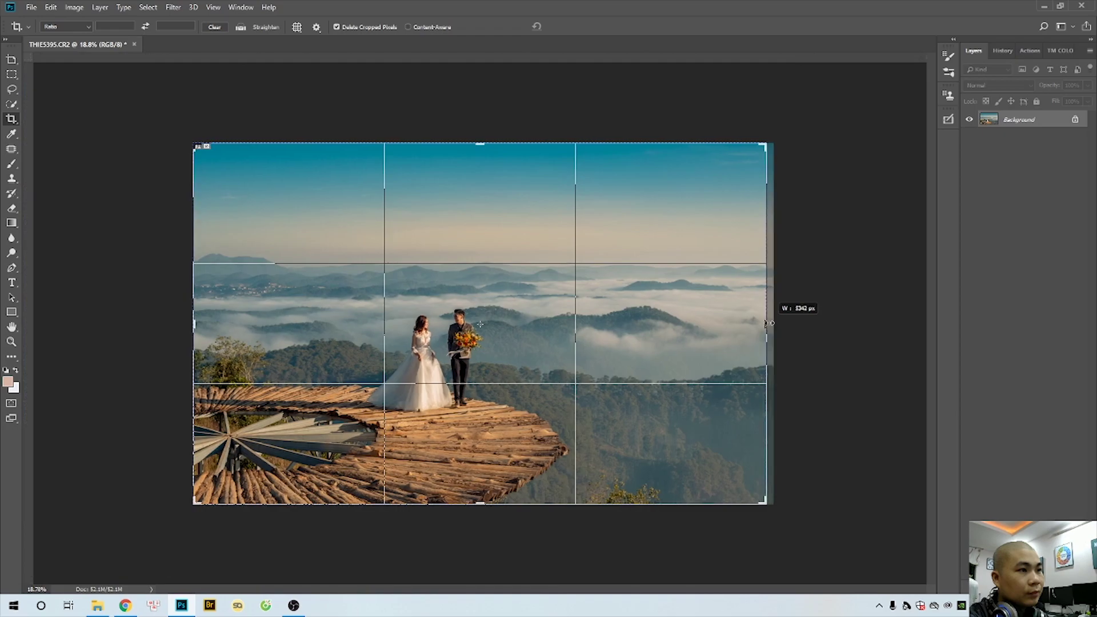
key("Return")
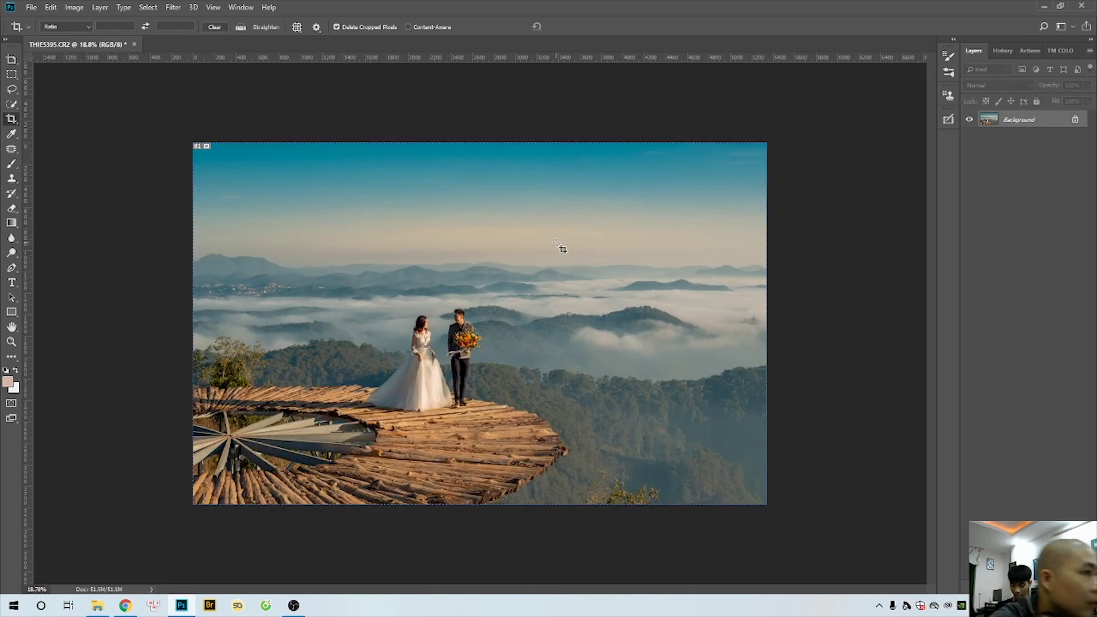
scroll(563, 247, "down", 1)
scroll(568, 250, "up", 3)
right_click(513, 327)
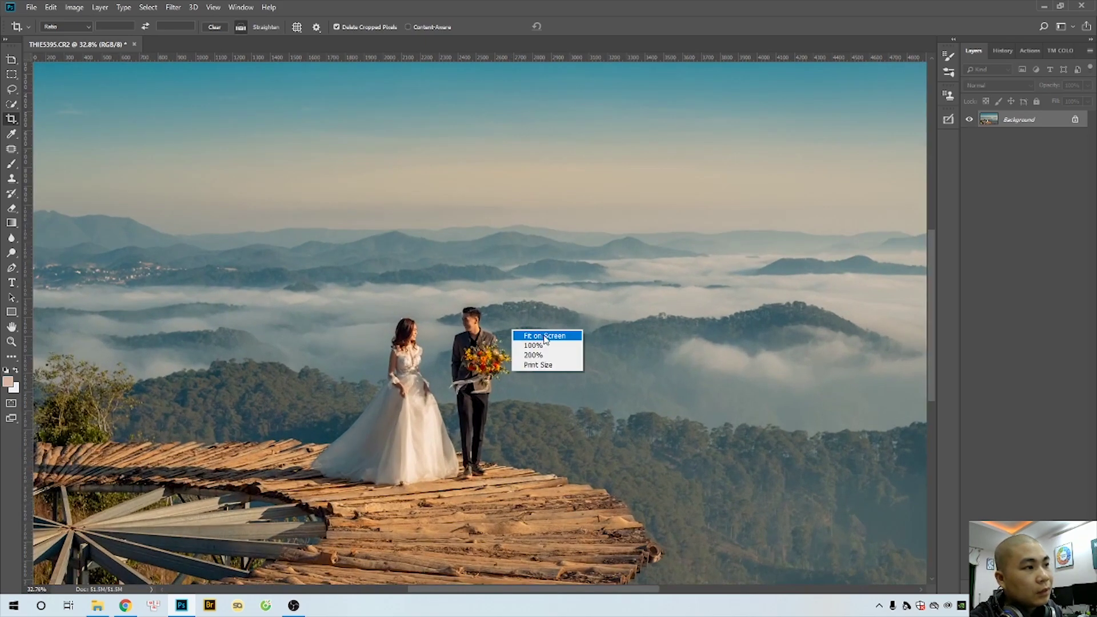
left_click(525, 331)
key("ctrl+minus")
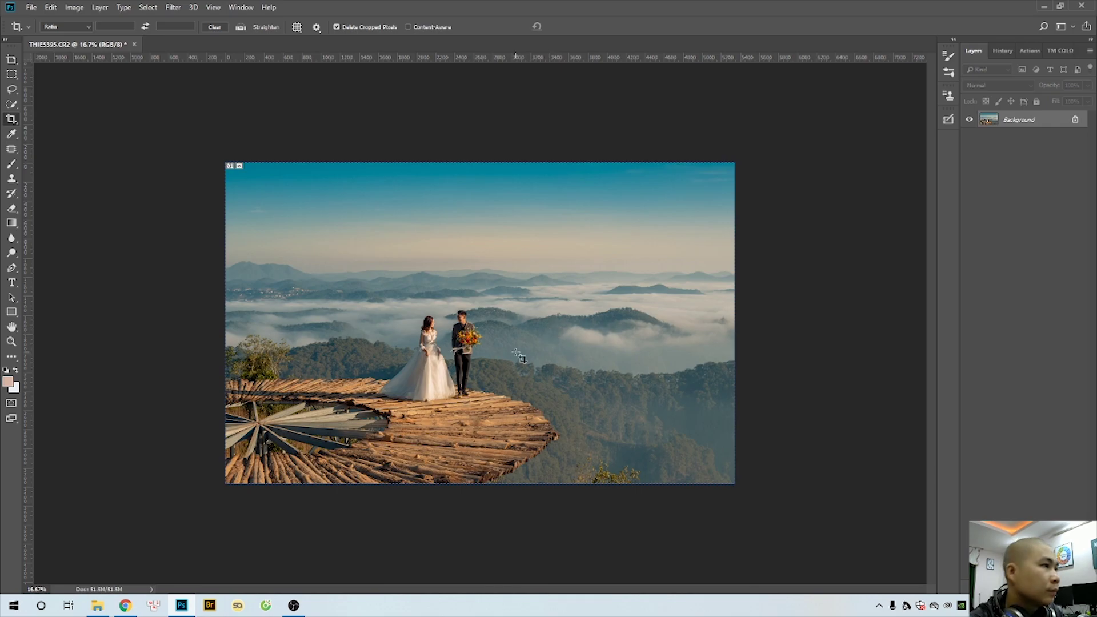
scroll(466, 360, "up", 1)
scroll(501, 346, "up", 1)
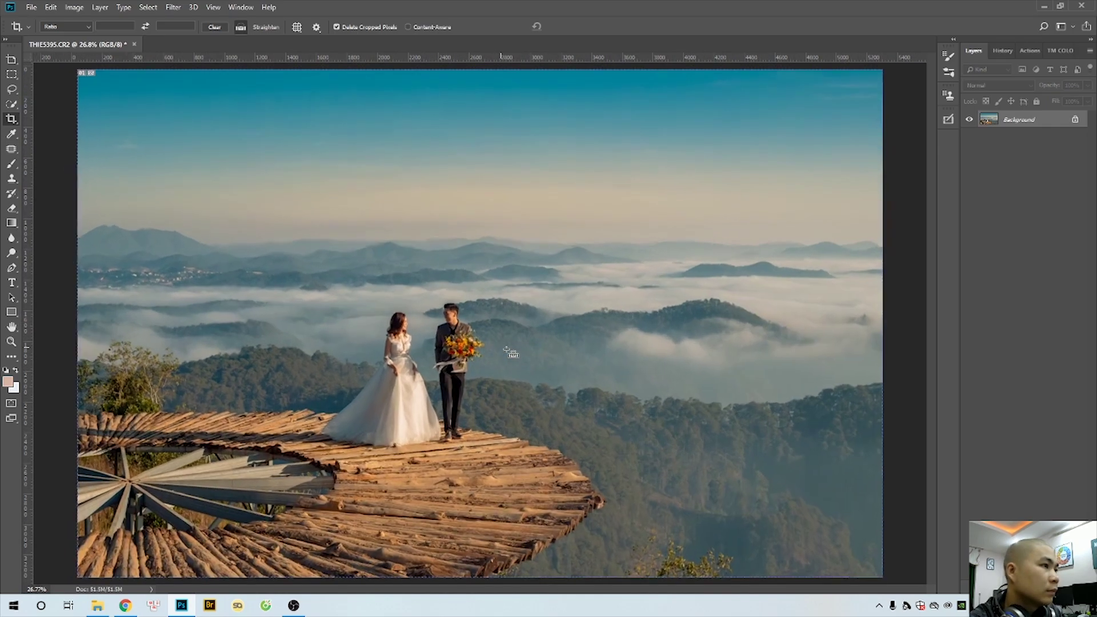
key("ctrl+minus")
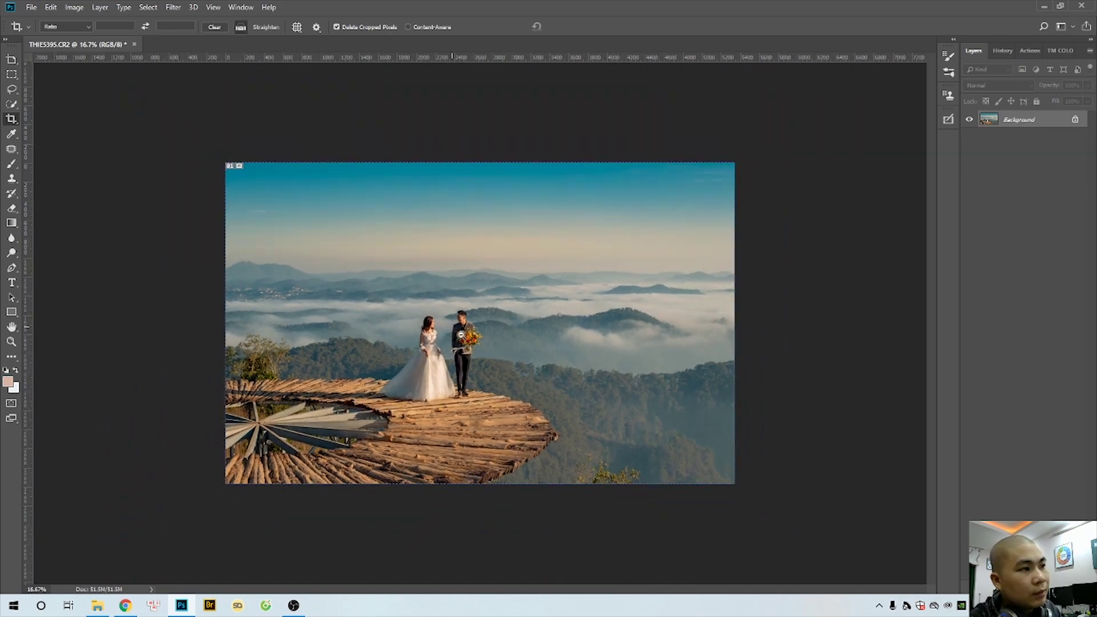
scroll(460, 335, "up", 1)
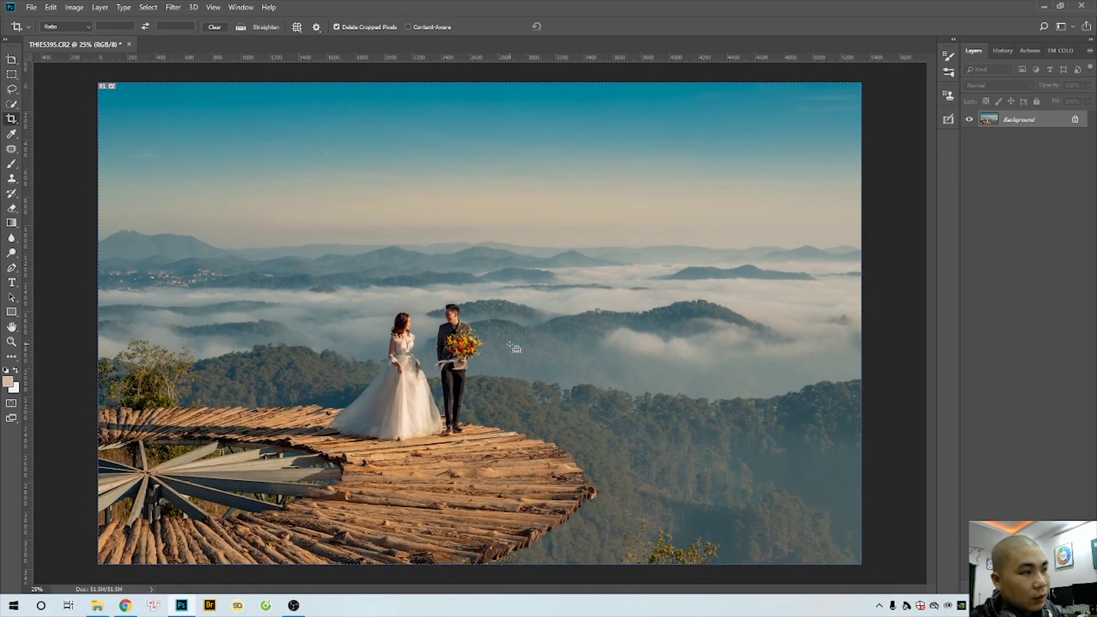
Step: Duplicate the photo as a Multiply layer masked by a Ctrl+Alt+2 brightness selection
key("ctrl+j")
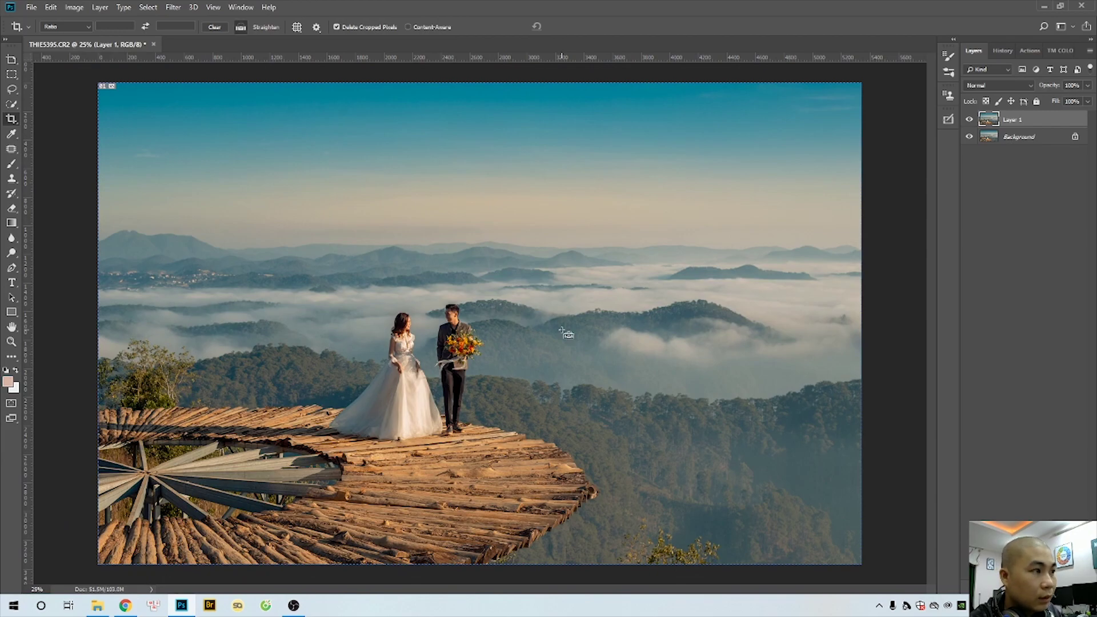
left_click(1010, 87)
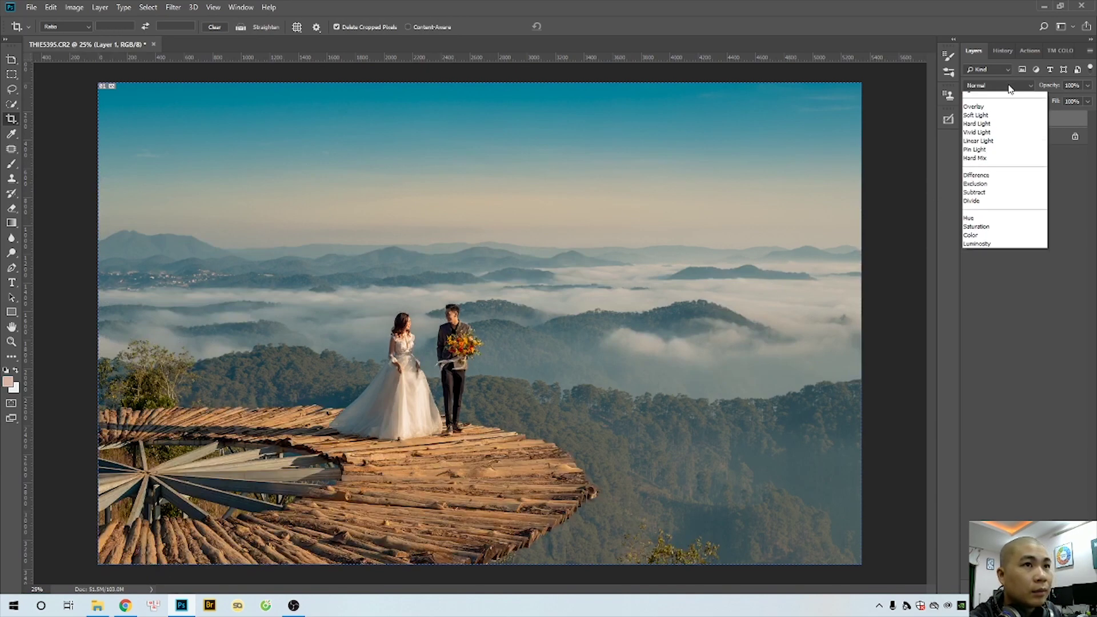
left_click(978, 120)
scroll(485, 311, "up", 1)
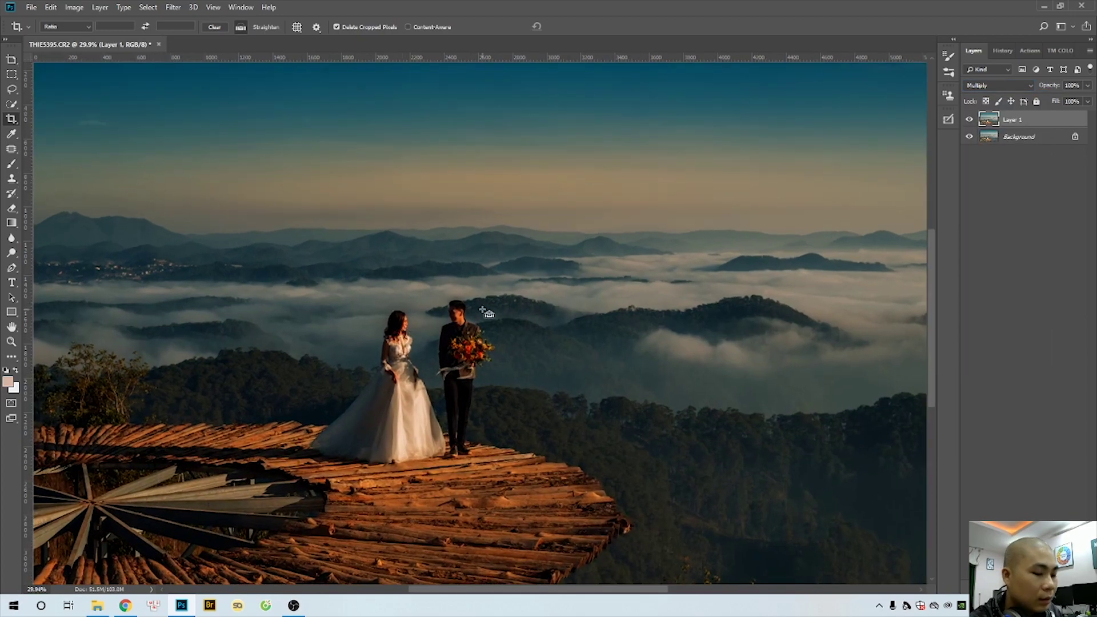
scroll(486, 311, "down", 1)
key("ctrl+alt+2")
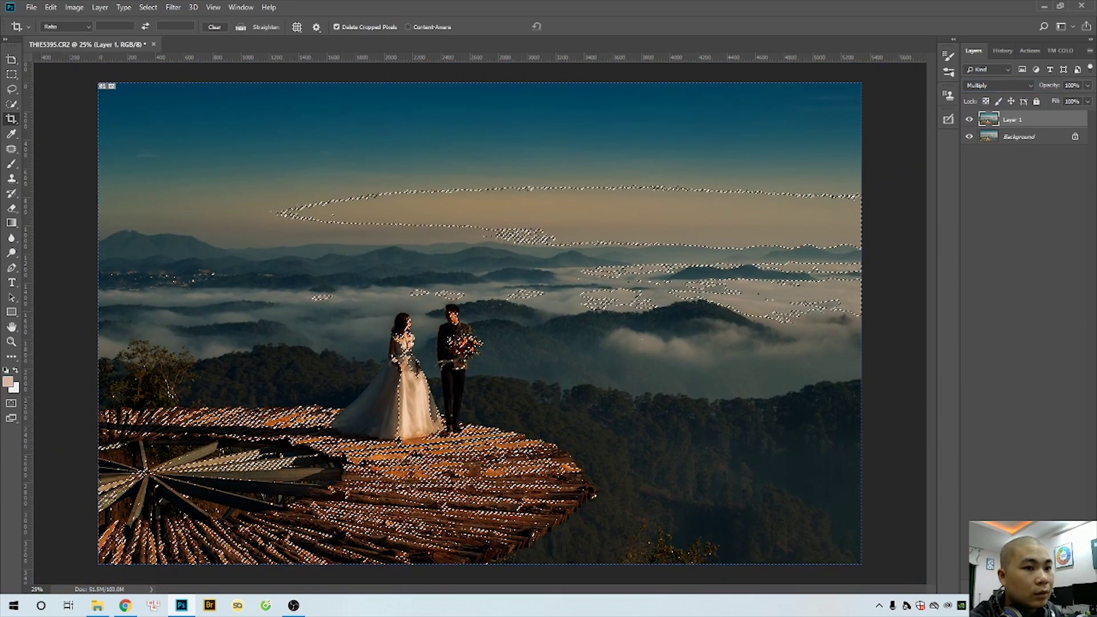
left_click(1023, 586)
Step: Duplicate the masked Multiply layer and group both copies into Group 1
scroll(603, 379, "down", 1)
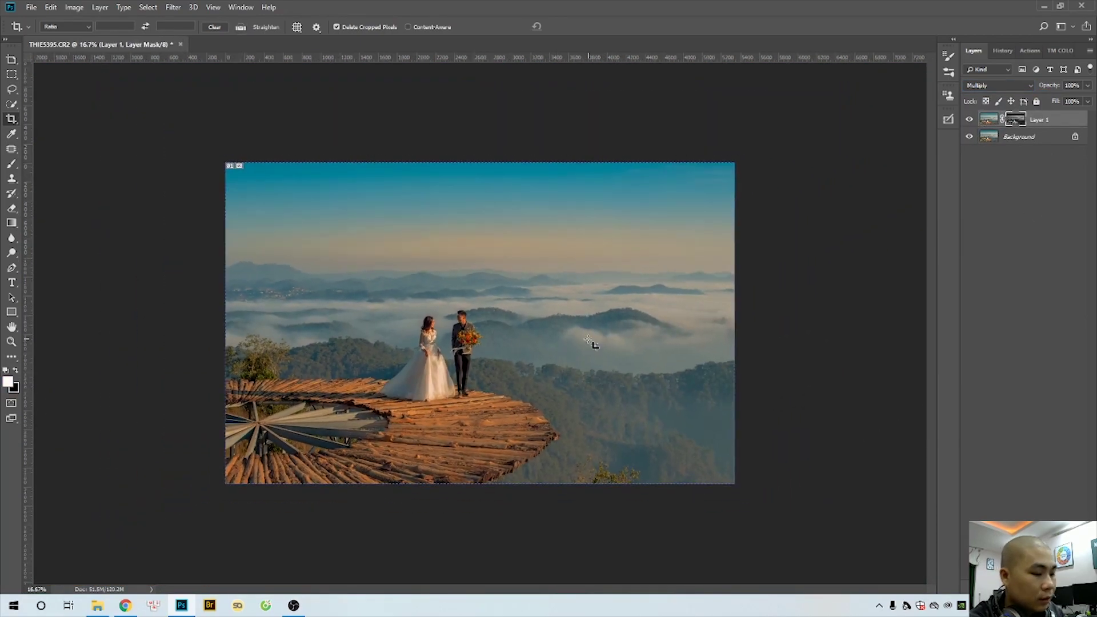
key("ctrl+j")
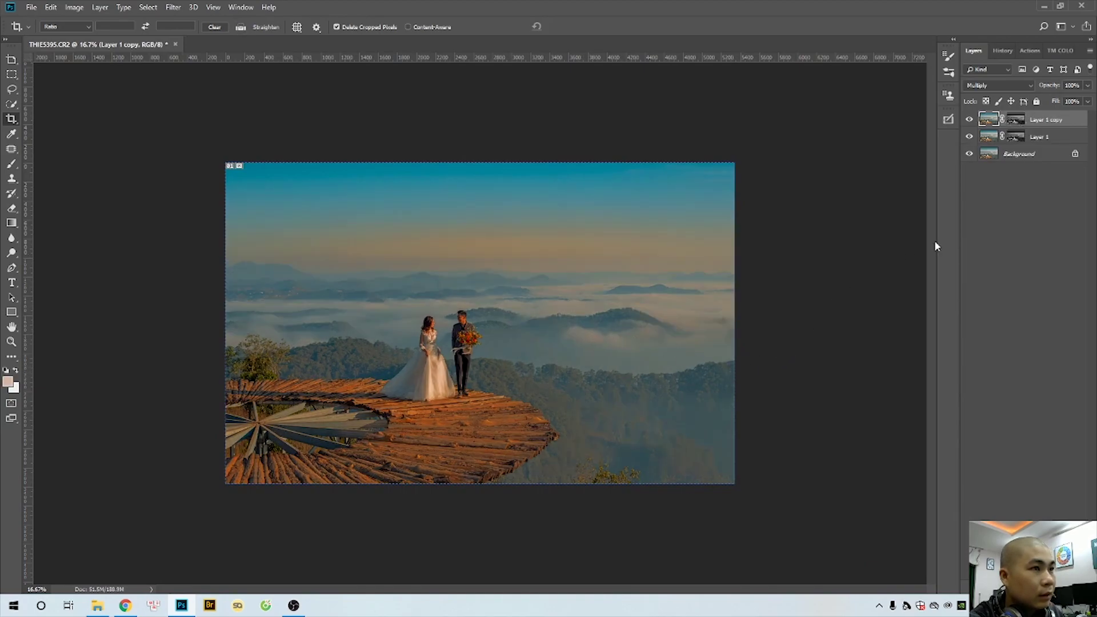
left_click(1037, 139, "shift")
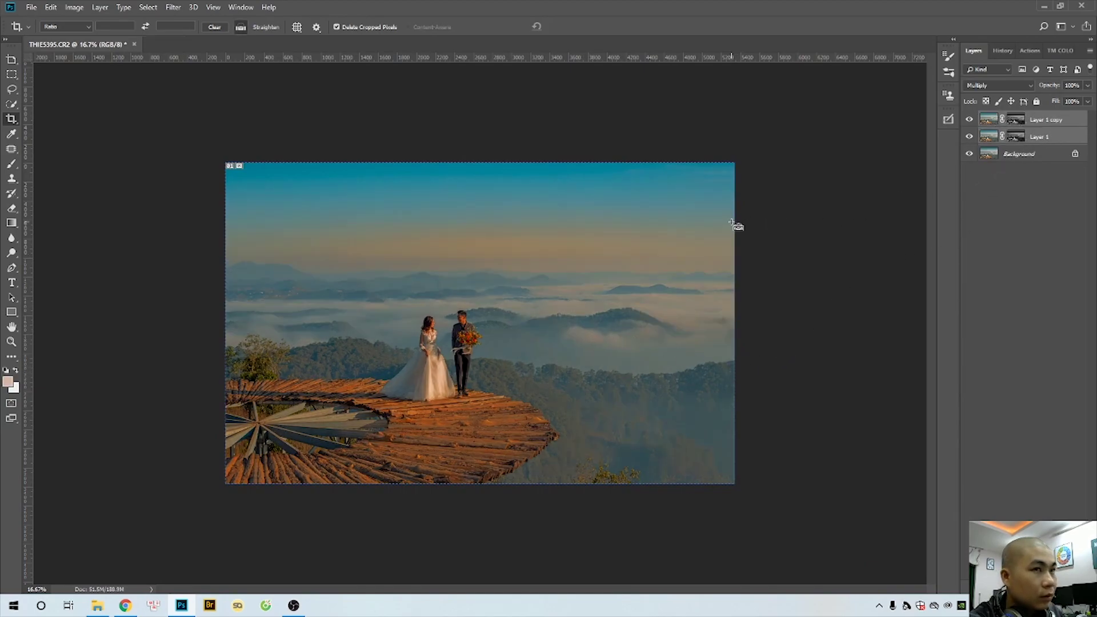
key("ctrl+g")
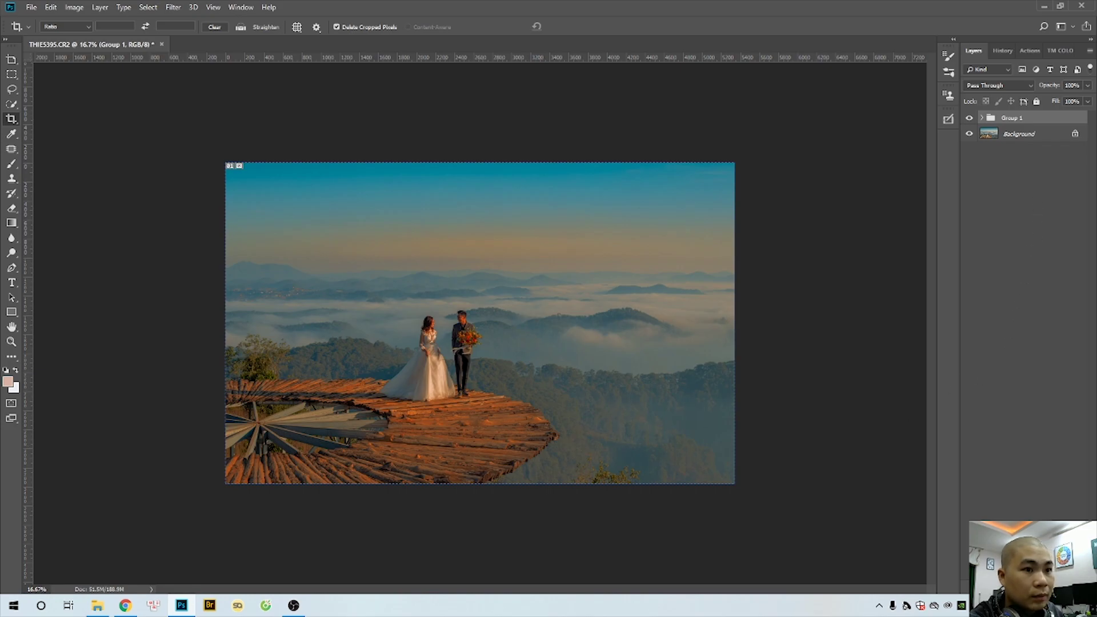
Step: Add a white mask to Group 1 and paint black over the groom's face
left_click(1007, 582)
scroll(424, 264, "up", 3)
key("b")
scroll(424, 264, "up", 2)
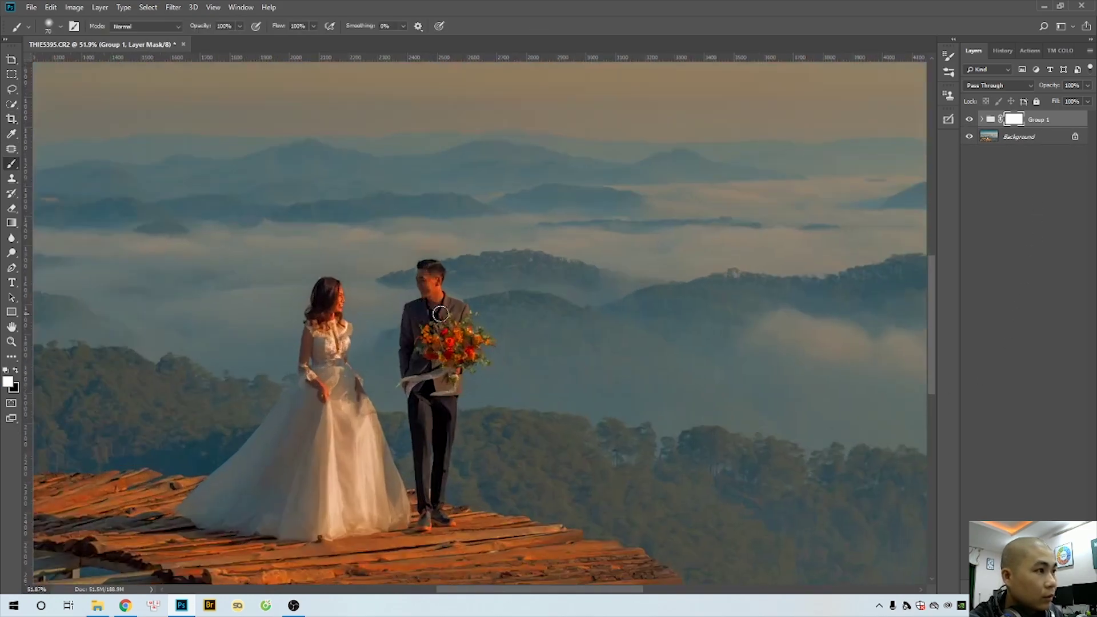
scroll(424, 265, "up", 2)
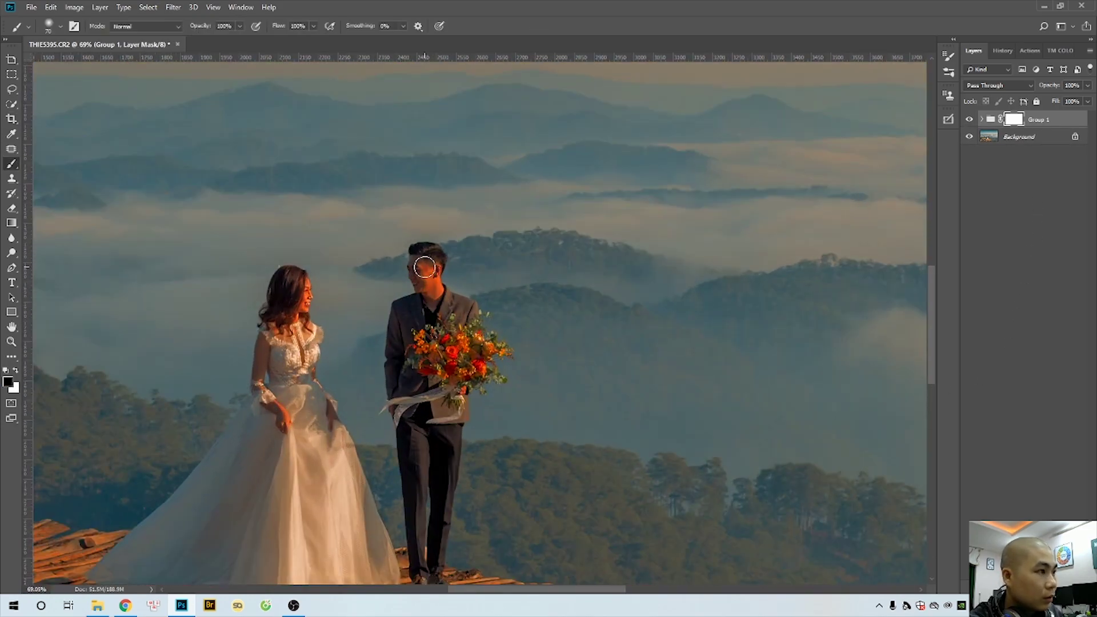
left_click_drag(422, 260, 427, 283)
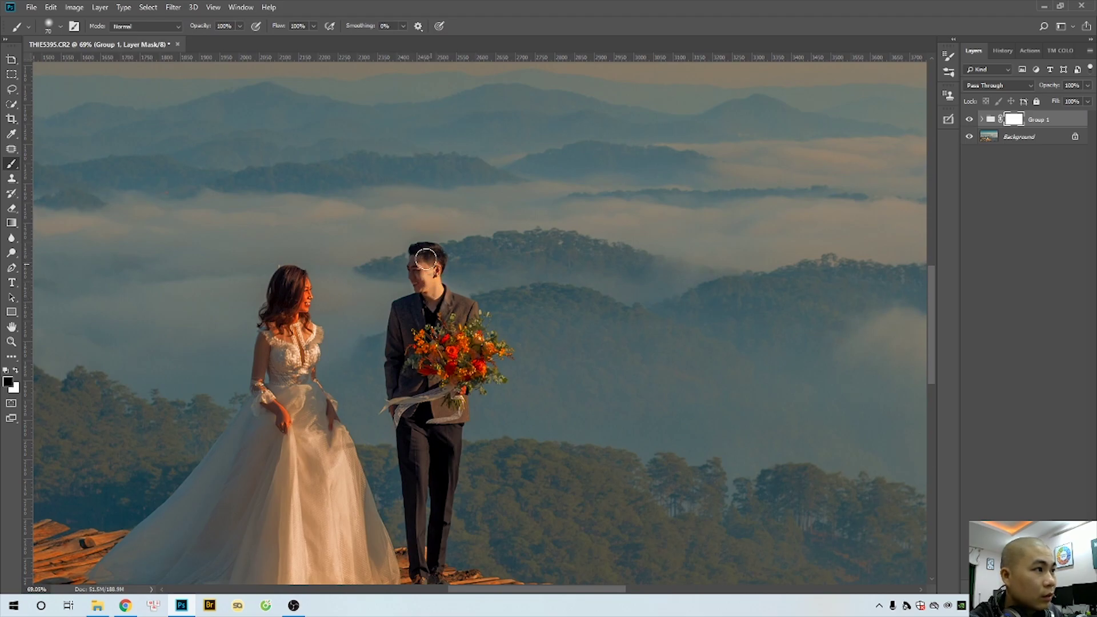
scroll(428, 266, "down", 2)
scroll(437, 280, "down", 1)
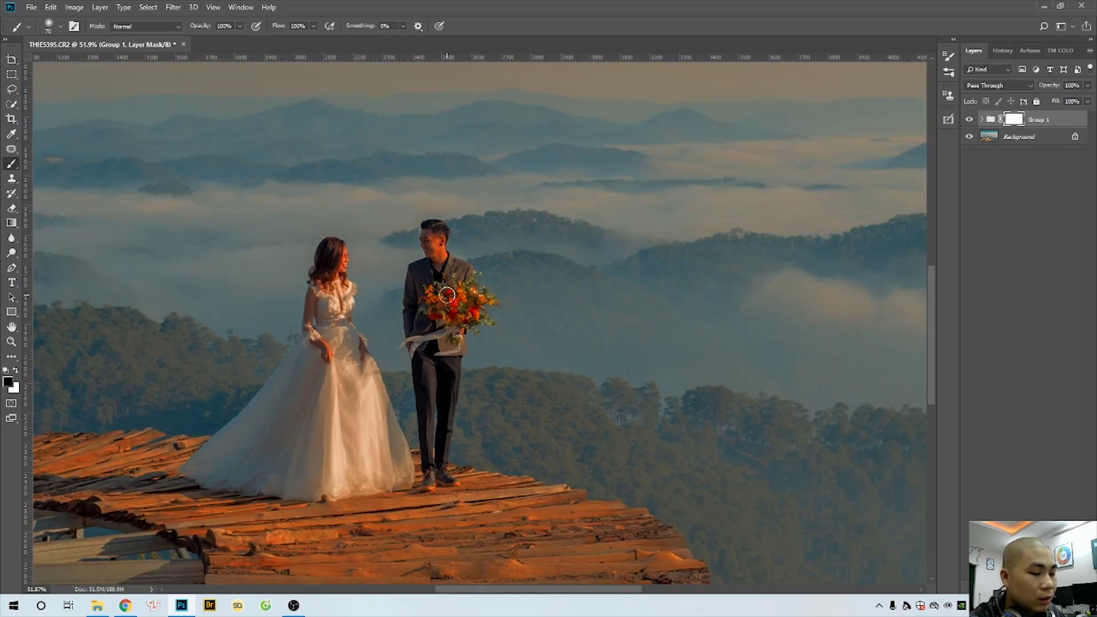
scroll(454, 294, "up", 2)
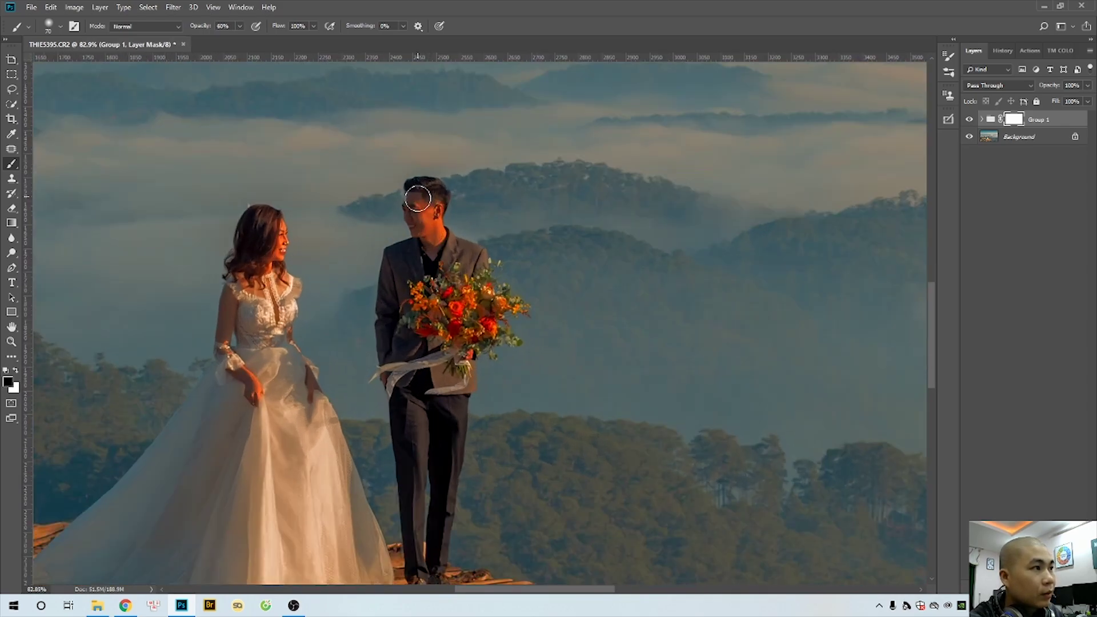
left_click_drag(417, 198, 426, 205)
Step: At 70% brush opacity, mask out the bouquet, the bride's face, hair, bodice and skirt
key("7")
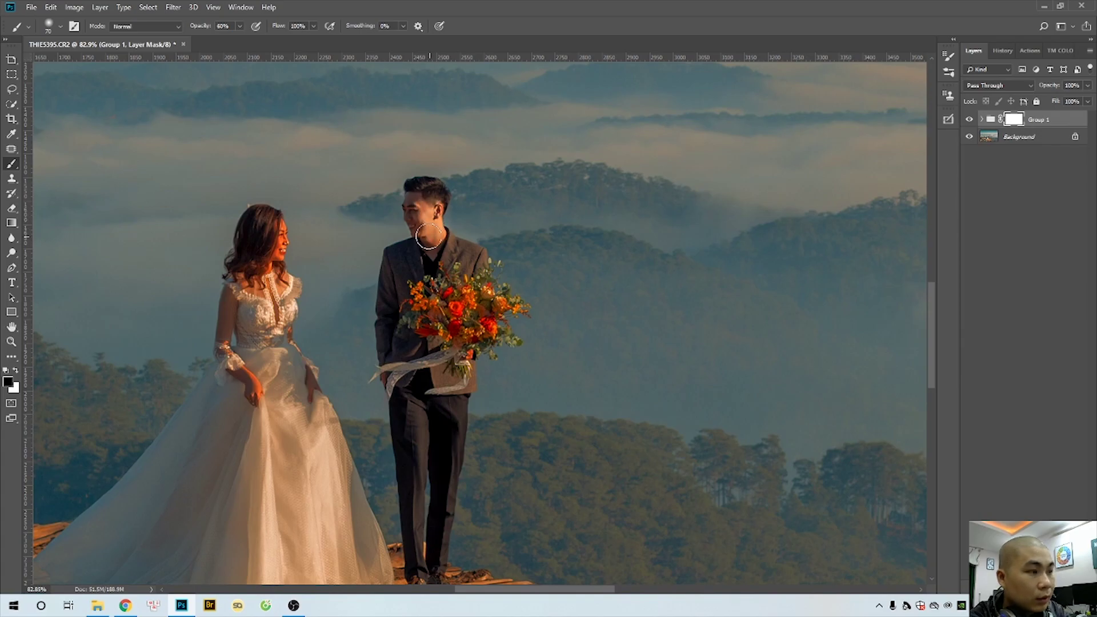
right_click(447, 280)
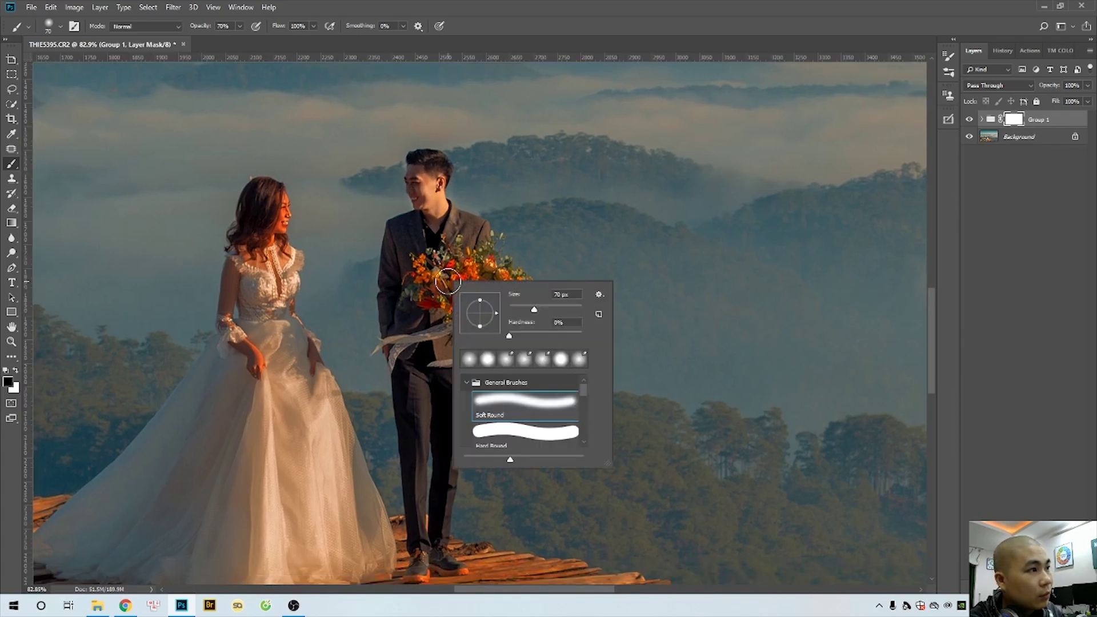
key("Return")
mouse_move(485, 266)
left_mouse_down()
mouse_move(475, 302)
mouse_move(472, 234)
left_mouse_up()
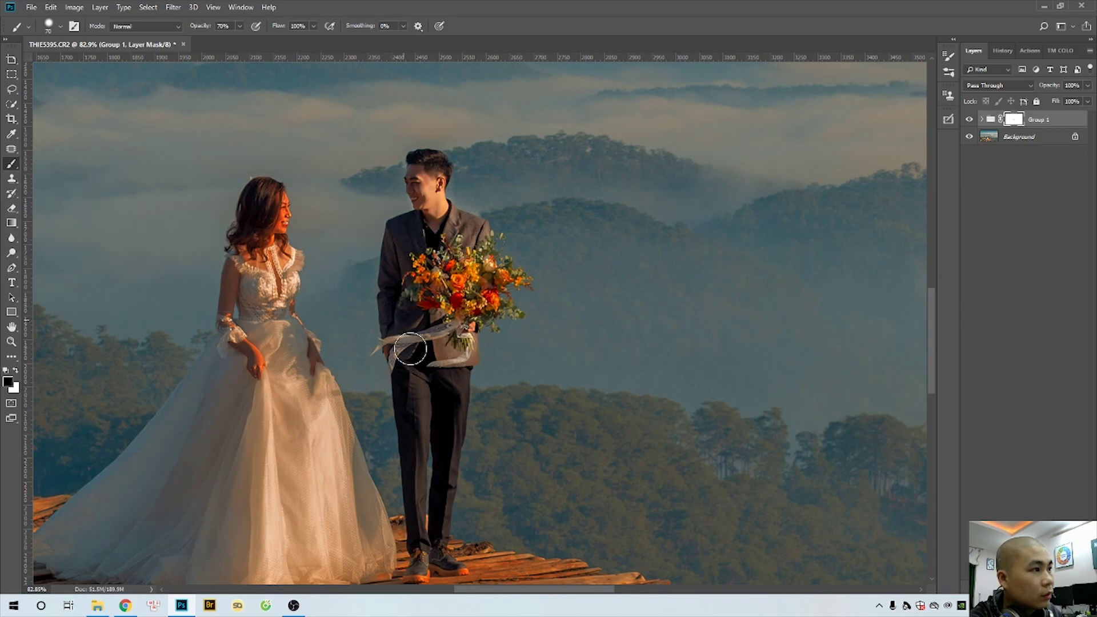
scroll(411, 350, "down", 3)
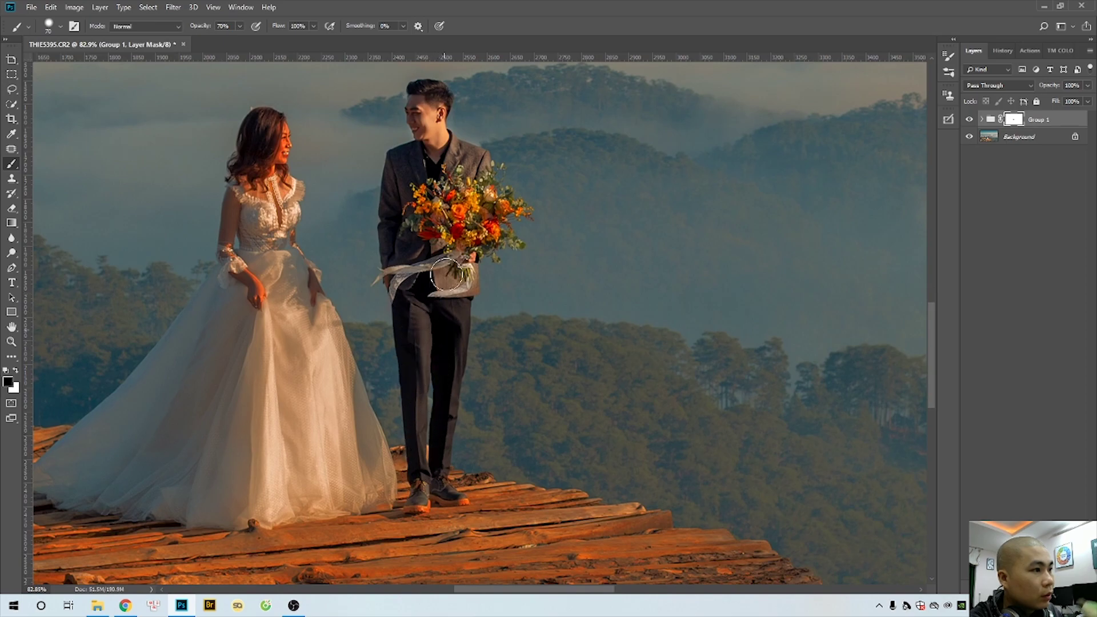
scroll(400, 303, "up", 2)
scroll(400, 303, "left", 3)
mouse_move(350, 338)
left_mouse_down()
mouse_move(362, 268)
mouse_move(377, 258)
mouse_move(362, 220)
left_mouse_up()
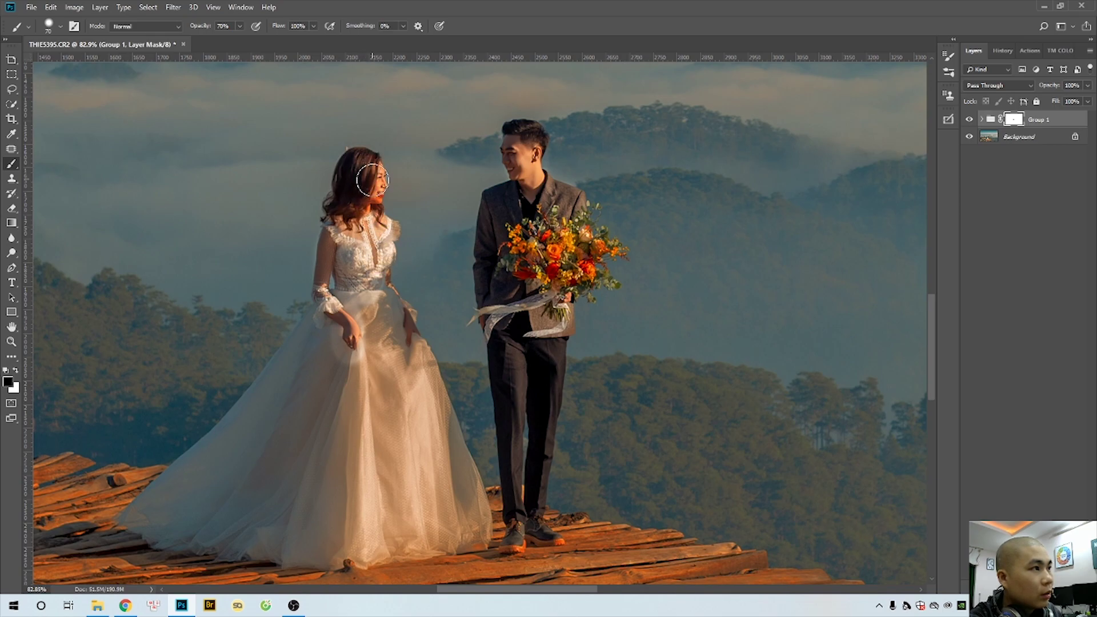
left_click_drag(373, 180, 358, 165)
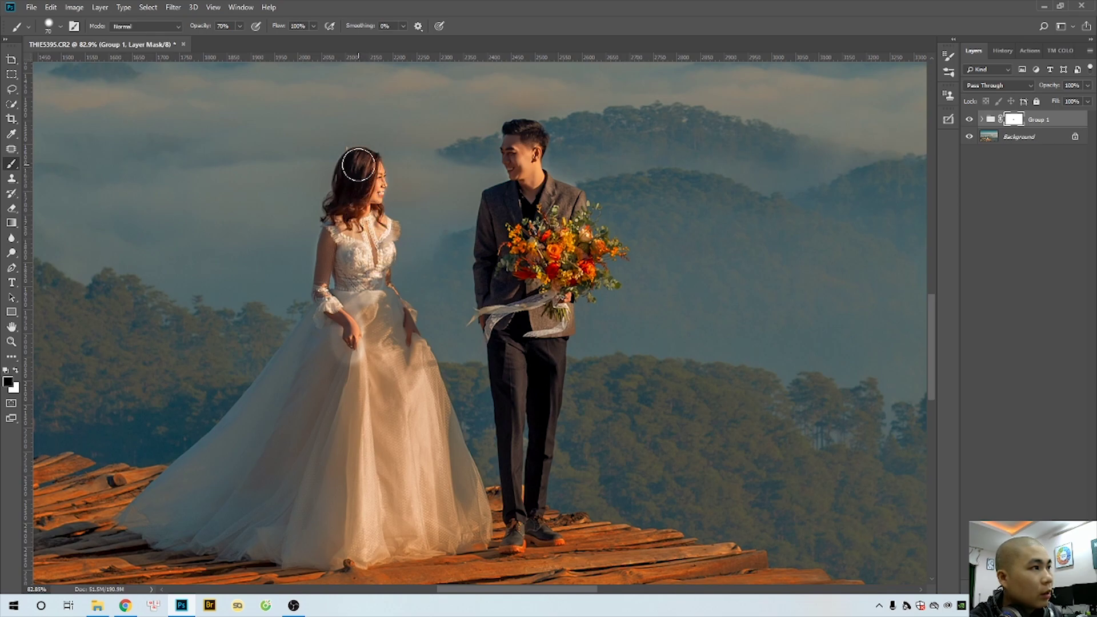
mouse_move(349, 327)
left_mouse_down()
mouse_move(355, 282)
mouse_move(410, 294)
mouse_move(423, 358)
mouse_move(425, 275)
mouse_move(473, 406)
mouse_move(482, 453)
mouse_move(349, 462)
mouse_move(483, 470)
mouse_move(396, 469)
left_mouse_up()
scroll(424, 358, "down", 1)
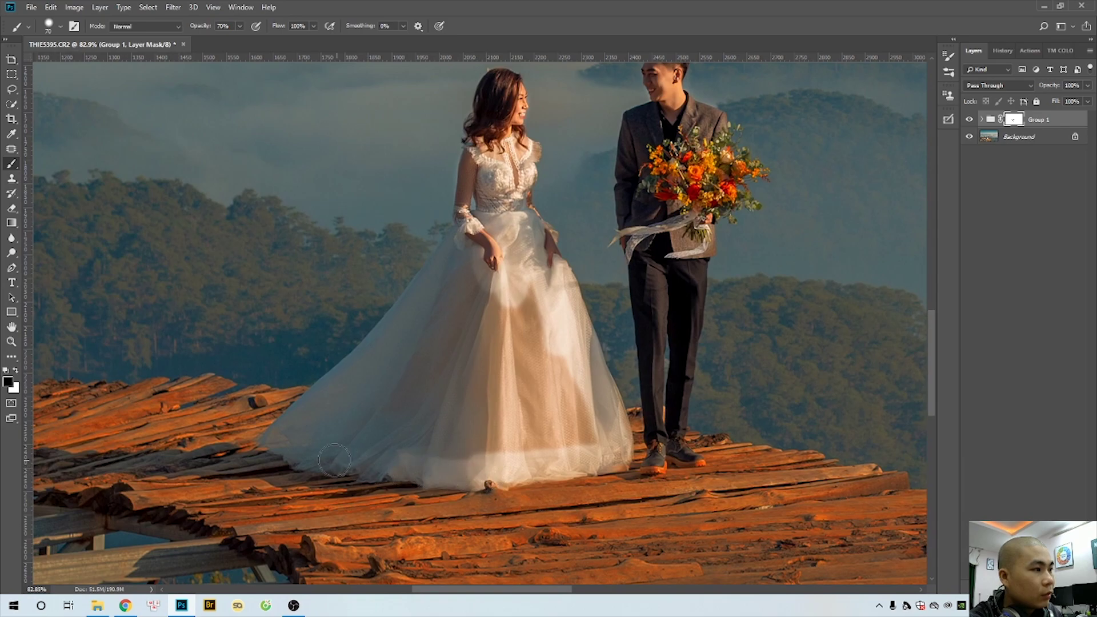
Step: Paint Group 1's mask over the bride's skirt from the hem to its beige centre
left_click_drag(288, 445, 375, 360)
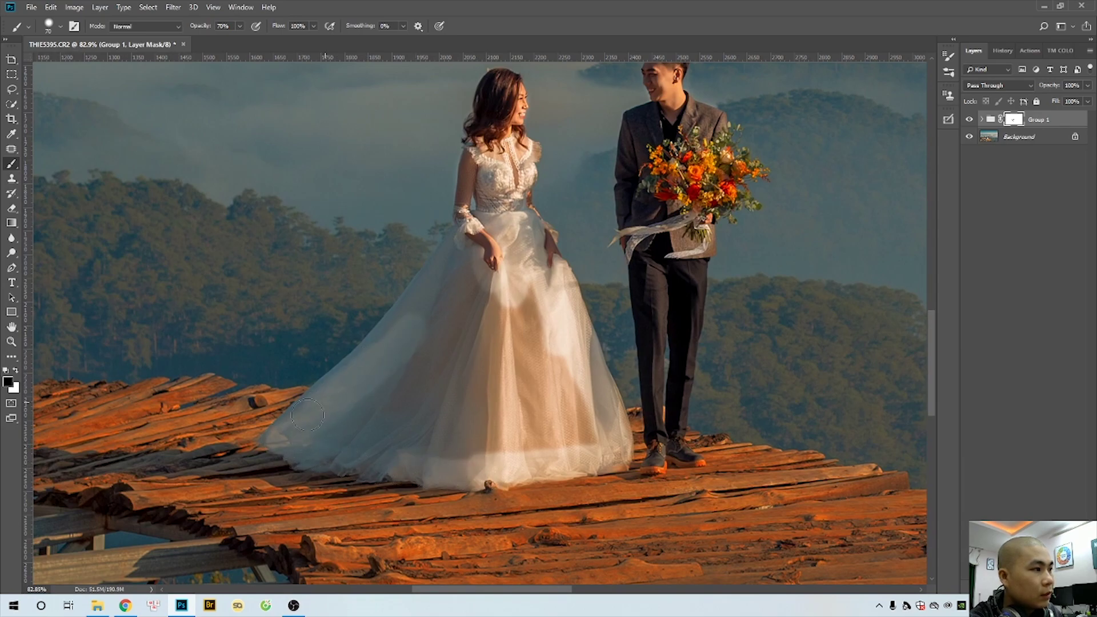
mouse_move(382, 440)
left_mouse_down()
mouse_move(445, 268)
mouse_move(454, 340)
mouse_move(440, 434)
mouse_move(464, 358)
left_mouse_up()
mouse_move(440, 442)
left_mouse_down()
mouse_move(485, 434)
mouse_move(526, 309)
mouse_move(480, 256)
left_mouse_up()
mouse_move(533, 421)
left_mouse_down()
mouse_move(509, 409)
mouse_move(544, 358)
mouse_move(529, 449)
mouse_move(568, 372)
mouse_move(559, 421)
mouse_move(559, 346)
left_mouse_up()
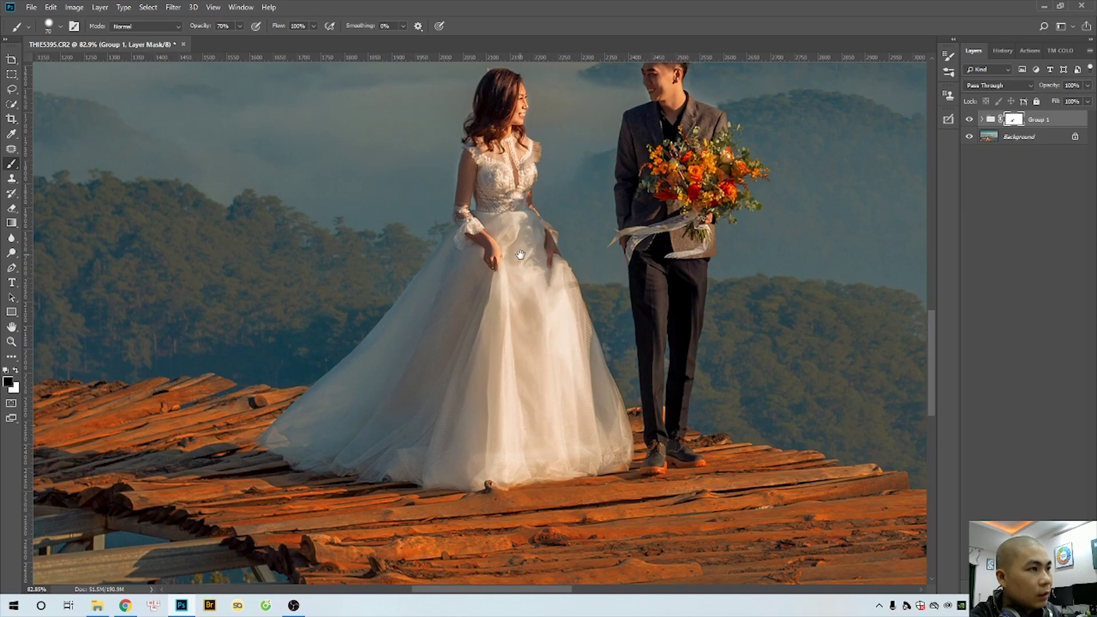
left_click_drag(520, 255, 513, 309)
left_click_drag(508, 163, 499, 221)
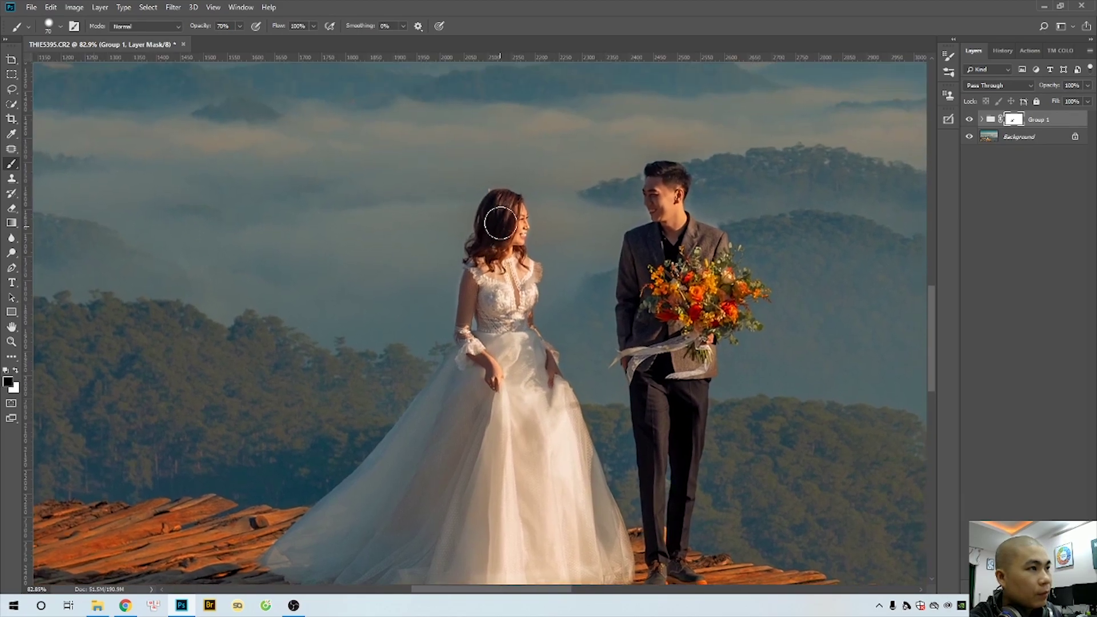
scroll(538, 289, "down", 5)
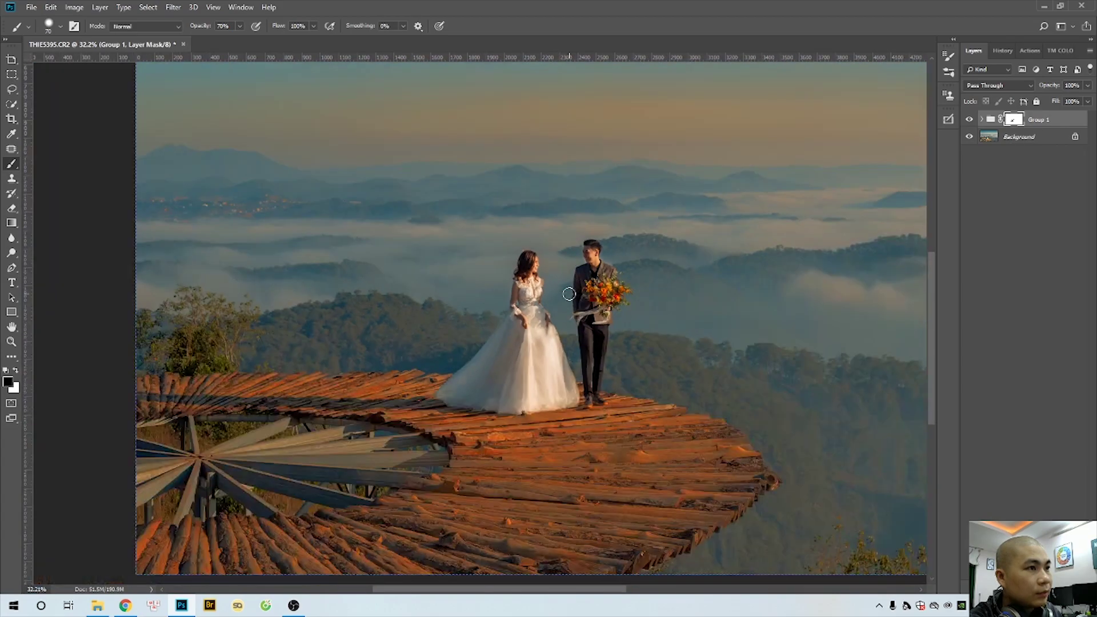
scroll(599, 413, "up", 3)
Step: Set the brush to 0% hardness and 10% opacity
right_click(598, 394)
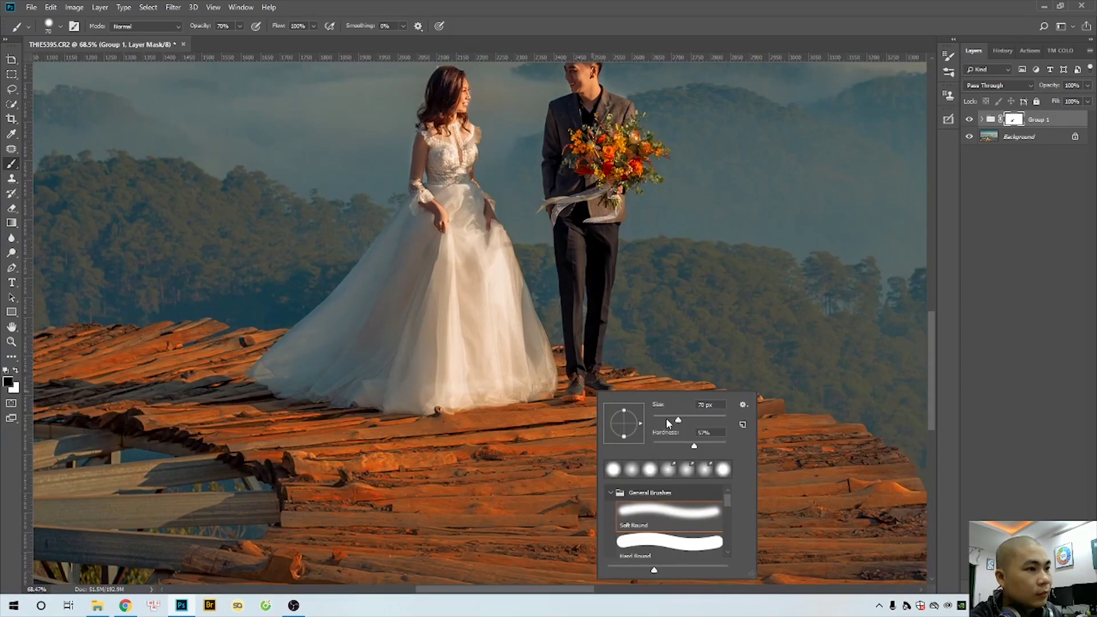
left_click(577, 383)
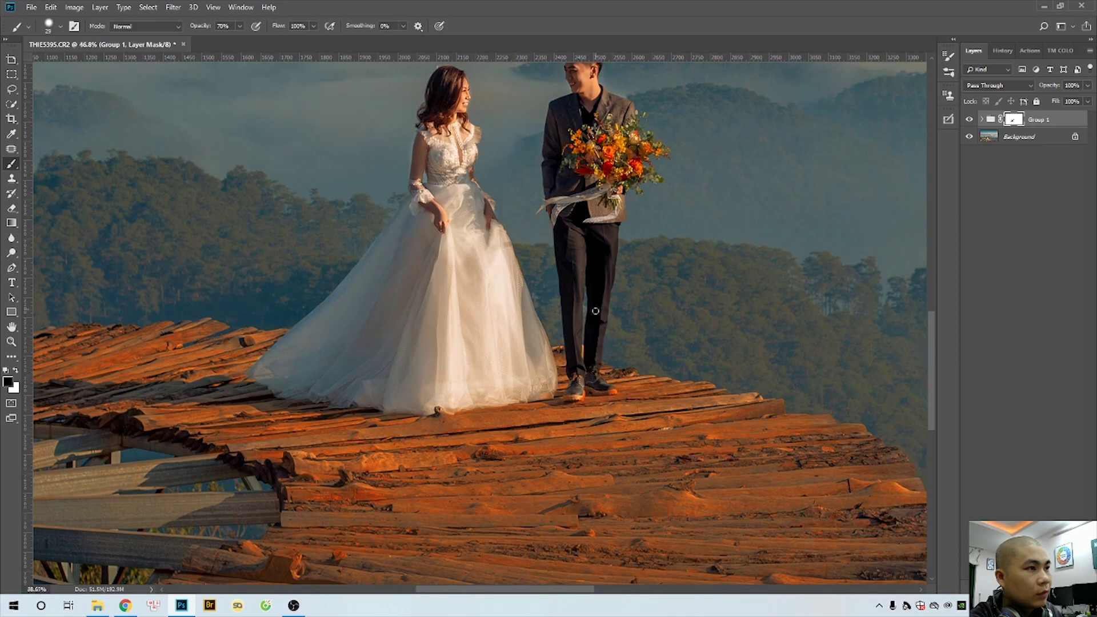
scroll(596, 311, "down", 3)
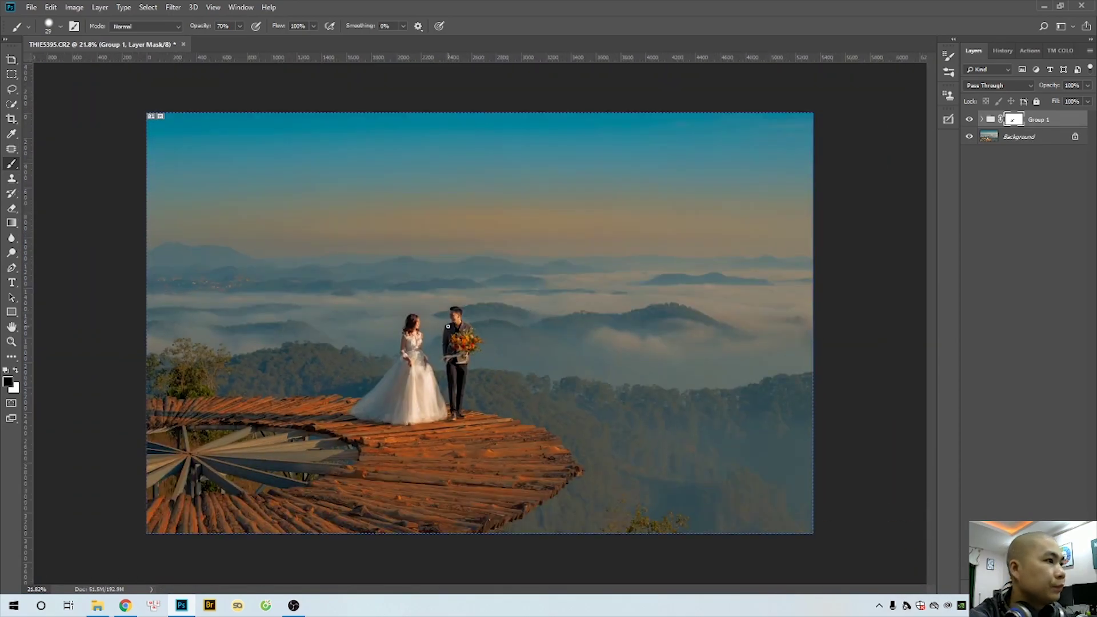
scroll(448, 326, "up", 3)
scroll(449, 315, "down", 3)
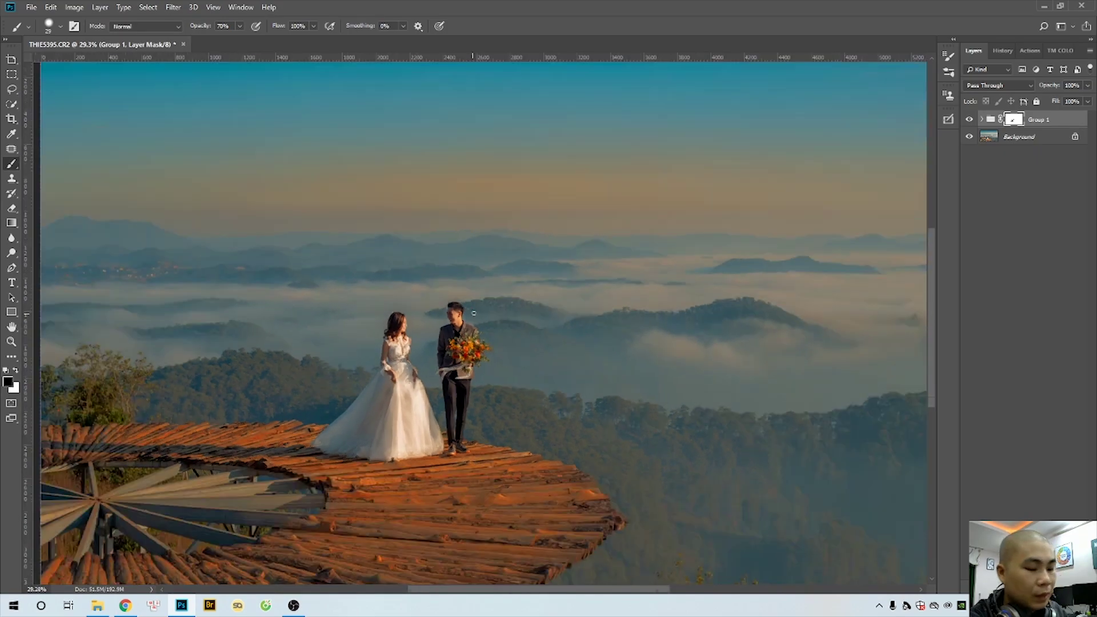
key("1")
right_click(617, 374)
left_click_drag(724, 407, 610, 407)
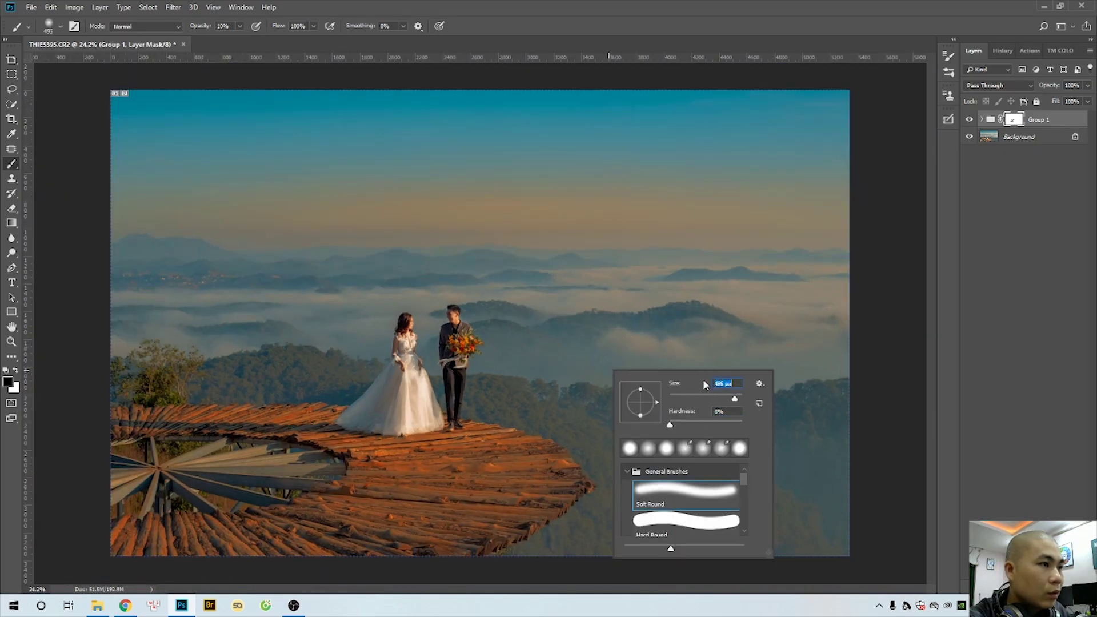
left_click(629, 354)
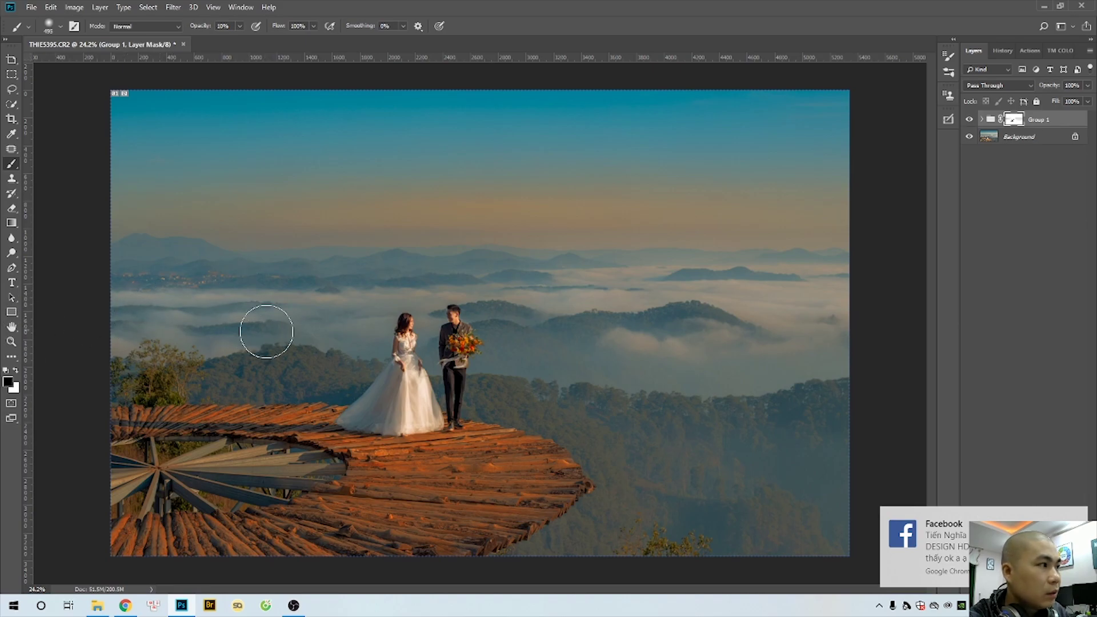
Step: With a 1457 px brush, faintly paint the mask over the hills, sky and wooden deck
left_click_drag(358, 321, 161, 368)
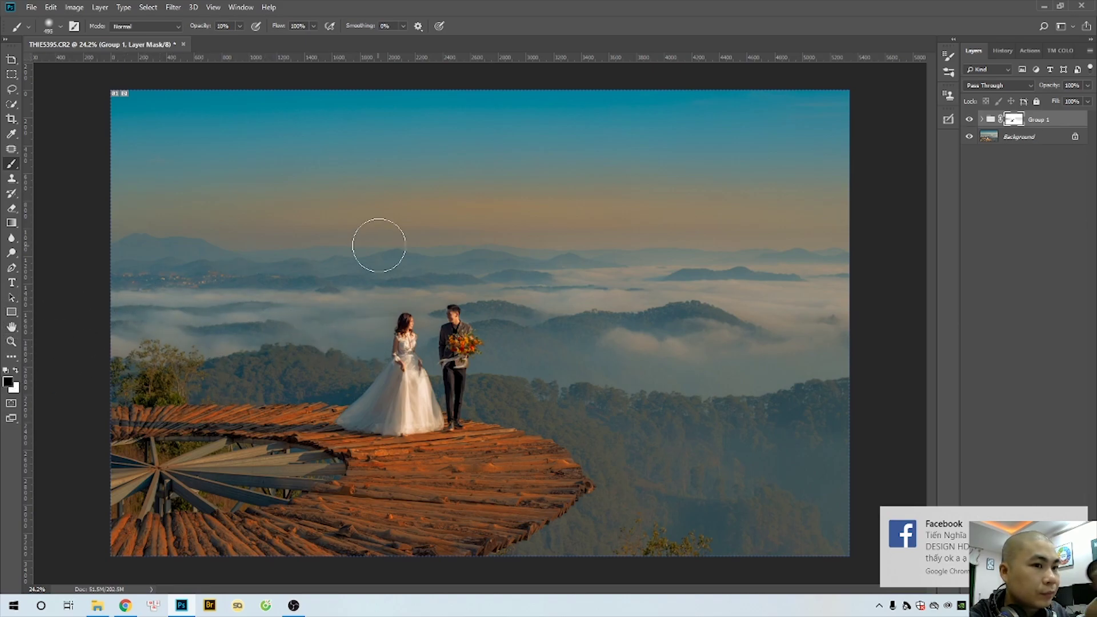
right_click(405, 215)
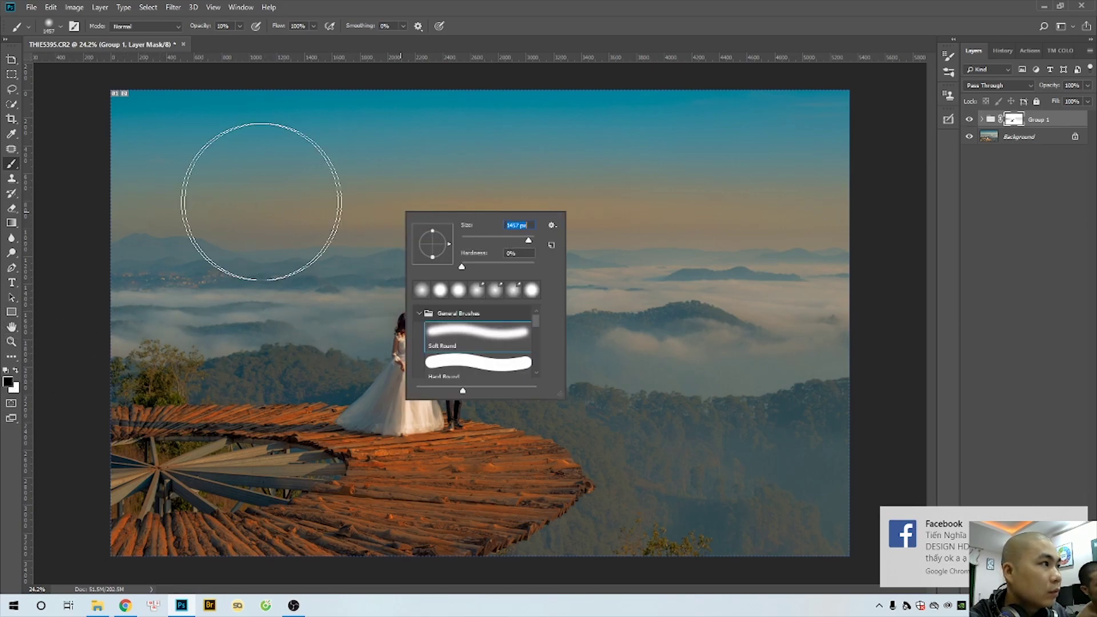
key("Return")
left_click_drag(840, 214, 150, 127)
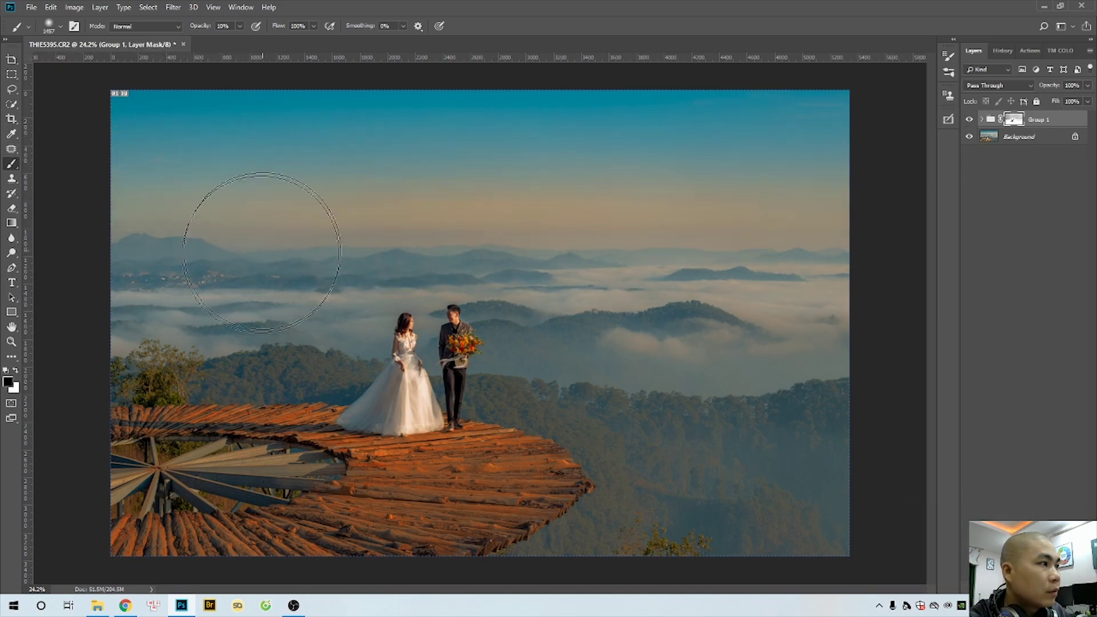
scroll(262, 252, "down", 1, "alt")
mouse_move(184, 404)
left_mouse_down()
mouse_move(380, 458)
mouse_move(490, 454)
left_mouse_up()
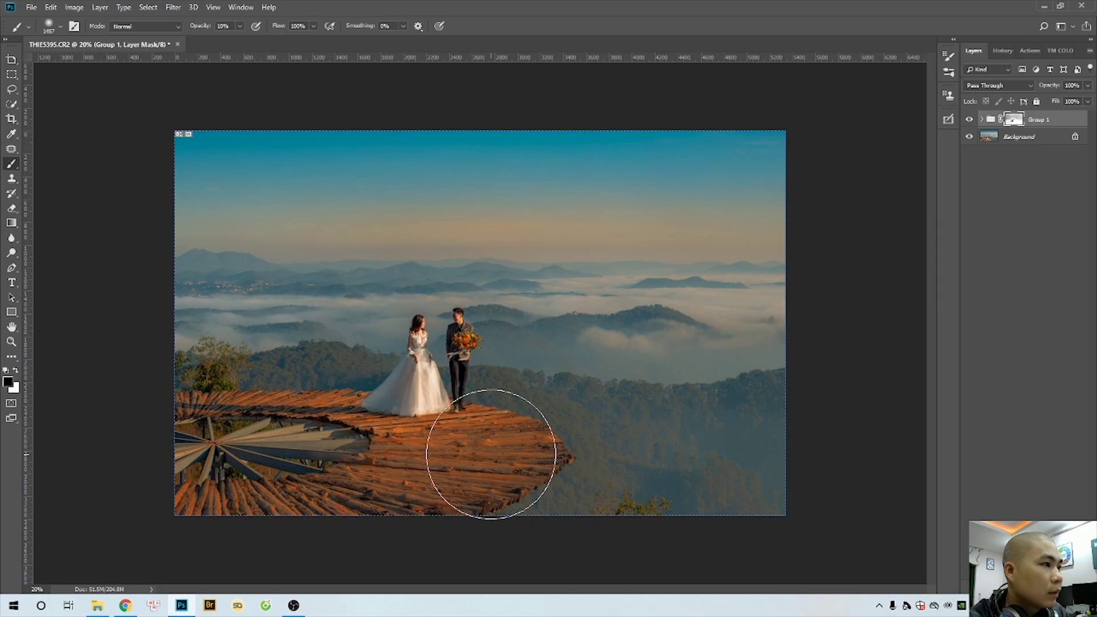
mouse_move(739, 544)
left_mouse_down()
mouse_move(588, 440)
mouse_move(772, 460)
mouse_move(745, 404)
mouse_move(706, 384)
left_mouse_up()
scroll(657, 382, "down", 1)
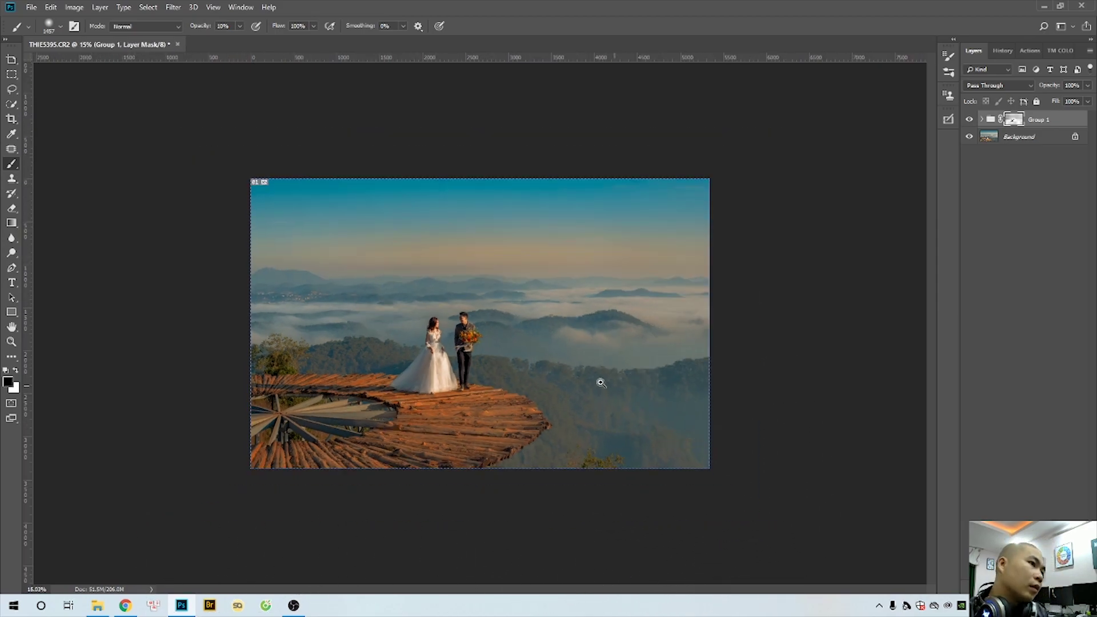
scroll(598, 380, "up", 1)
scroll(502, 348, "up", 2)
Step: Fit the photo on screen and toggle Group 1's visibility to compare before and after
key("ctrl+minus")
key("ctrl+minus")
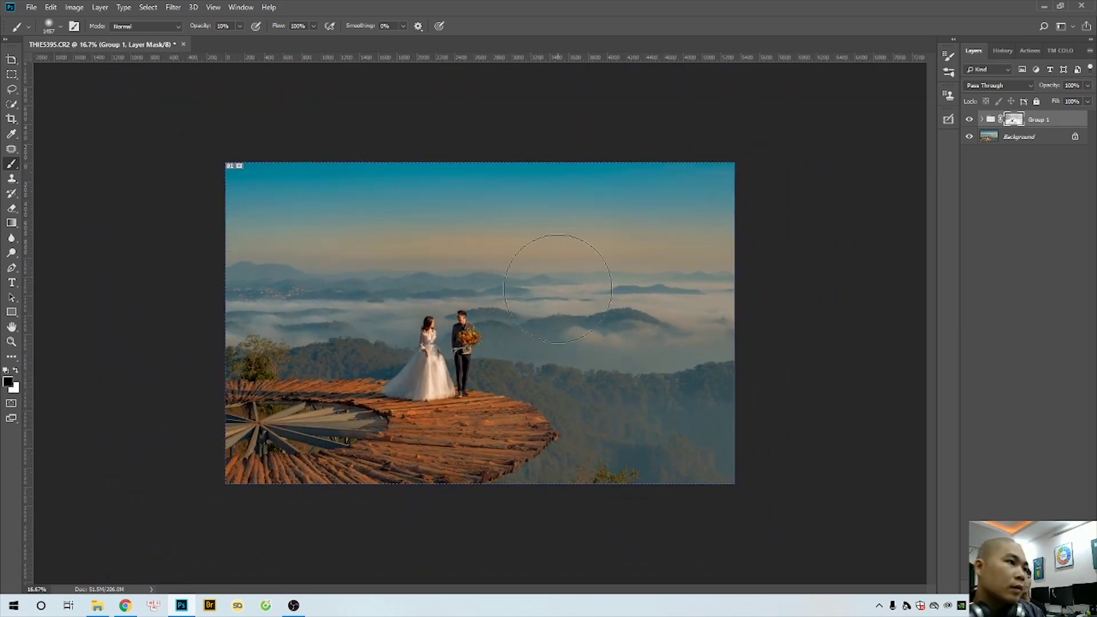
left_click(970, 119)
left_click(970, 119)
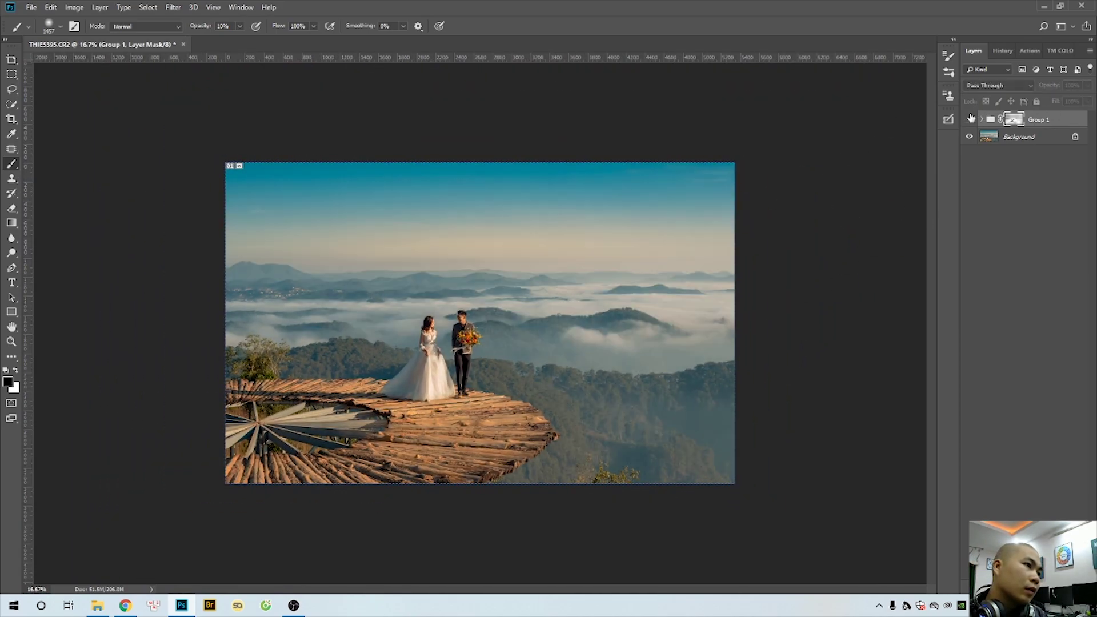
Step: Stamp the visible layers into a new layer and apply Shadows/Highlights at 35%
left_click(970, 118)
left_click(970, 119)
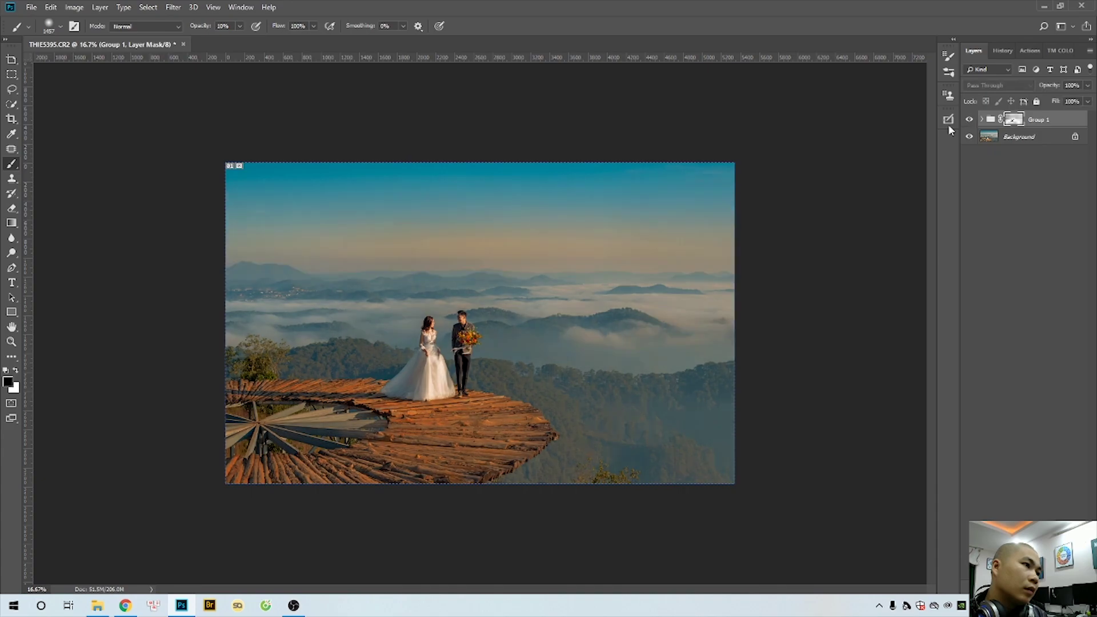
scroll(500, 301, "up", 1)
right_click(543, 313)
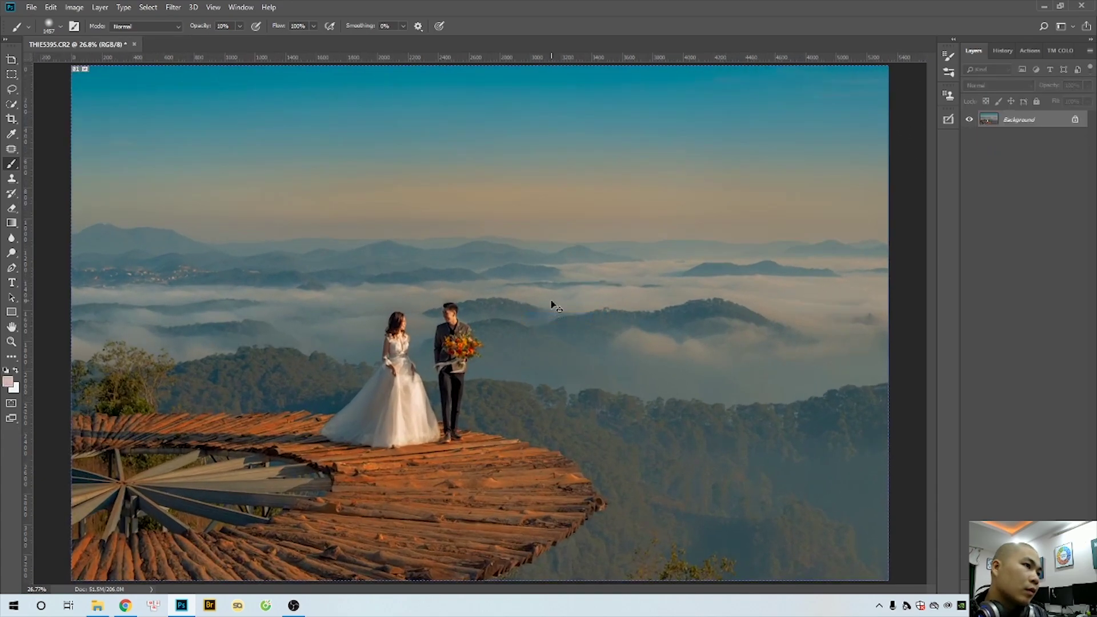
key("ctrl+j")
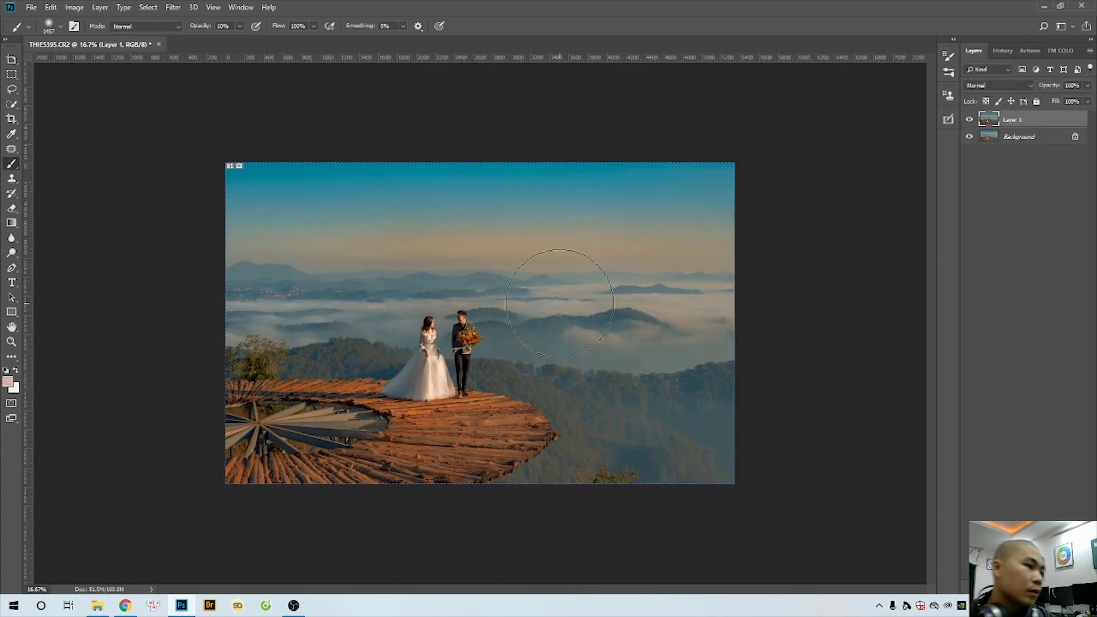
key("alt+i")
key("j")
key("w")
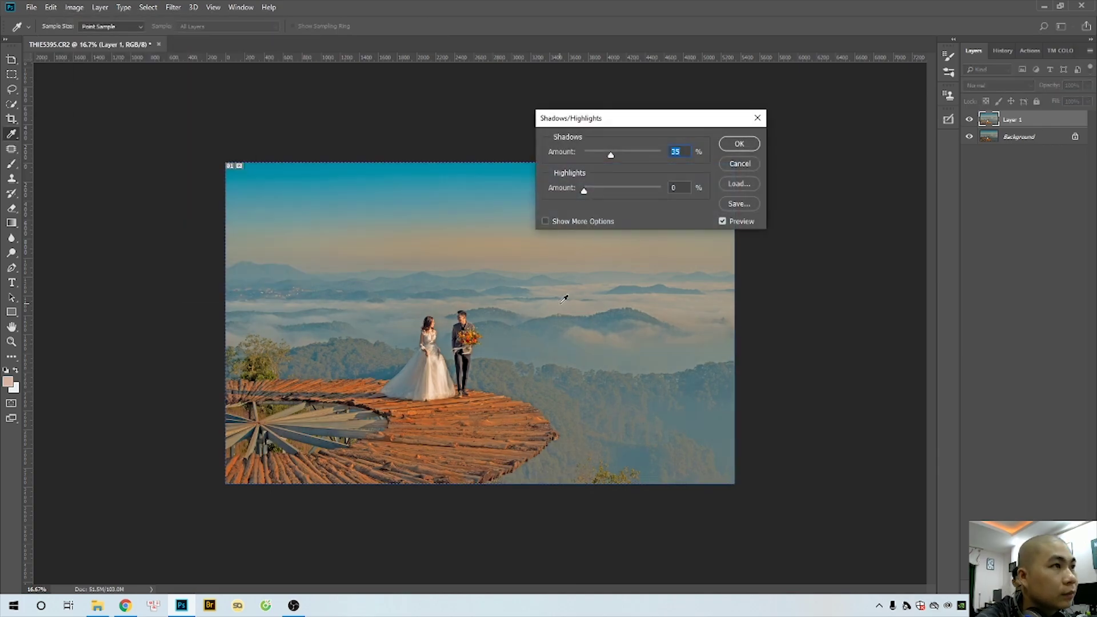
key("Return")
Step: Fade the Shadows/Highlights to 50% and merge the layer down into Background
key("h")
key("ctrl+shift+f")
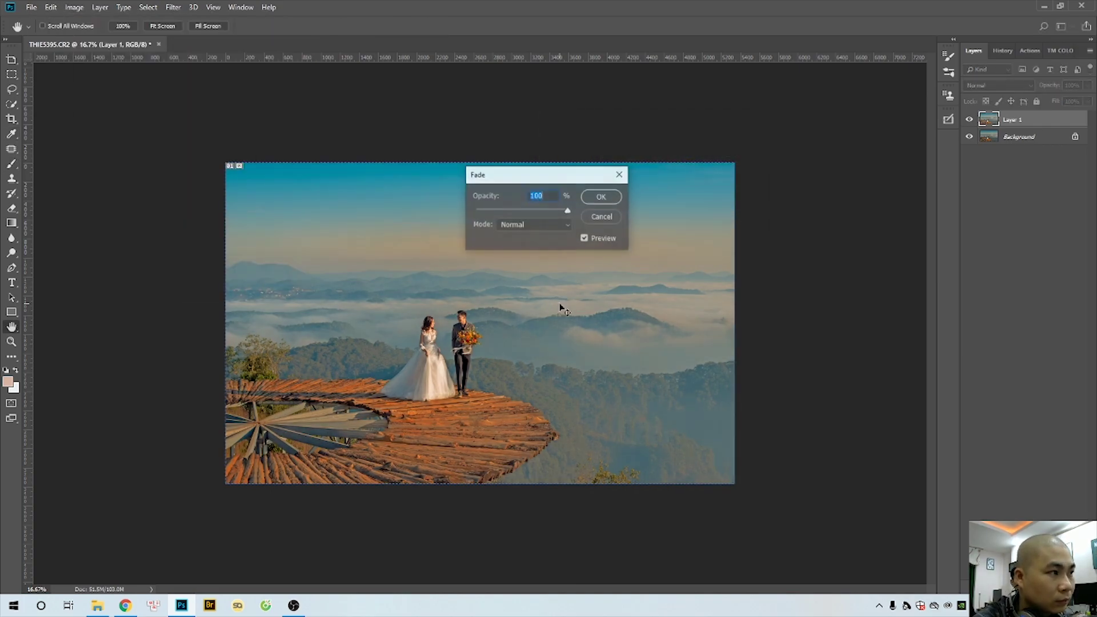
type("50")
key("Return")
key("b")
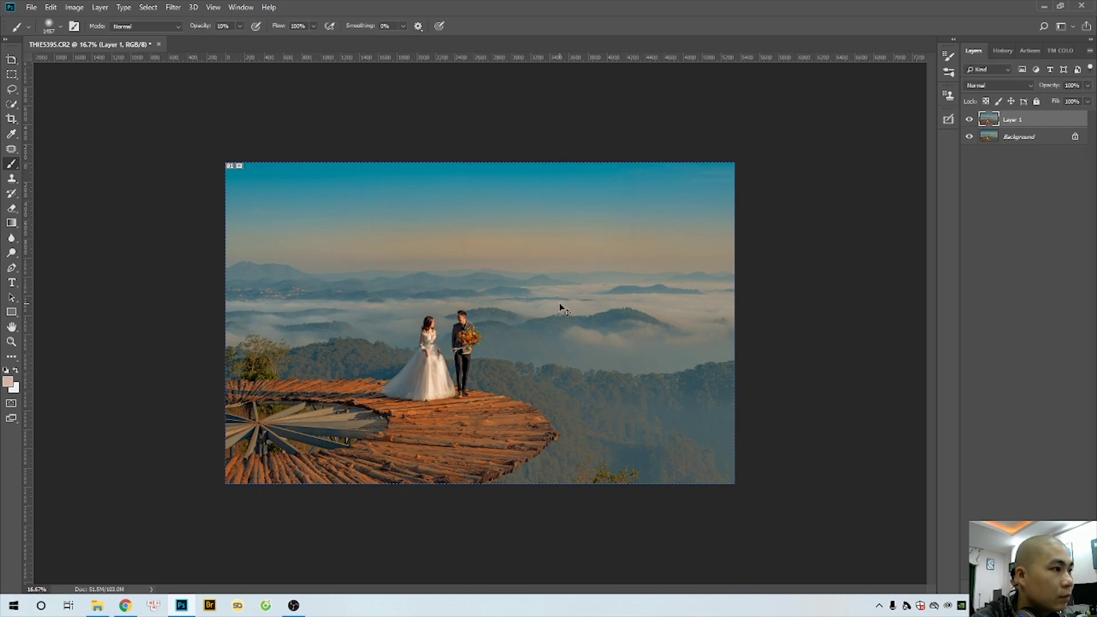
key("ctrl+e")
Step: Crop the image slightly tighter at the top-right corner and fit it in the window
key("c")
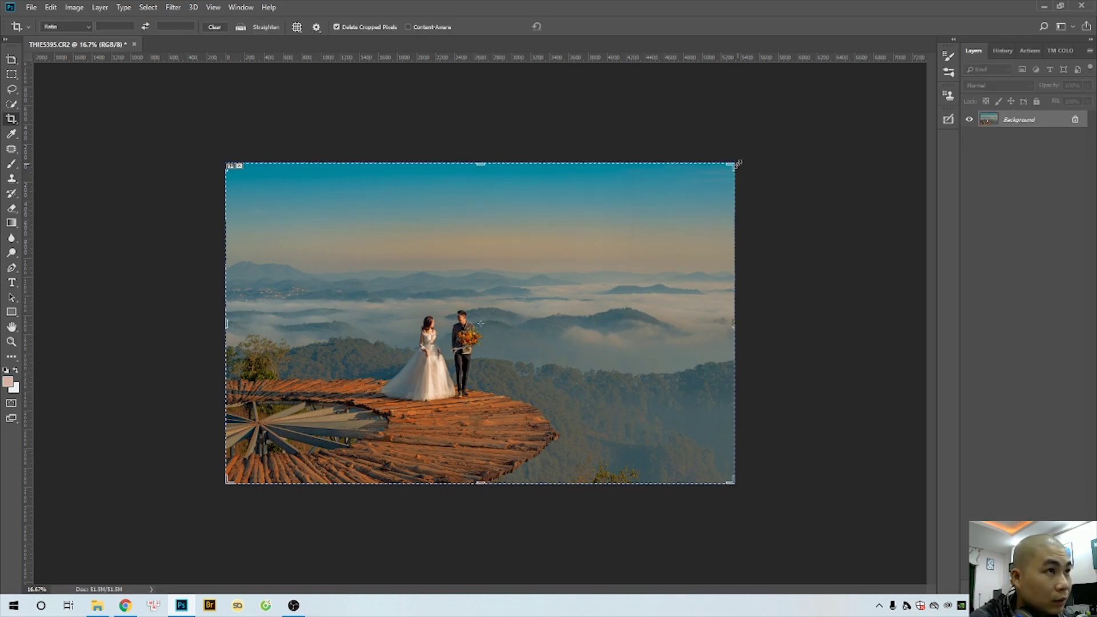
left_click_drag(738, 164, 735, 166)
key("Return")
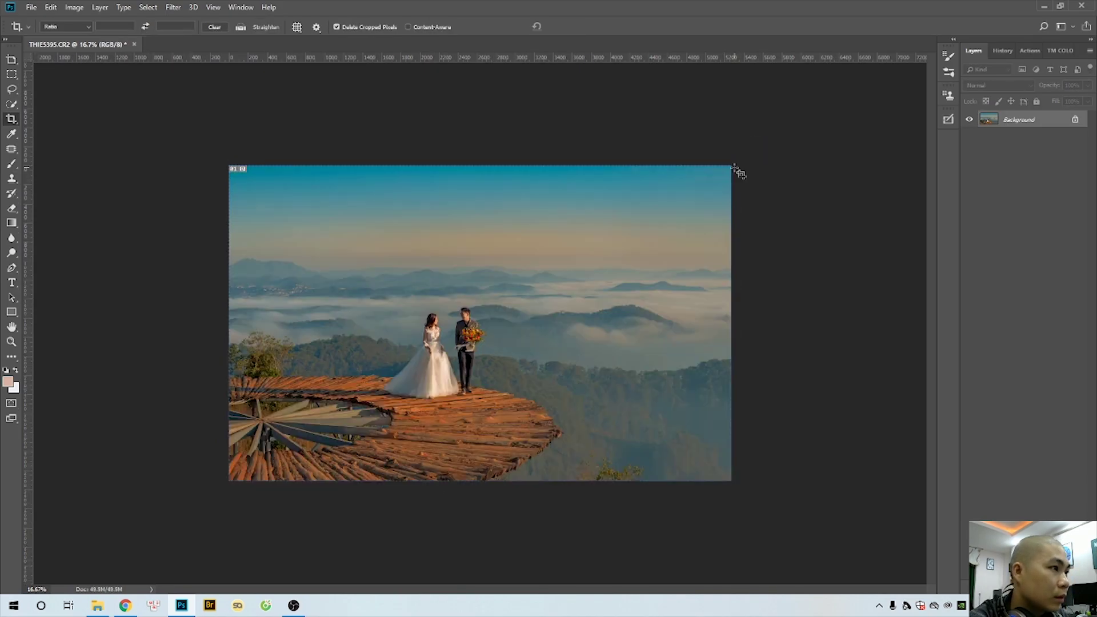
key("ctrl+0")
scroll(558, 320, "up", 3)
scroll(574, 330, "down", 5)
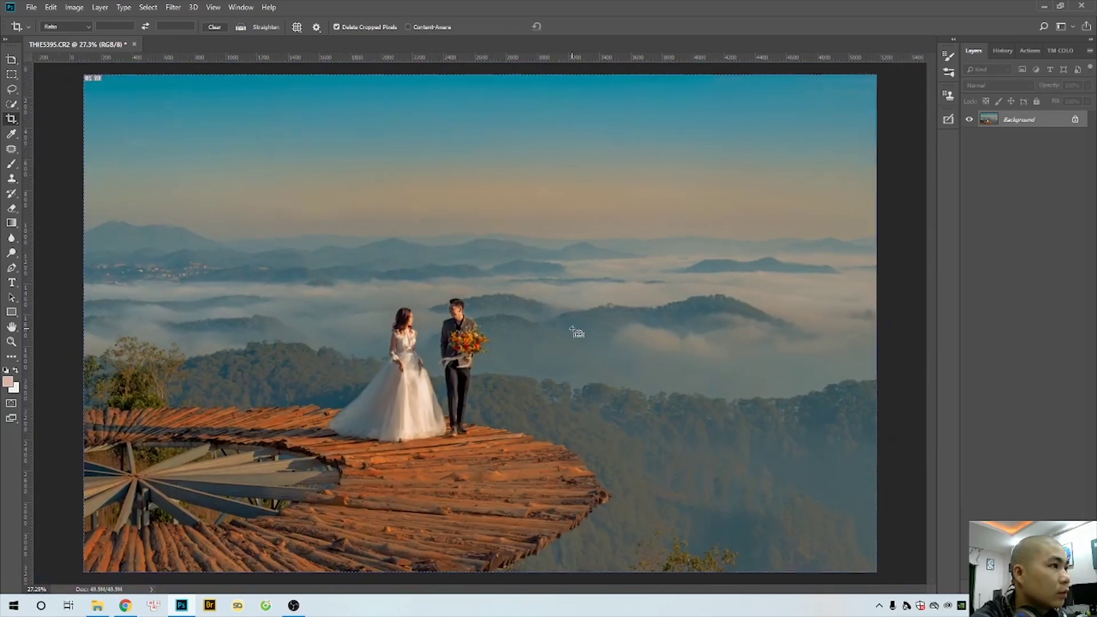
scroll(578, 329, "down", 2)
scroll(583, 328, "down", 1)
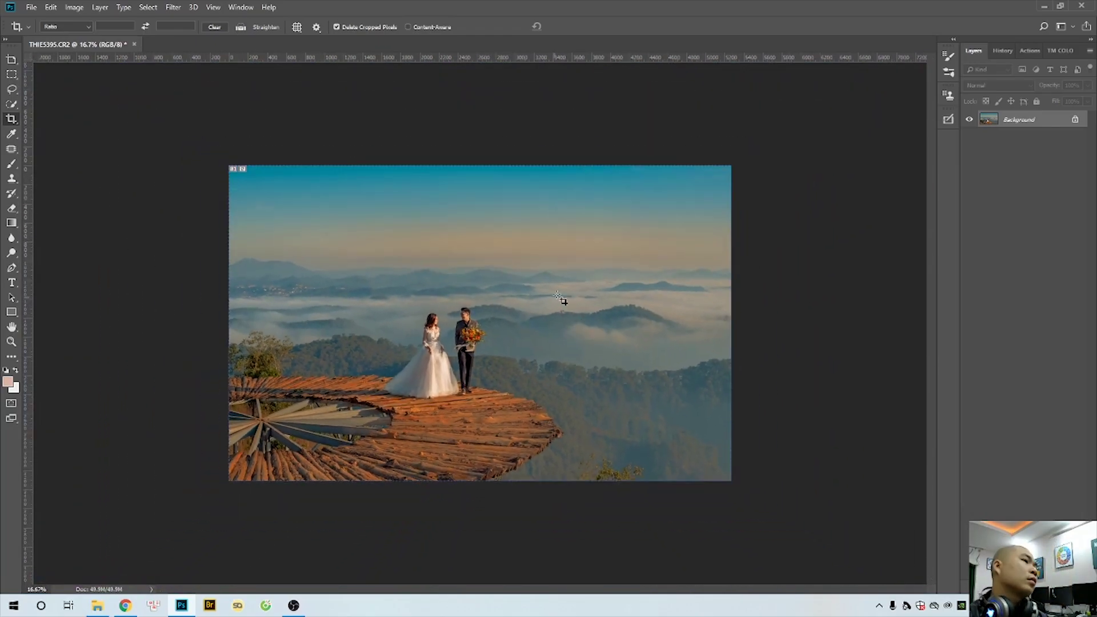
key("ctrl")
Step: Apply Color Efex Pro 4 Tonal Contrast: Highlights 3%, Midtones 31%, Shadows -13%, Saturation 10%
key("alt+t")
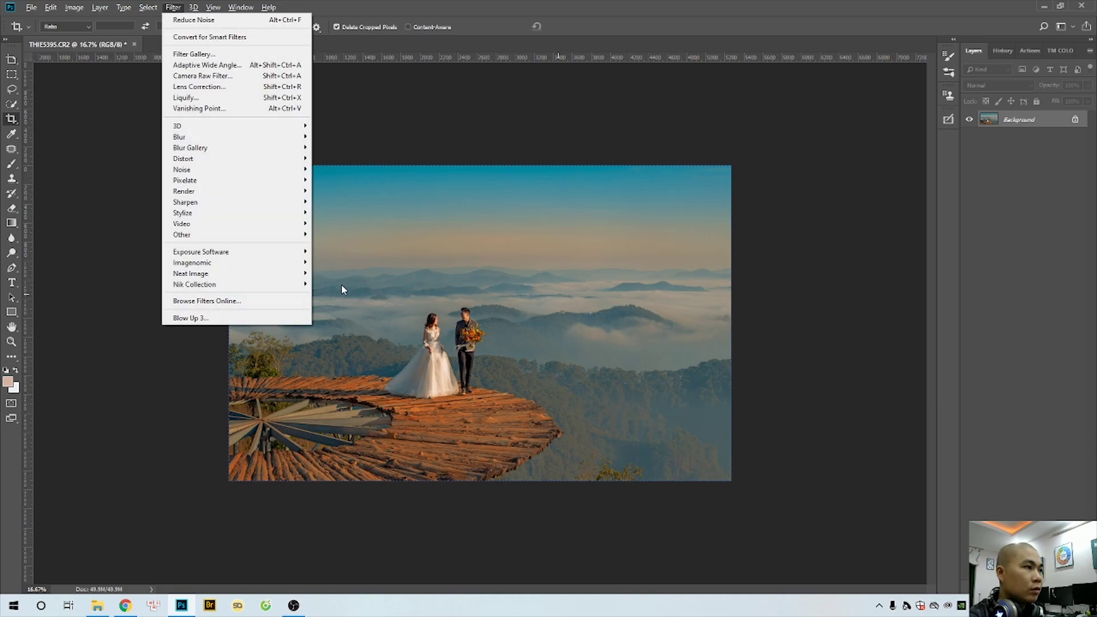
left_click(387, 295)
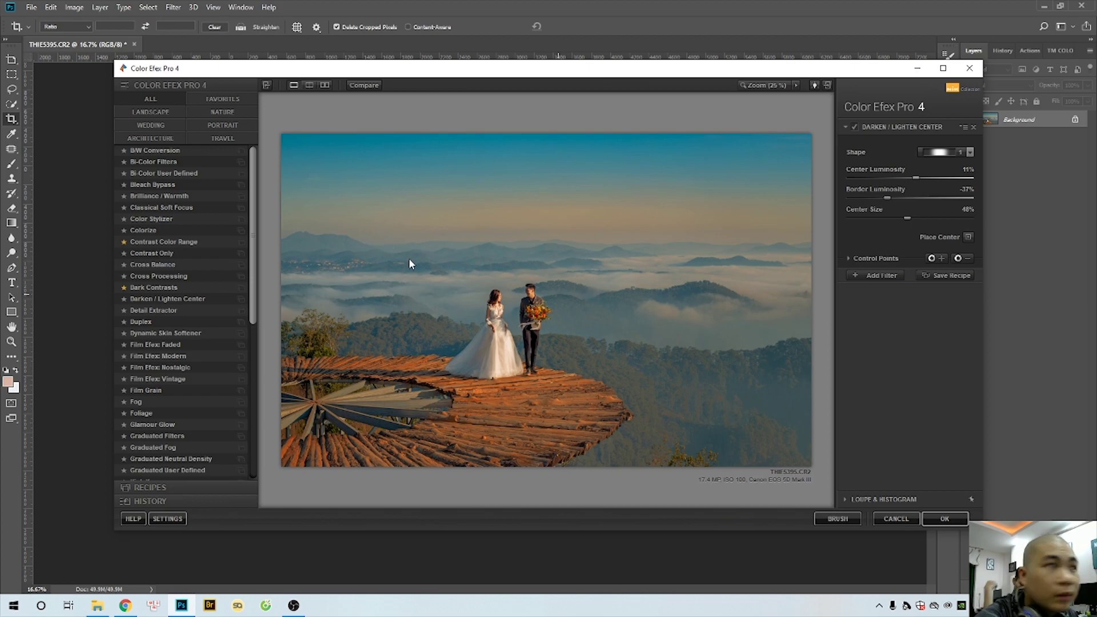
left_click_drag(253, 278, 259, 455)
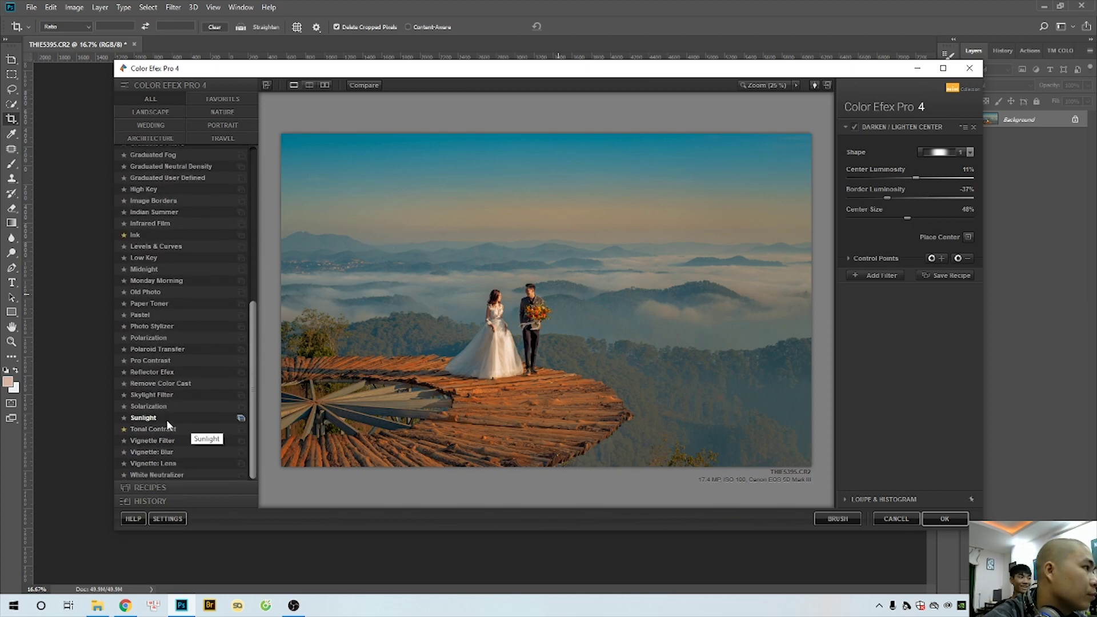
left_click(172, 429)
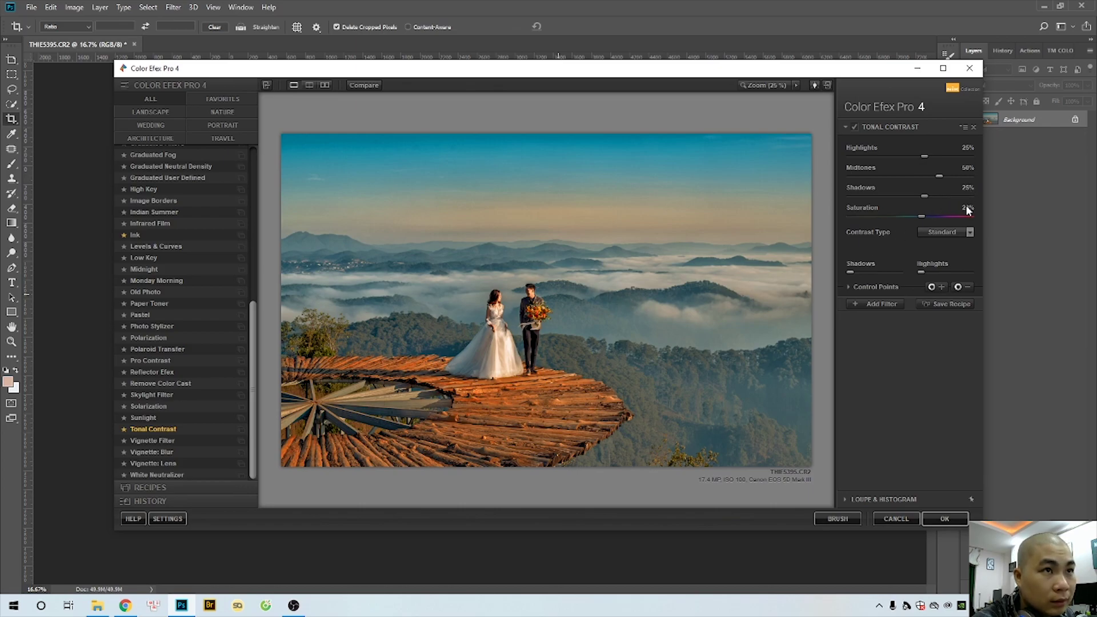
type("10")
key("Return")
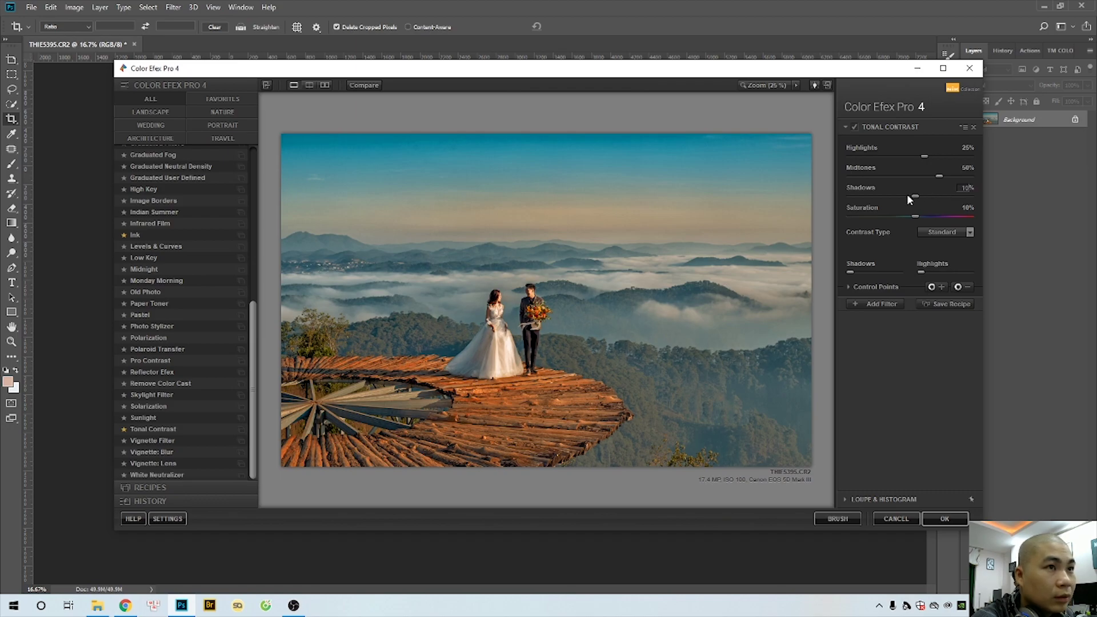
mouse_move(915, 196)
left_mouse_down()
mouse_move(902, 195)
mouse_move(928, 176)
mouse_move(901, 163)
left_mouse_up()
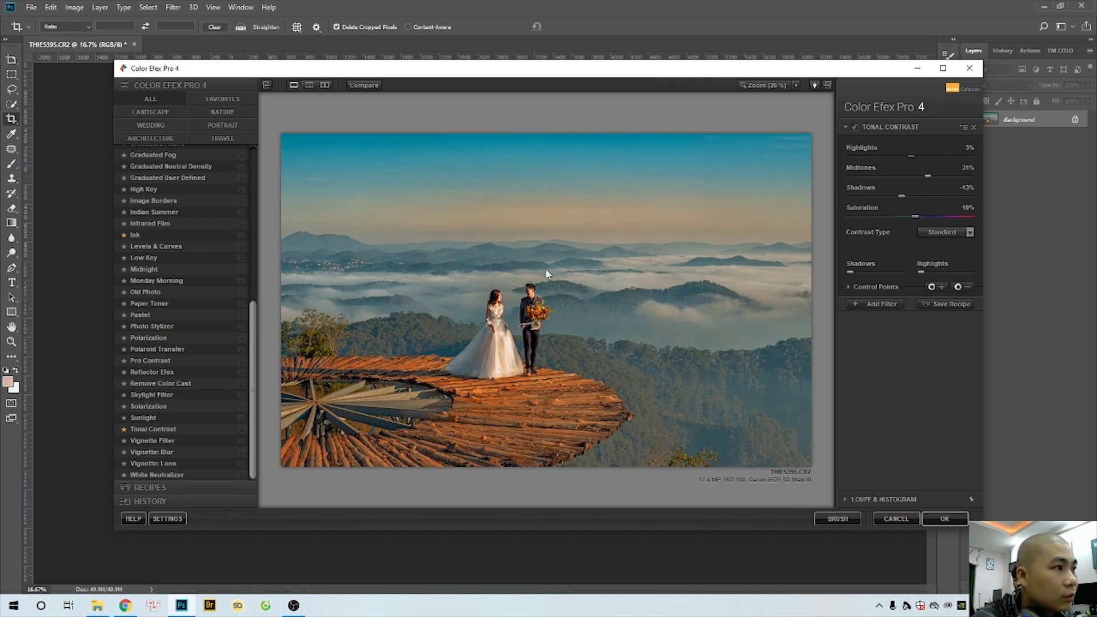
left_click(932, 510)
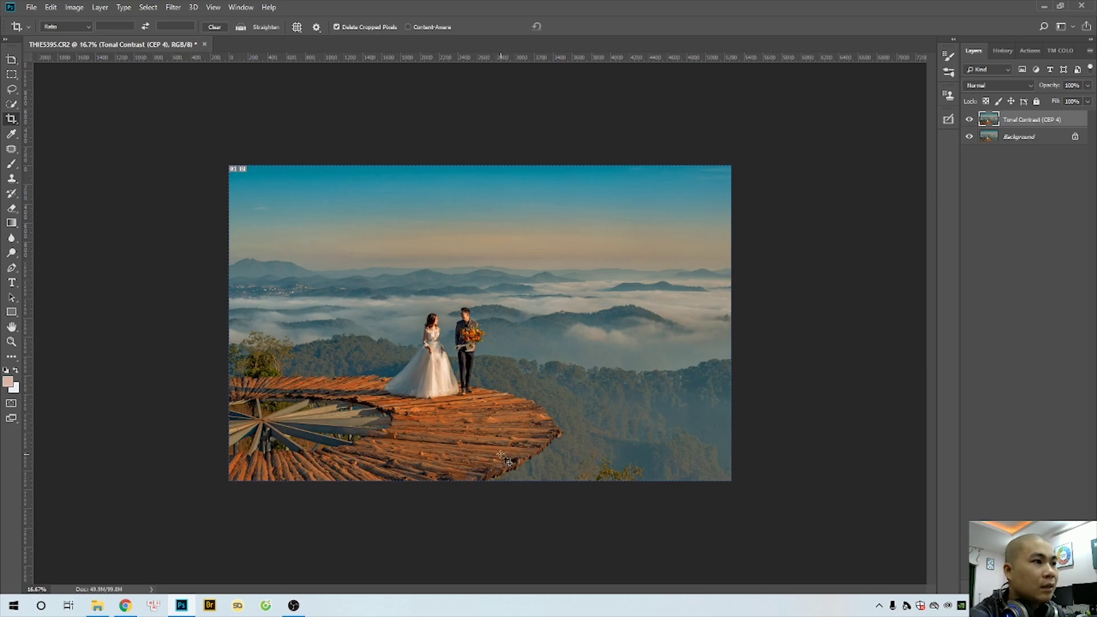
Step: Fit the photo on screen and try the Tonal Contrast layer at half opacity before restoring 100%
scroll(439, 365, "up", 3)
right_click(541, 348)
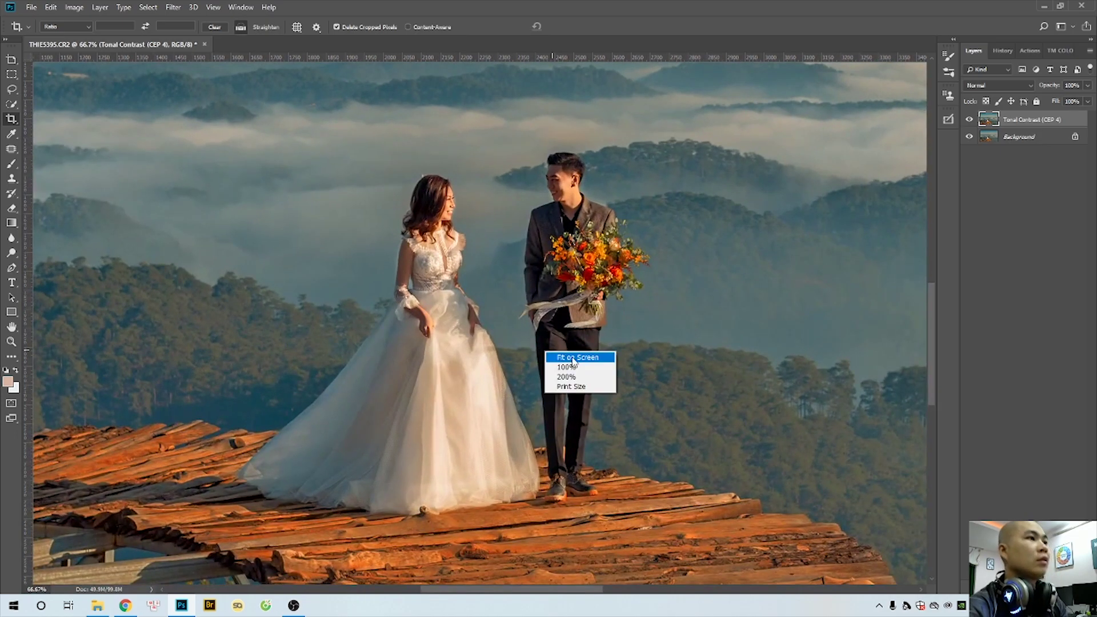
left_click(578, 357)
scroll(806, 340, "down", 1)
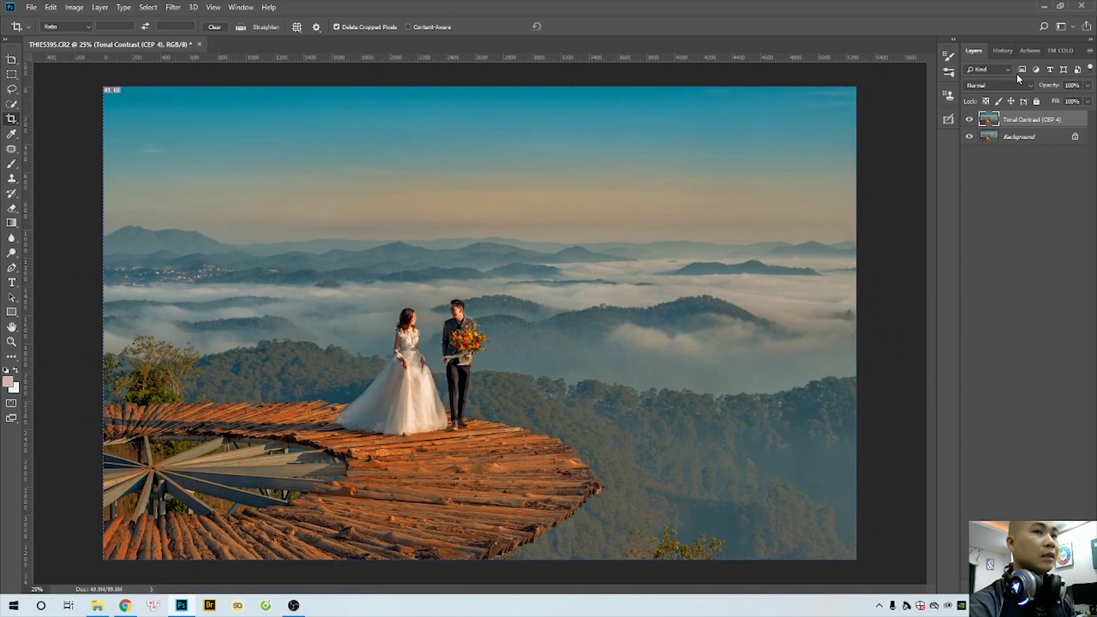
left_click(1089, 86)
left_click_drag(1071, 101, 1063, 101)
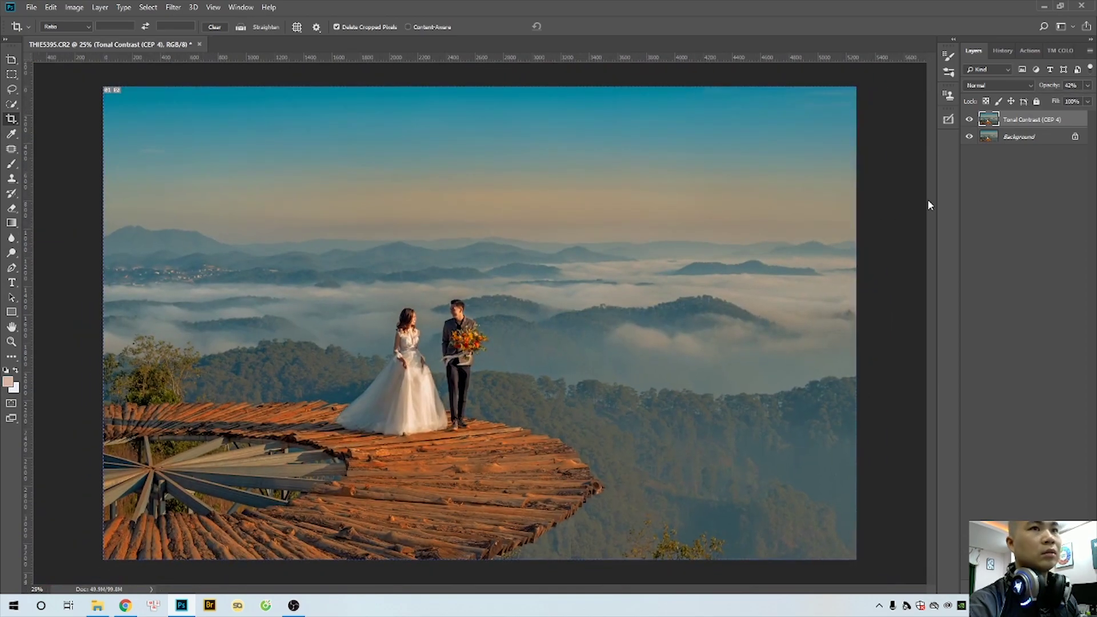
left_click(1088, 86)
left_click_drag(1061, 98, 1089, 99)
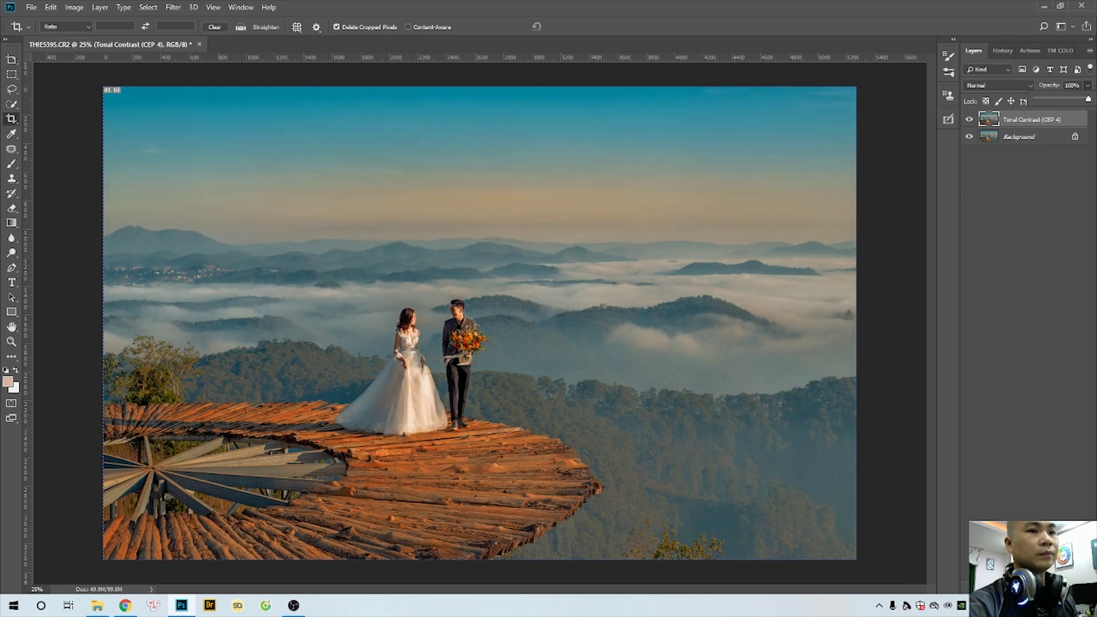
Step: Give the Tonal Contrast layer a black mask and set a white 202 px brush at 100% opacity
key("d")
scroll(407, 335, "up", 3)
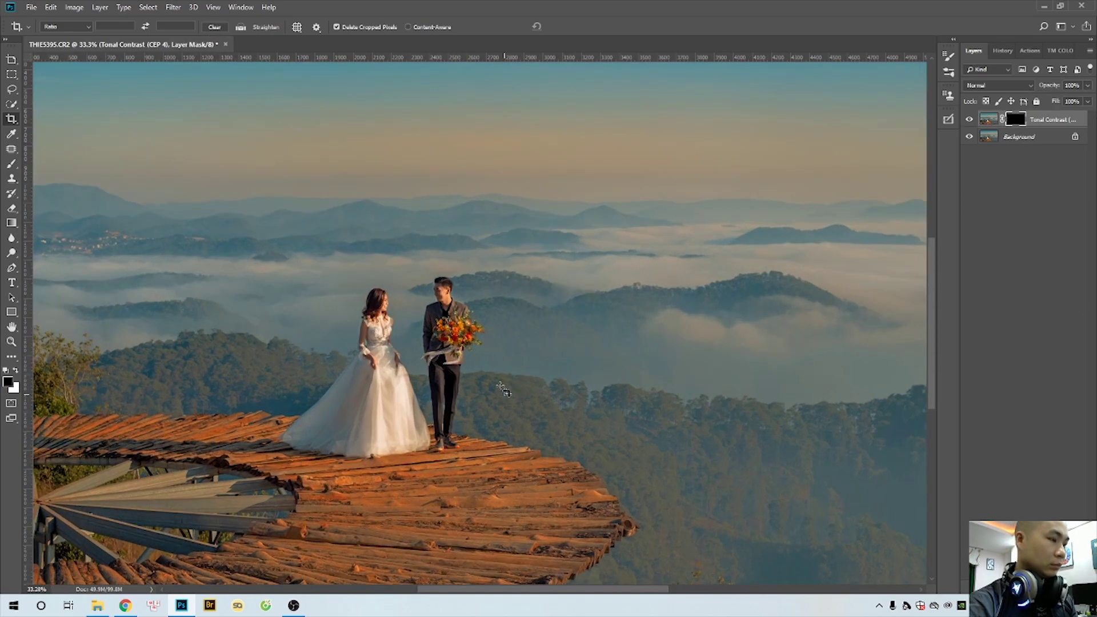
key("b")
right_click(407, 335)
left_click_drag(526, 364, 485, 364)
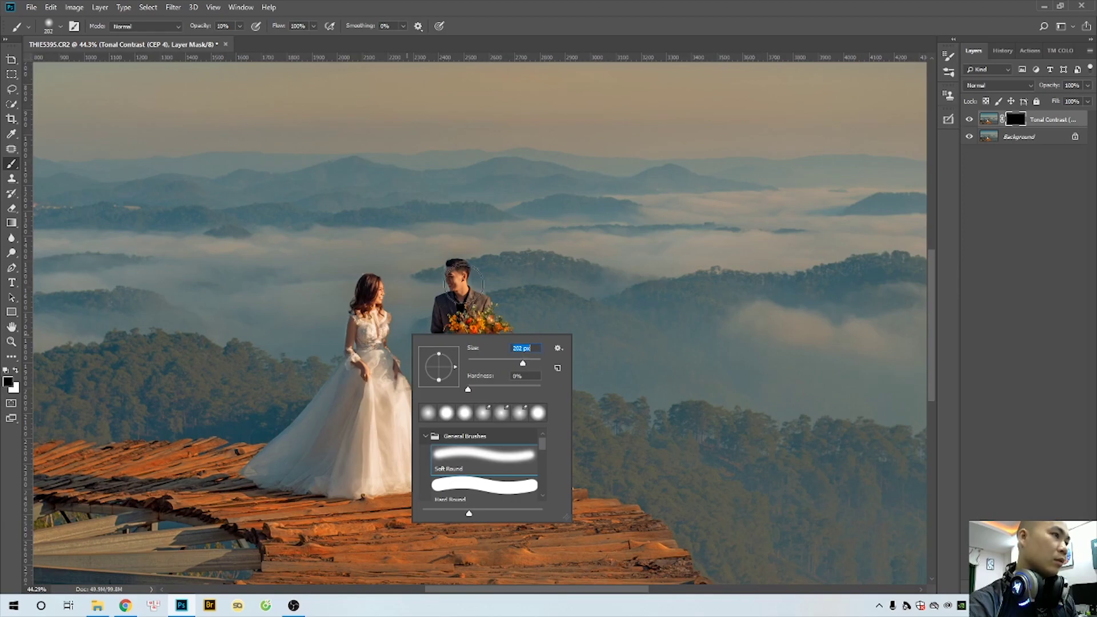
key("Return")
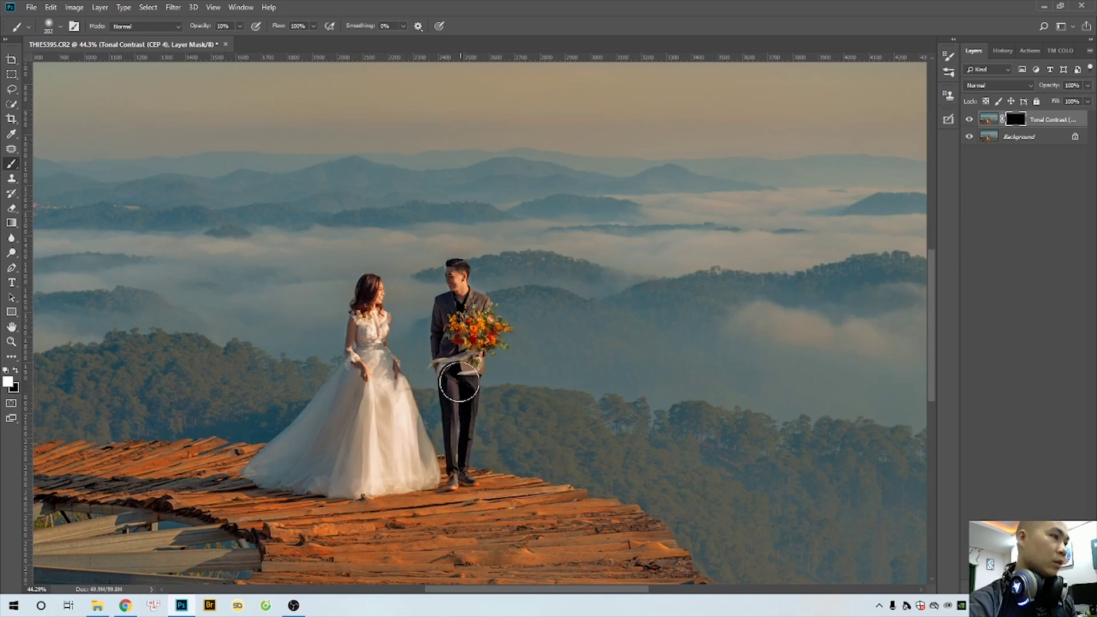
key("x")
key("0")
Step: Paint the Tonal Contrast effect back in over the groom and the bride's dress
left_click_drag(463, 280, 464, 452)
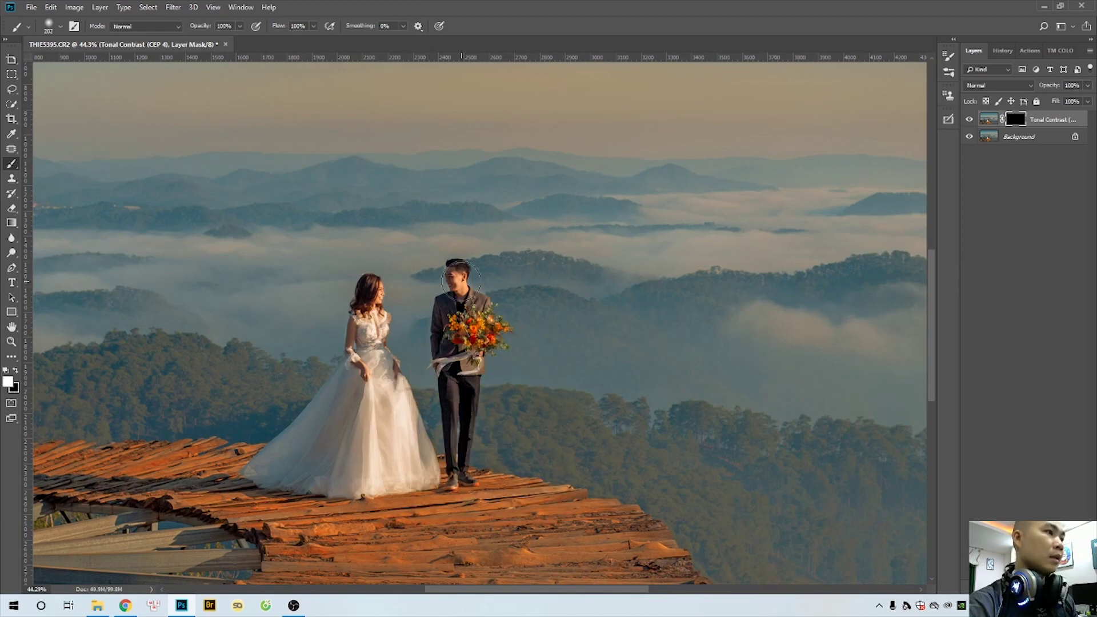
mouse_move(397, 457)
left_mouse_down()
mouse_move(340, 470)
mouse_move(373, 379)
left_mouse_up()
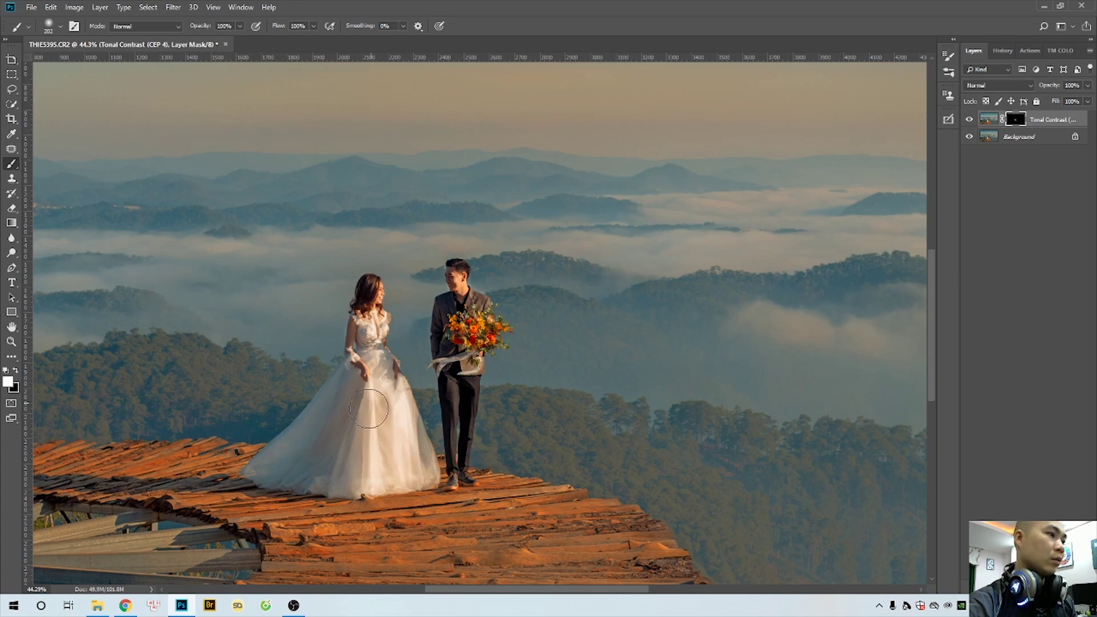
scroll(375, 291, "down", 3)
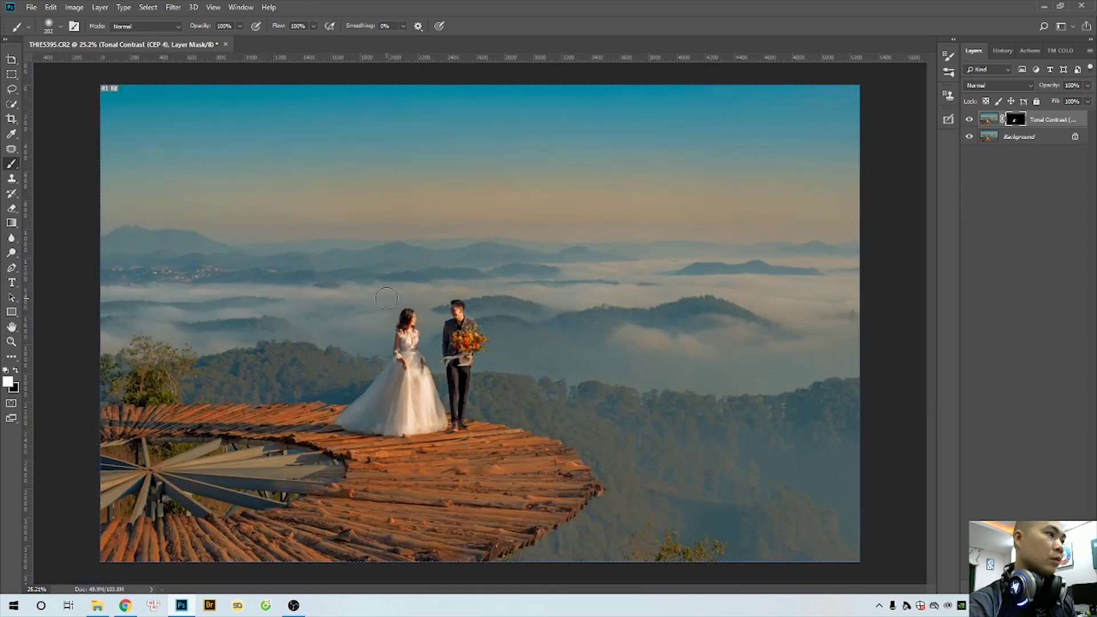
right_click(402, 318)
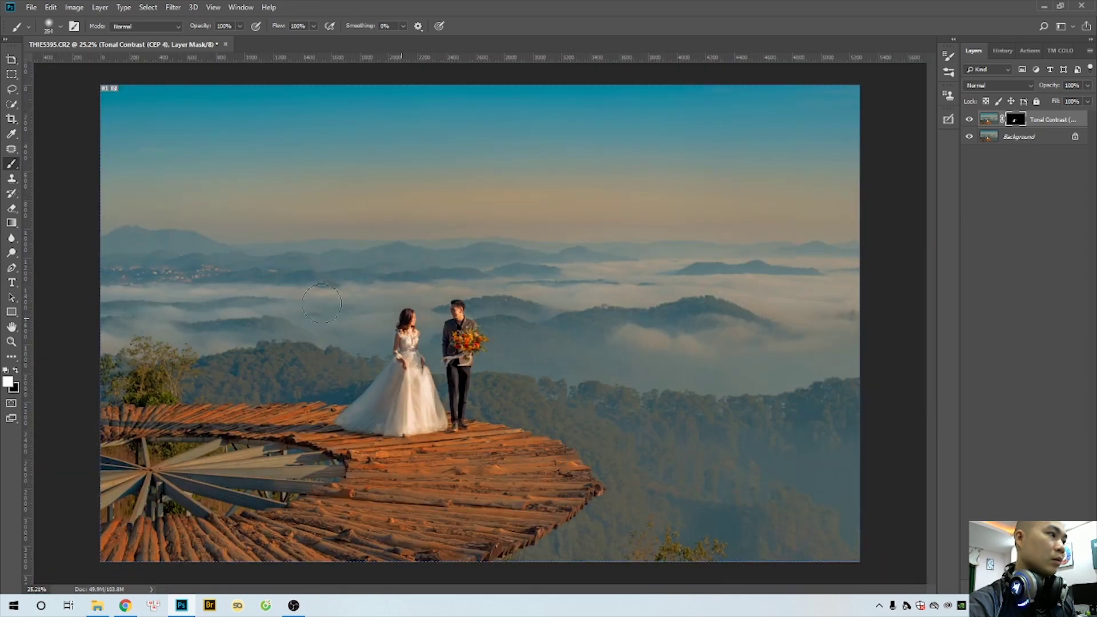
key("Return")
scroll(479, 327, "down", 1)
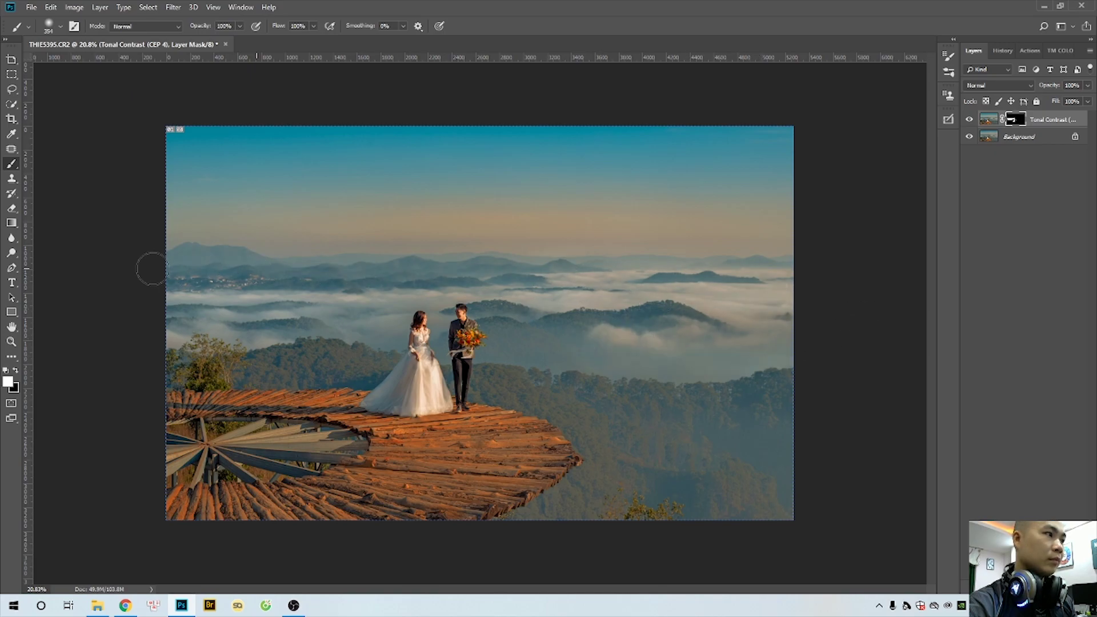
Step: Lower the brush to 50% opacity and fit the whole photo on screen
key("5")
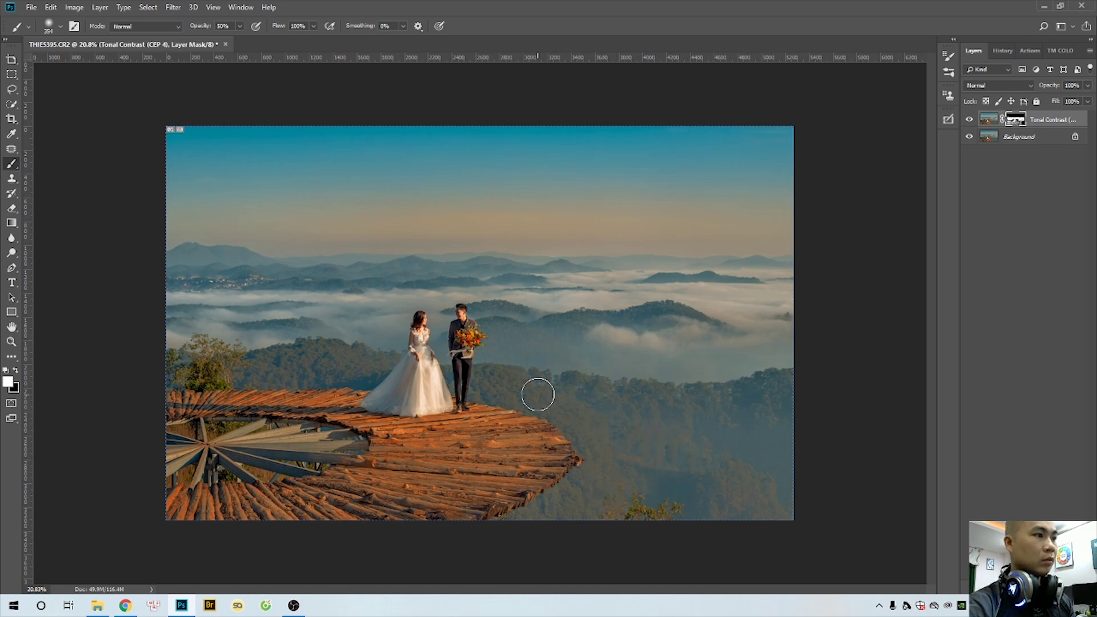
scroll(457, 380, "up", 5)
right_click(550, 378)
left_click(571, 384)
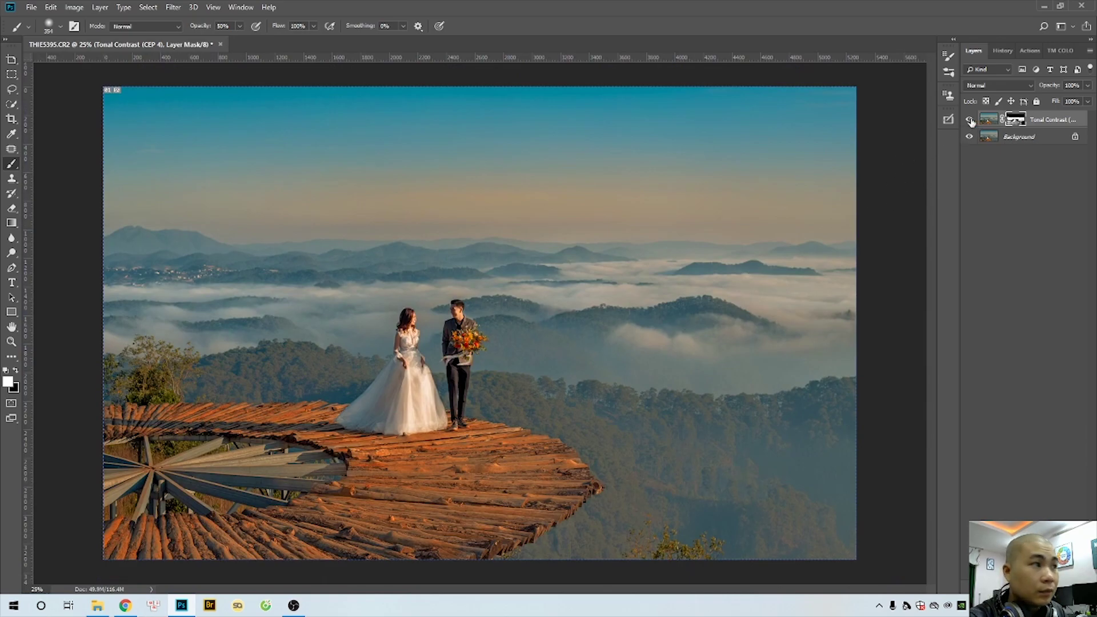
scroll(462, 343, "up", 2)
scroll(457, 365, "up", 1)
scroll(458, 365, "up", 2)
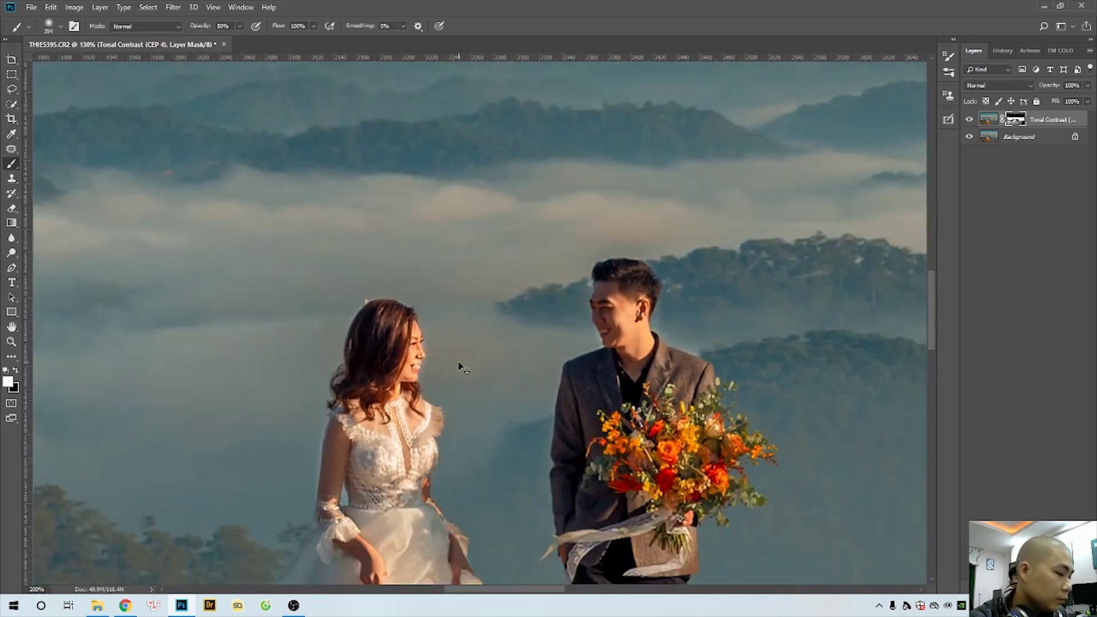
scroll(459, 366, "down", 1)
key("v")
scroll(459, 366, "down", 2)
Step: Merge the Tonal Contrast layer into Background, duplicate it and open Camera Raw Filter
scroll(460, 367, "down", 1)
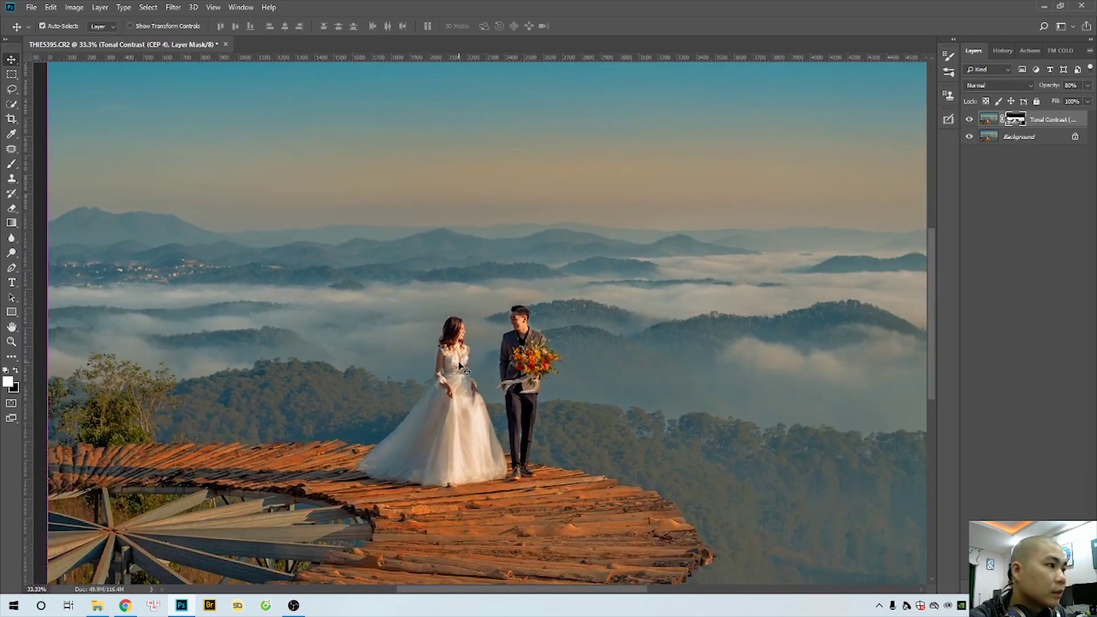
key("ctrl+e")
scroll(466, 371, "down", 1)
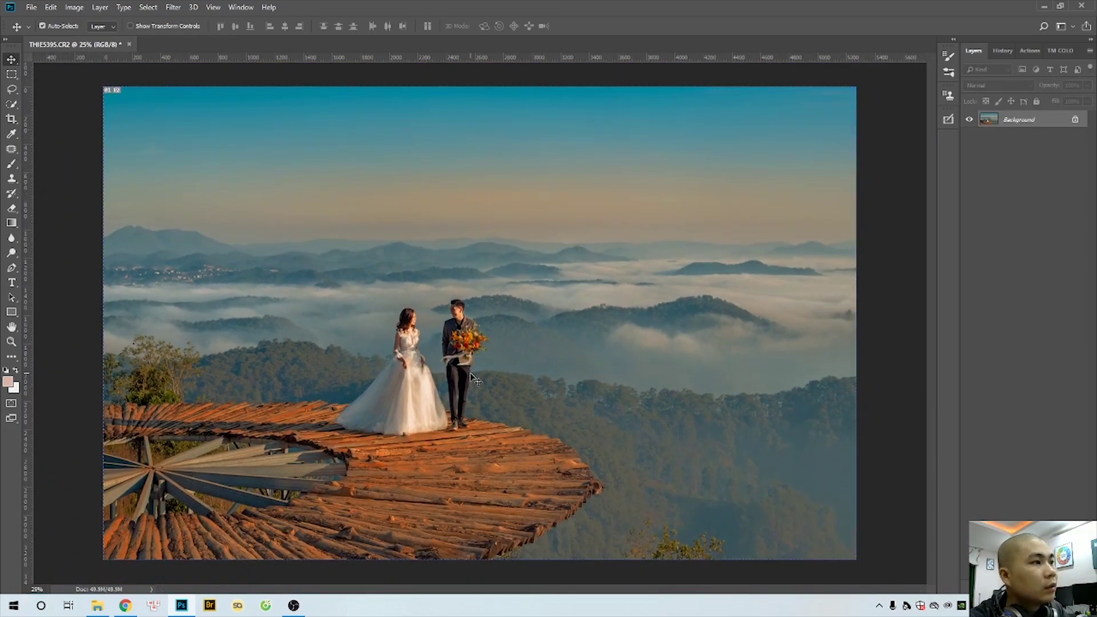
scroll(475, 379, "down", 1)
scroll(480, 378, "up", 1)
scroll(483, 378, "down", 1)
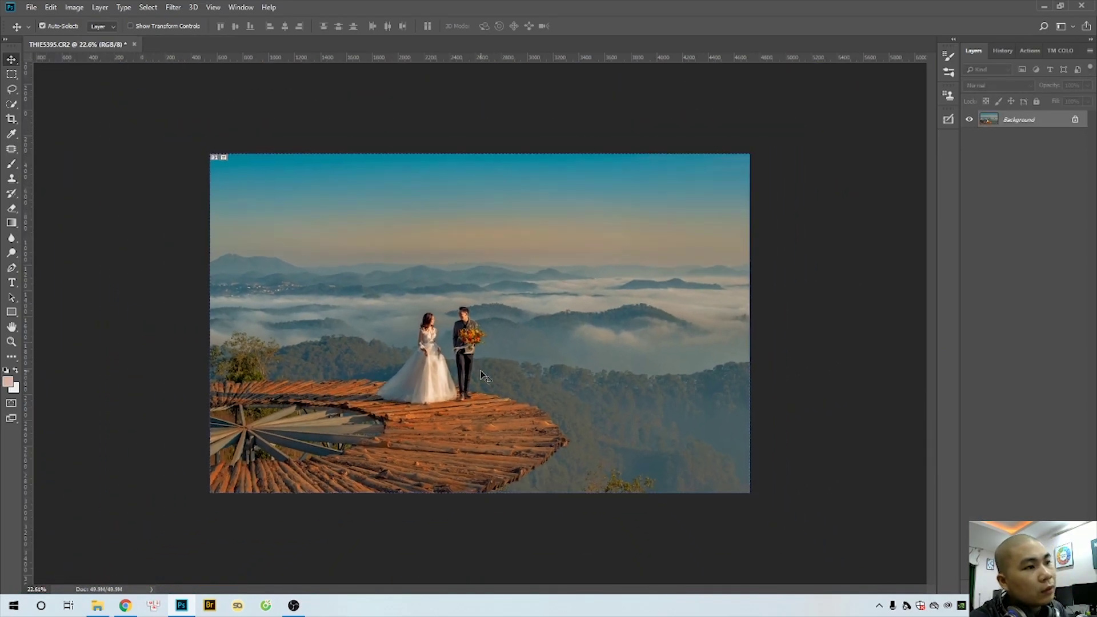
scroll(486, 371, "down", 1)
key("ctrl+j")
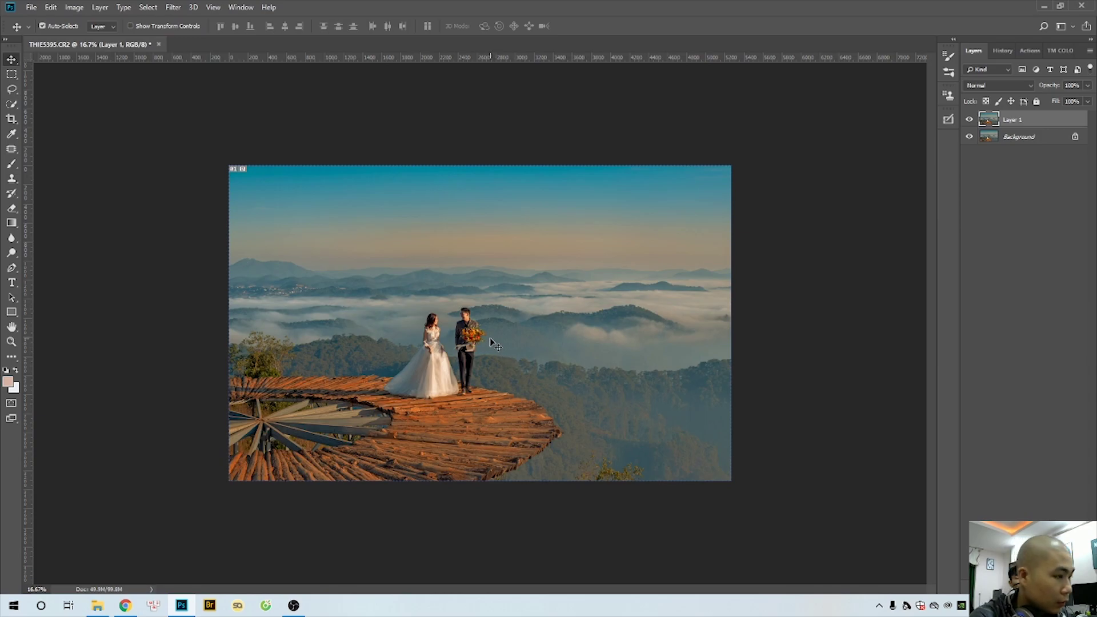
key("ctrl+shift+a")
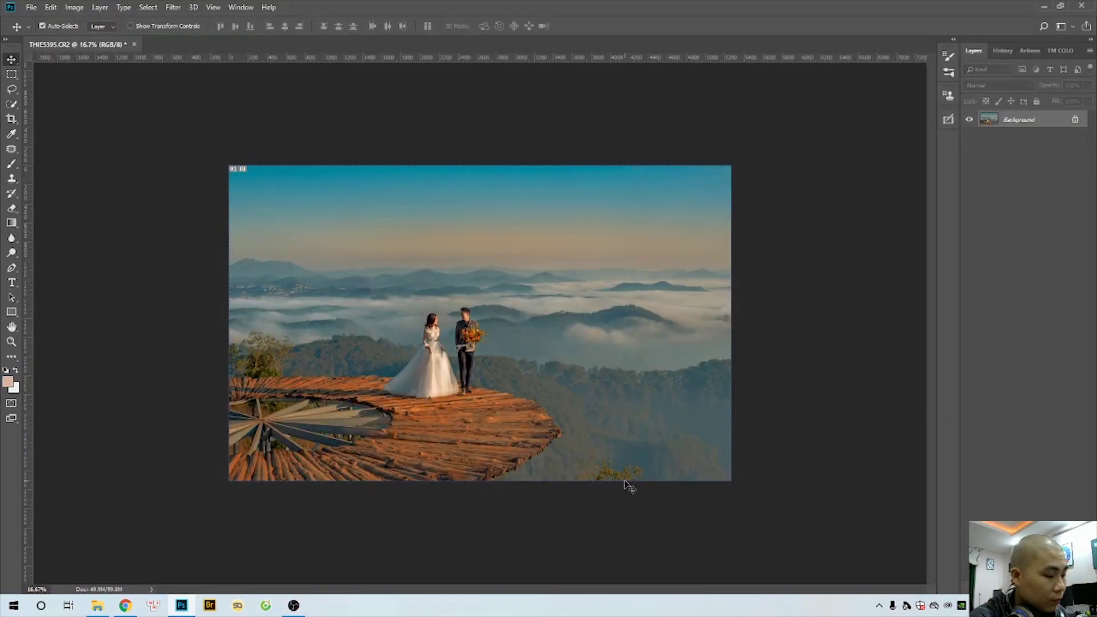
Step: Apply Selective Color to Blacks with Cyan +8 and slightly less Yellow
key("alt+i")
key("a")
key("s")
left_click(986, 287)
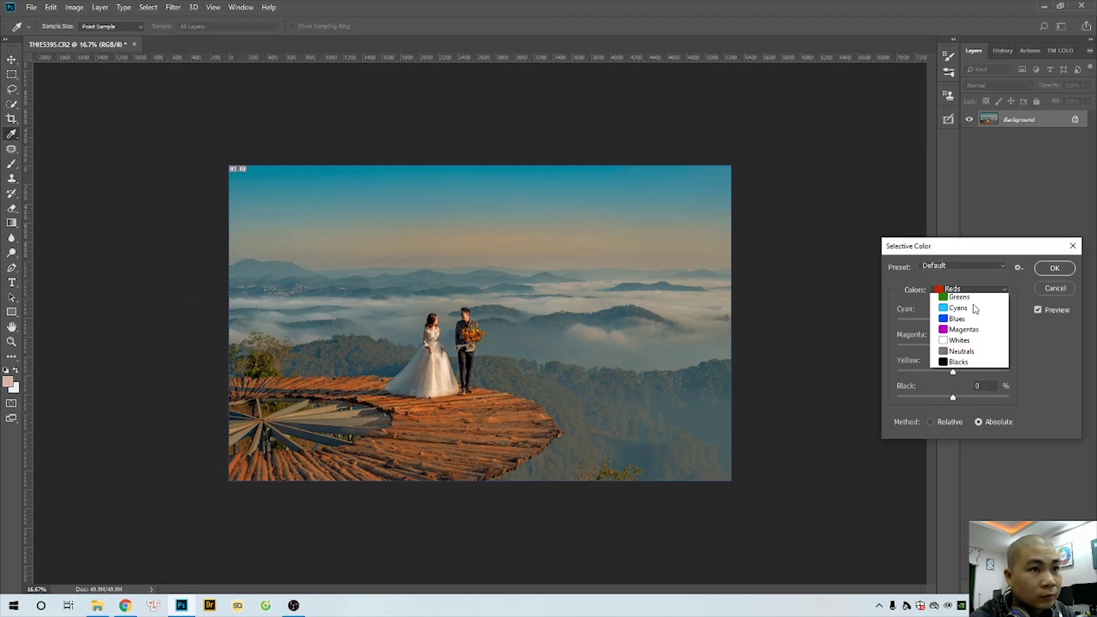
left_click(960, 384)
left_click_drag(953, 320, 958, 322)
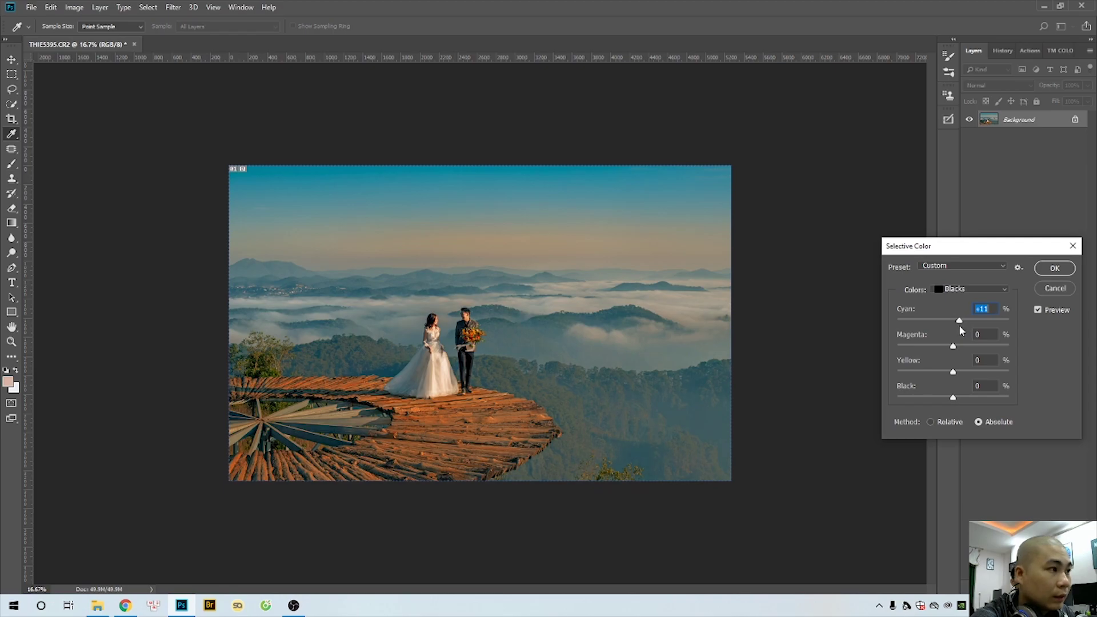
left_click_drag(954, 372, 952, 373)
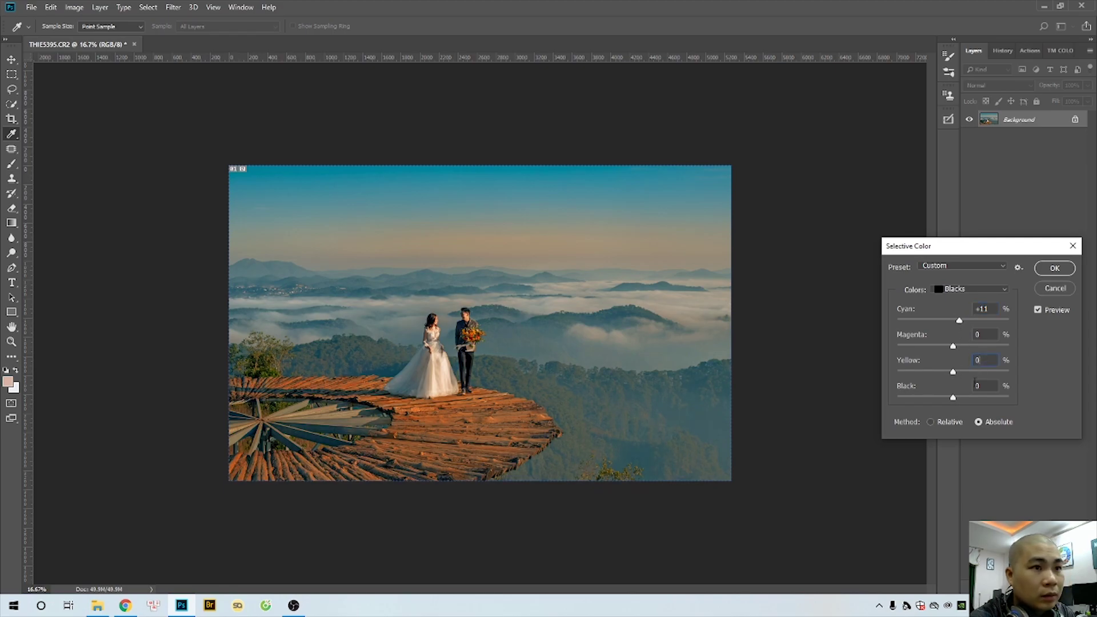
left_click(1055, 268)
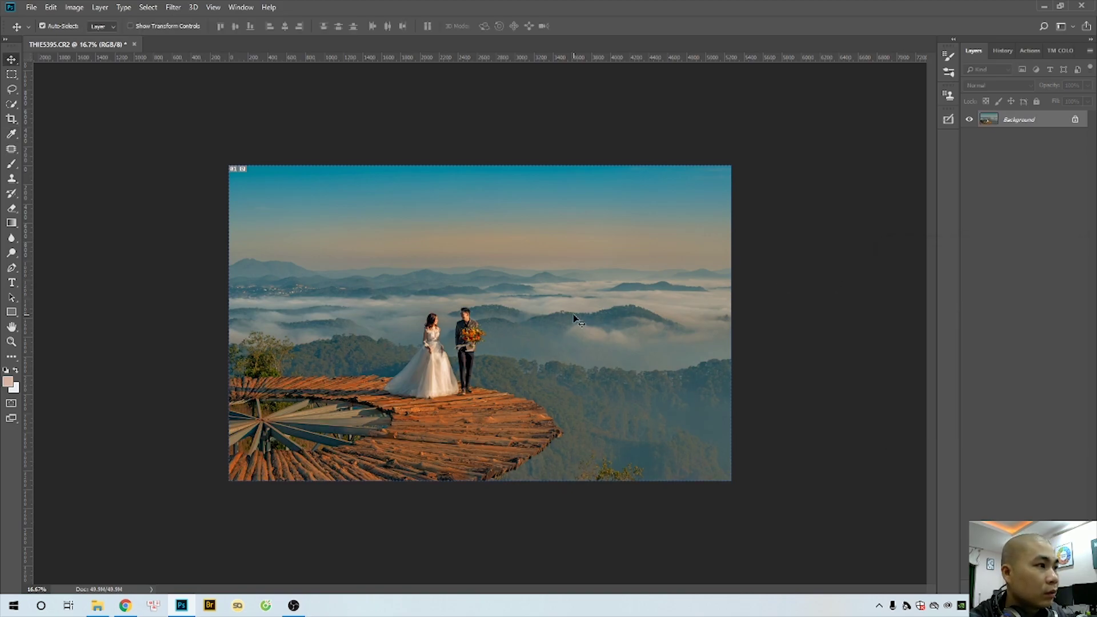
Step: Save the photo as THIE5395.jpg at maximum JPEG quality
key("ctrl+shift+f")
key("Return")
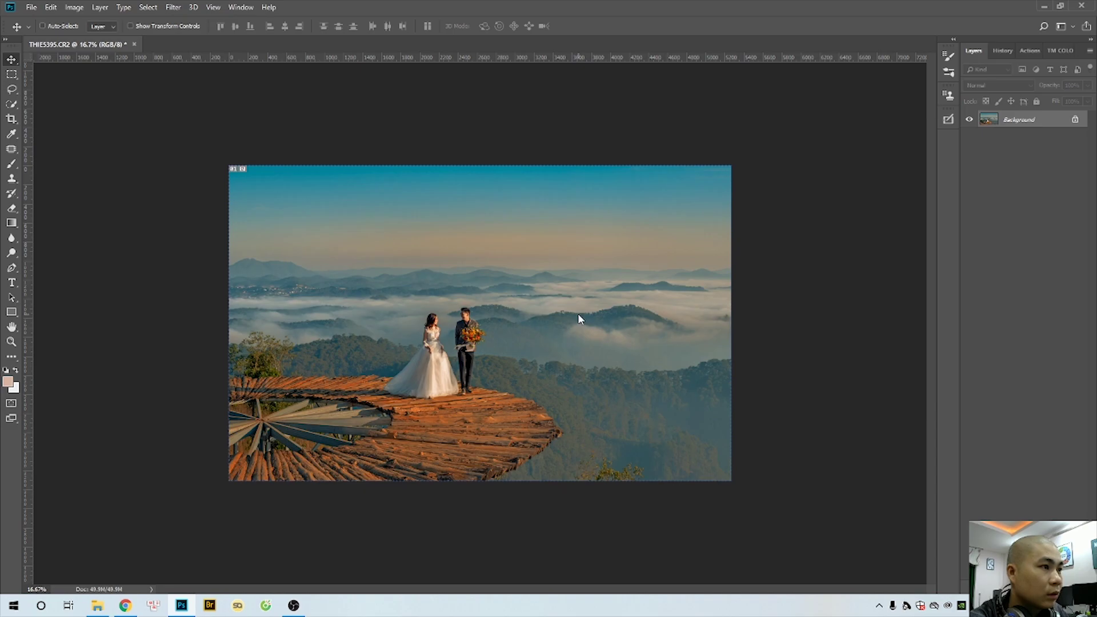
key("ctrl+shift+s")
key("Return")
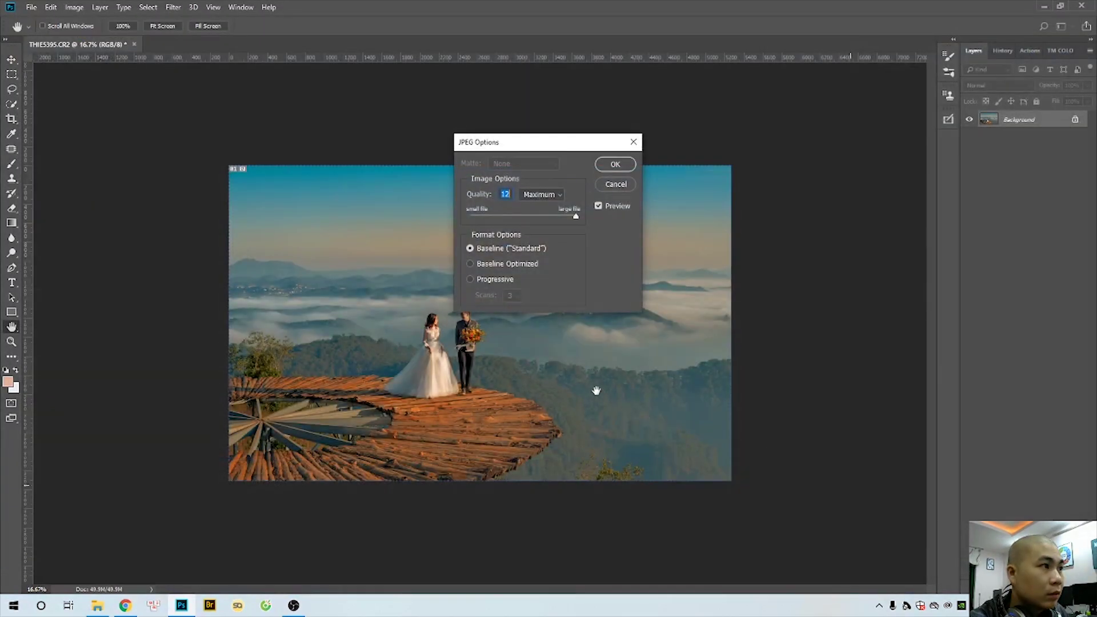
key("Return")
Step: Duplicate the layer and sharpen it with Unsharp Mask at 70% amount, 1.0 px radius
key("ctrl+j")
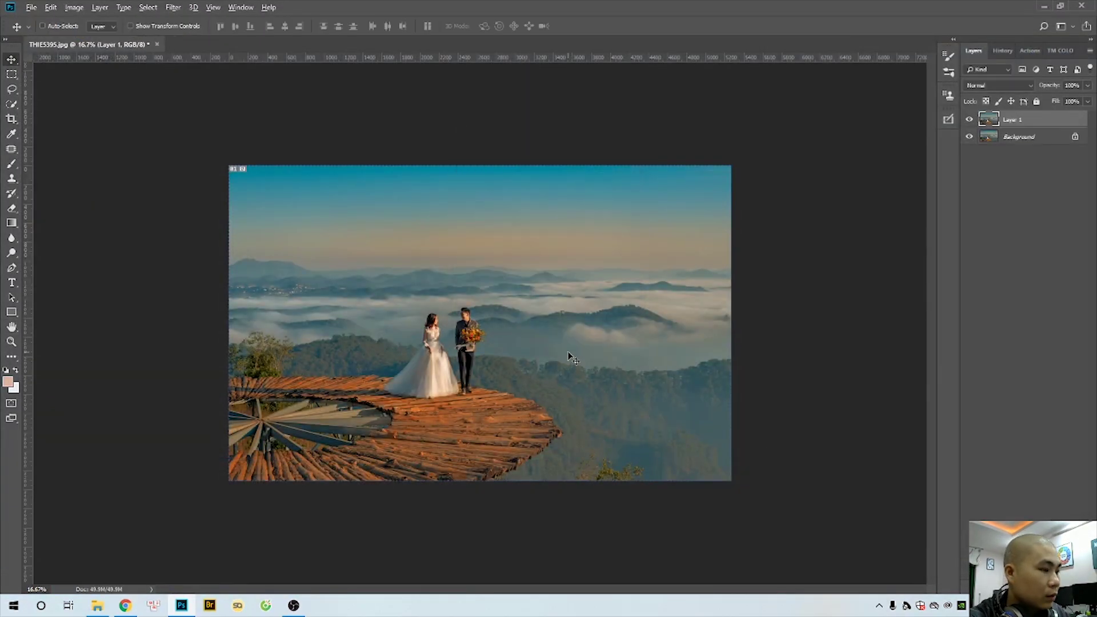
key("alt+t")
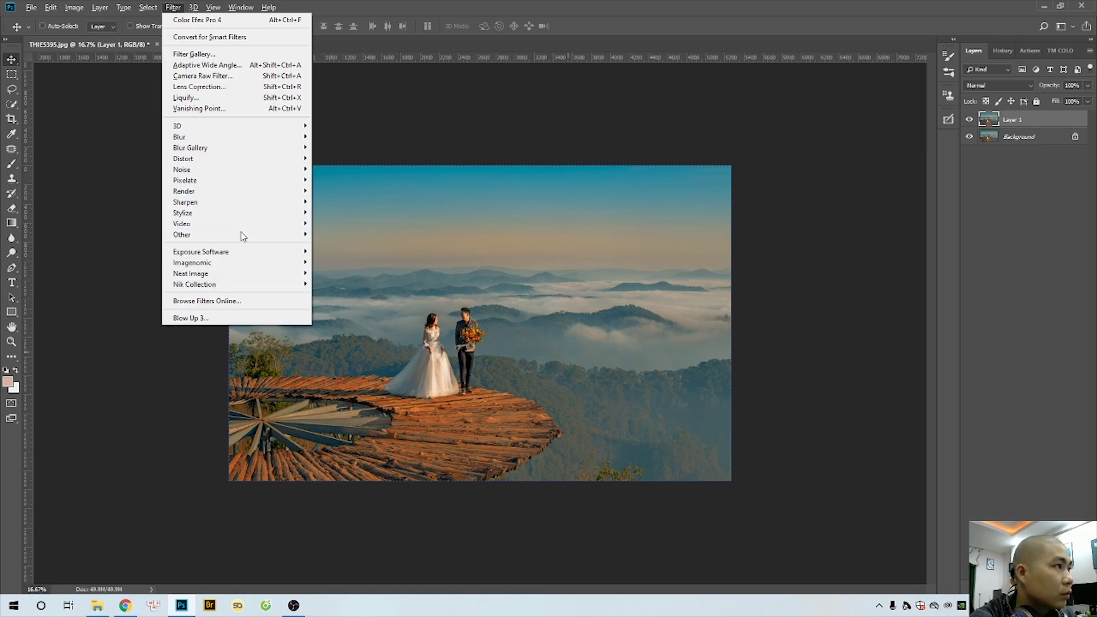
mouse_move(222, 203)
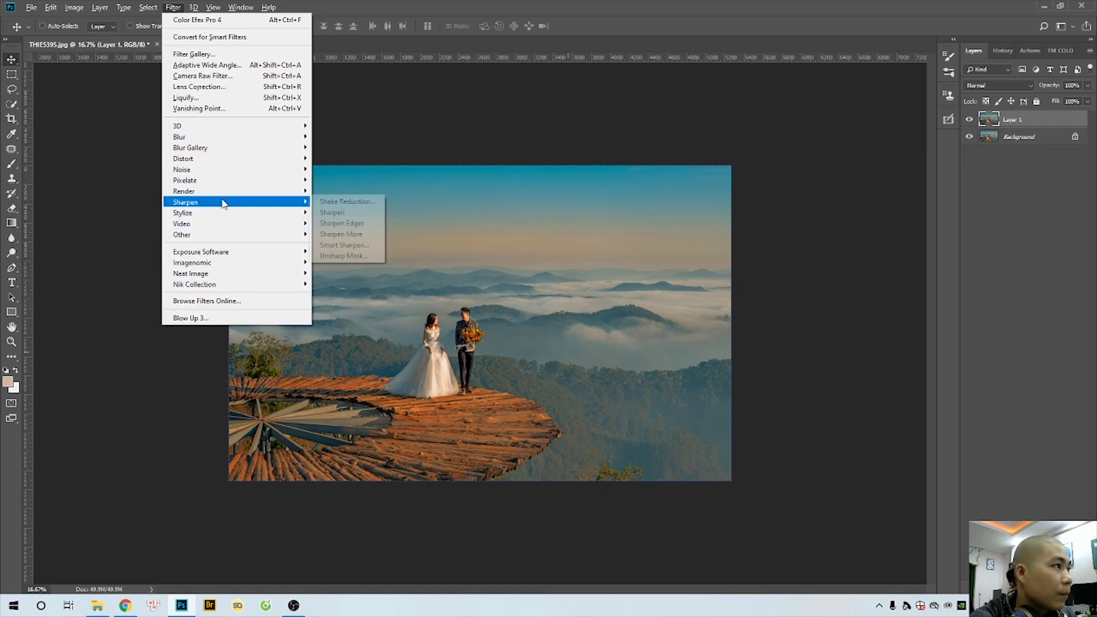
left_click(360, 255)
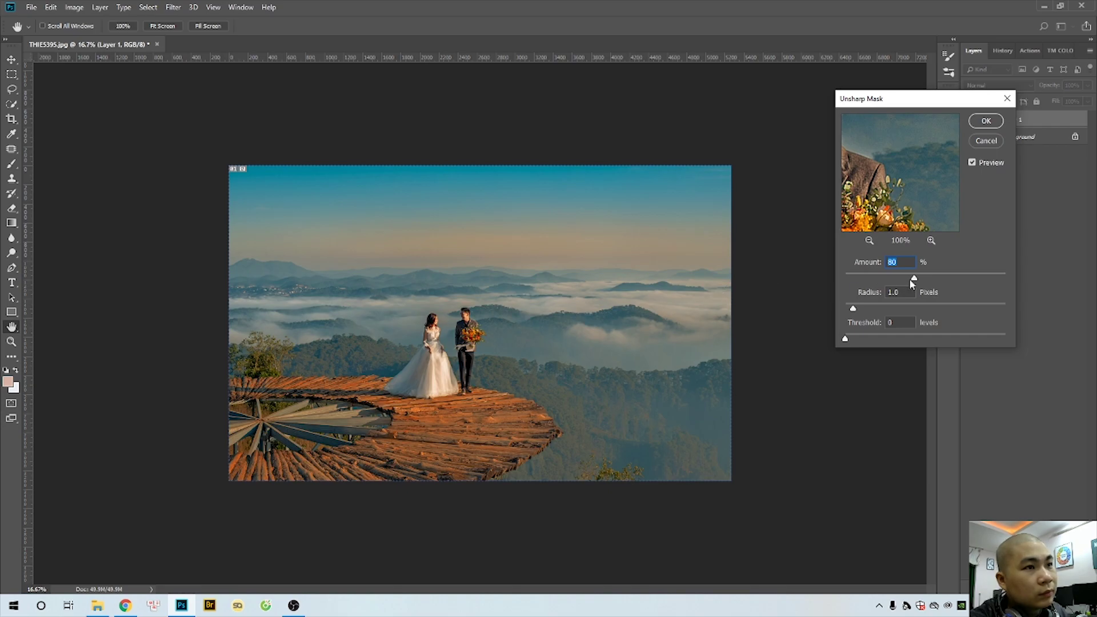
type("70")
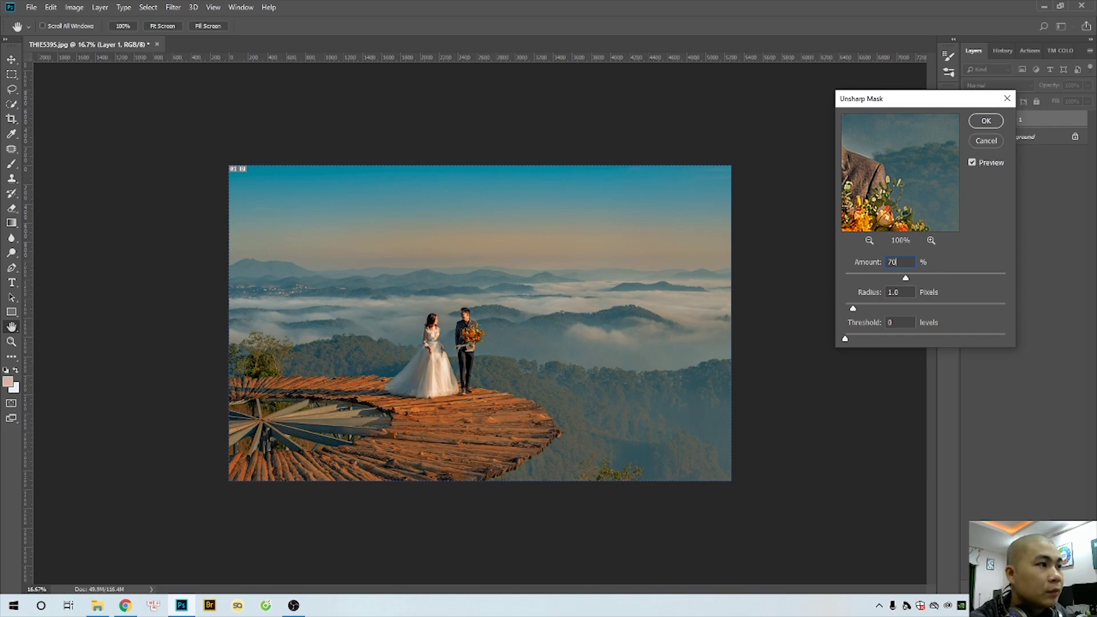
key("Return")
Step: Check the couple's sharpness up close, then merge the layers into one Background
left_click_drag(506, 324, 534, 347)
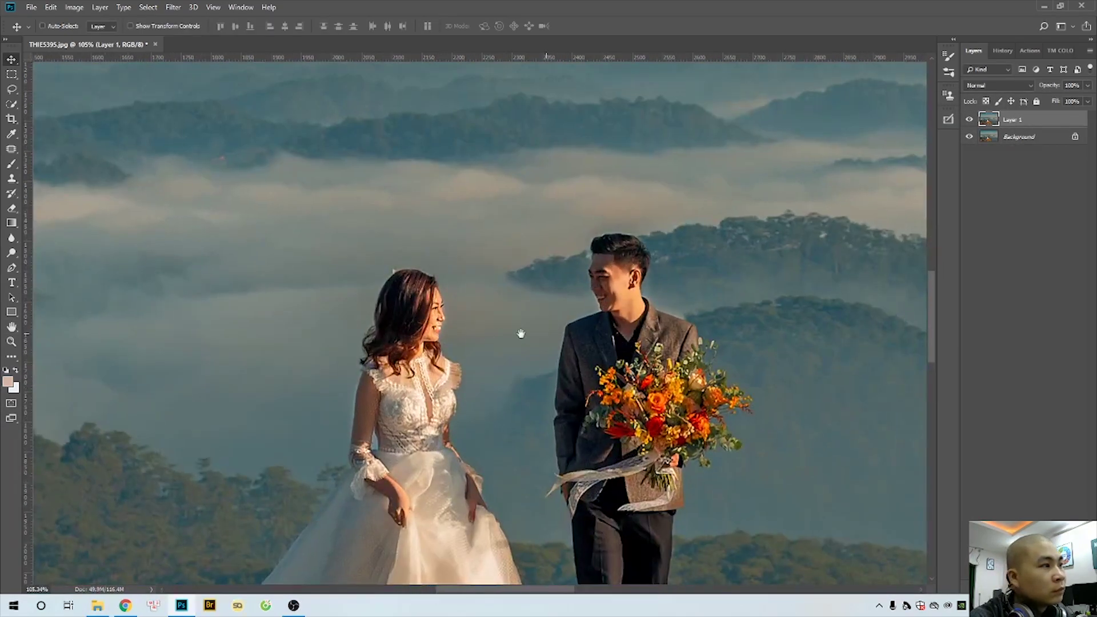
key("ctrl+0")
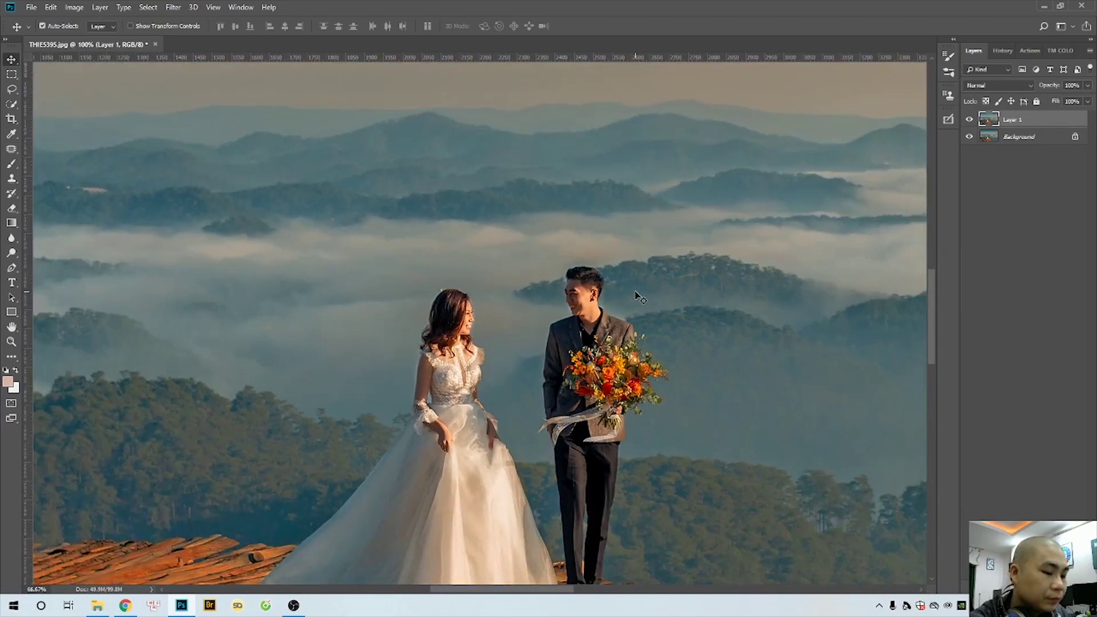
key("ctrl+shift+f")
key("Return")
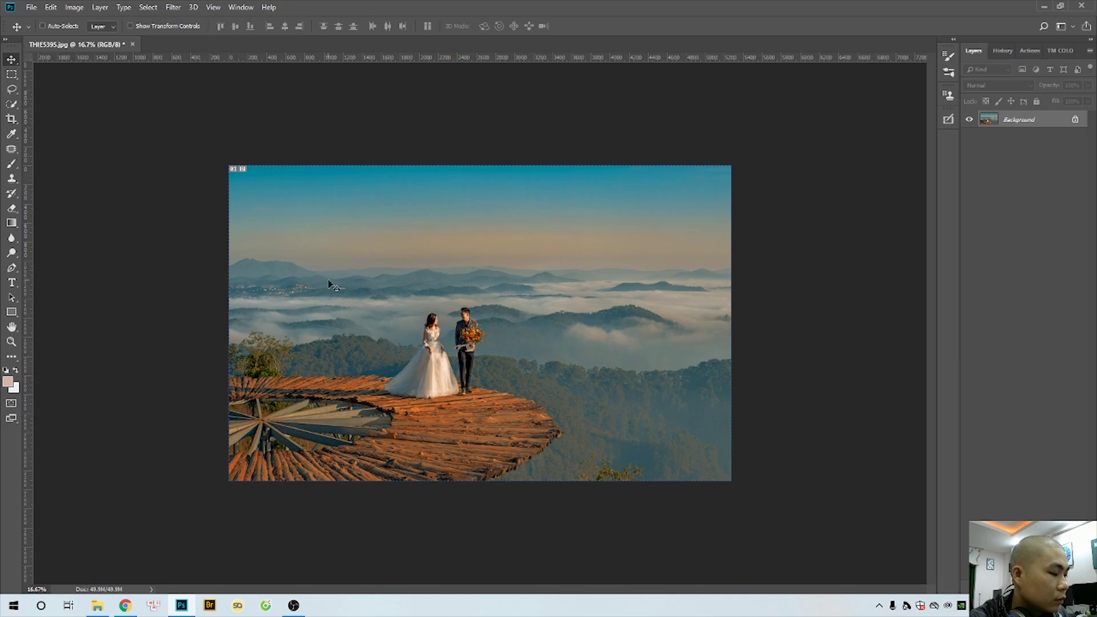
Step: Draw a wide radial glow over the horizon sky: Temperature +29, Tint +10, Exposure +0.35
key("ctrl+shift+a")
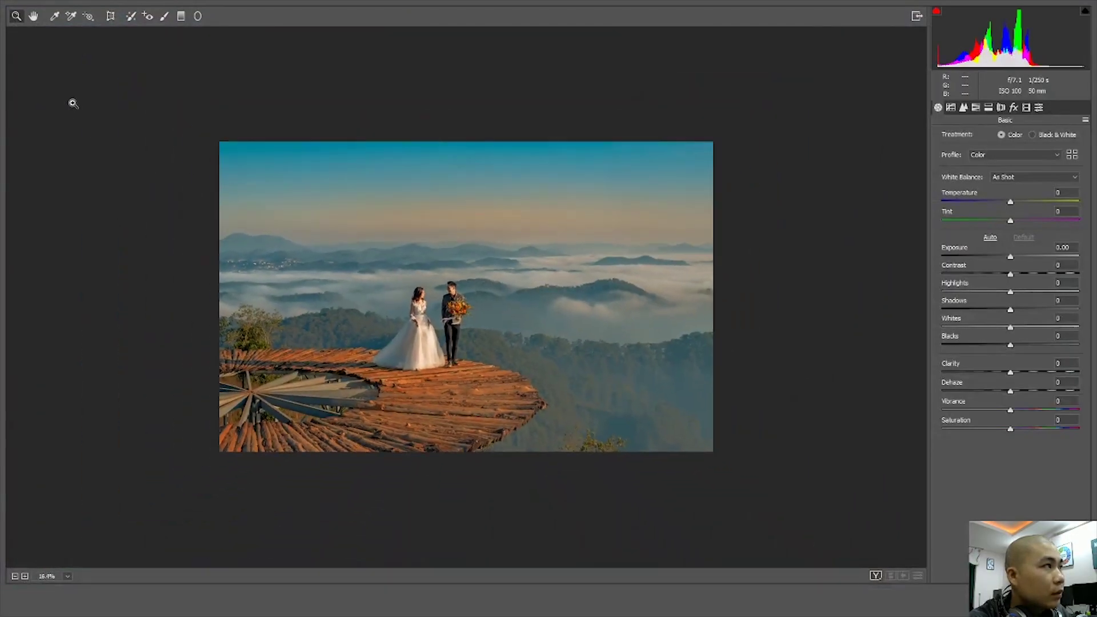
left_click(197, 16)
left_click_drag(335, 230, 684, 254)
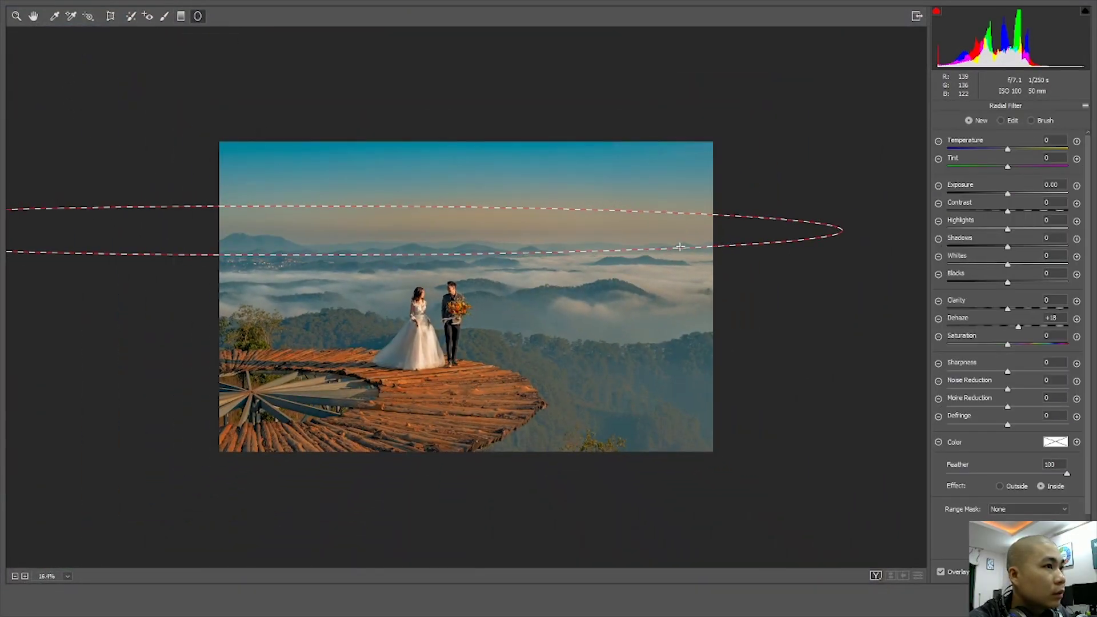
left_click(1025, 150)
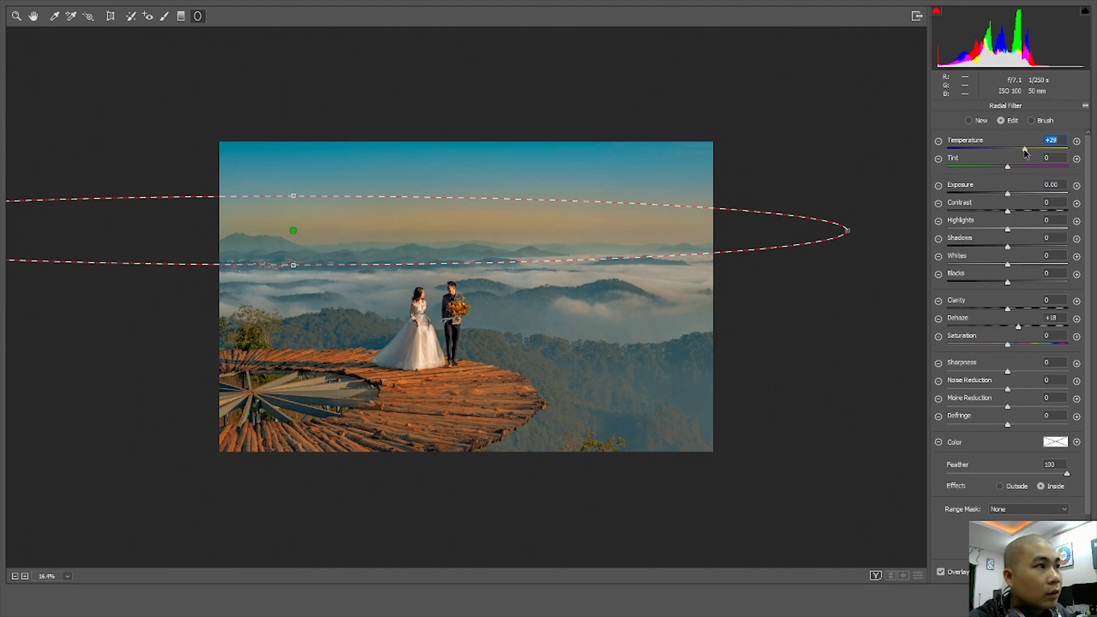
left_click_drag(1011, 193, 1013, 196)
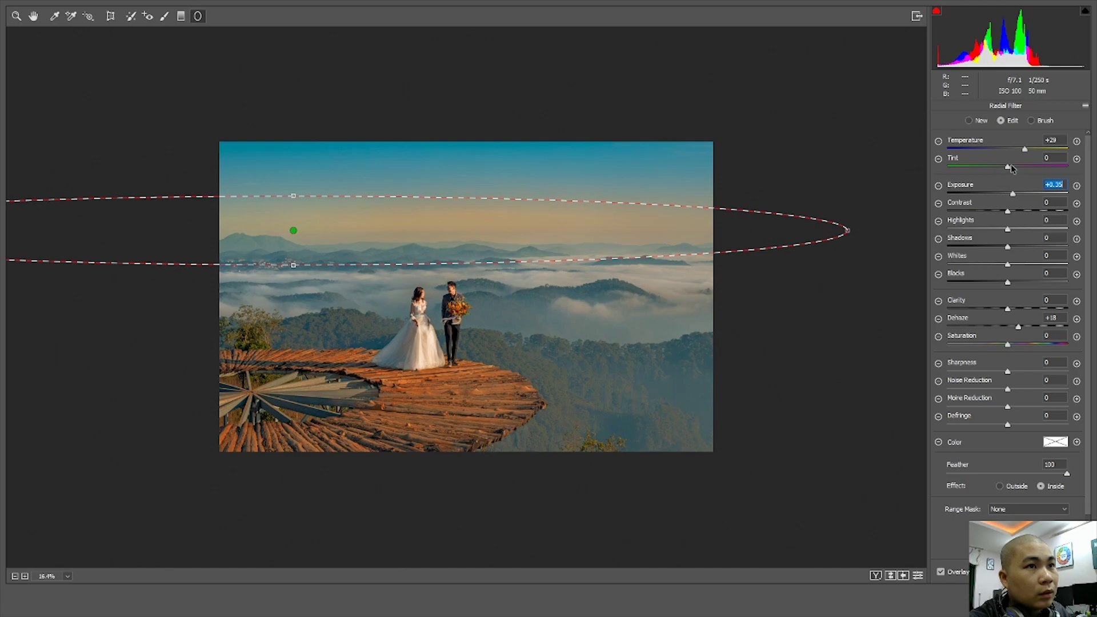
left_click_drag(1011, 168, 1019, 169)
Step: Shift and tilt the glow, add a flattened second glow on the right, and delete a stray filter
left_click_drag(650, 230, 685, 226)
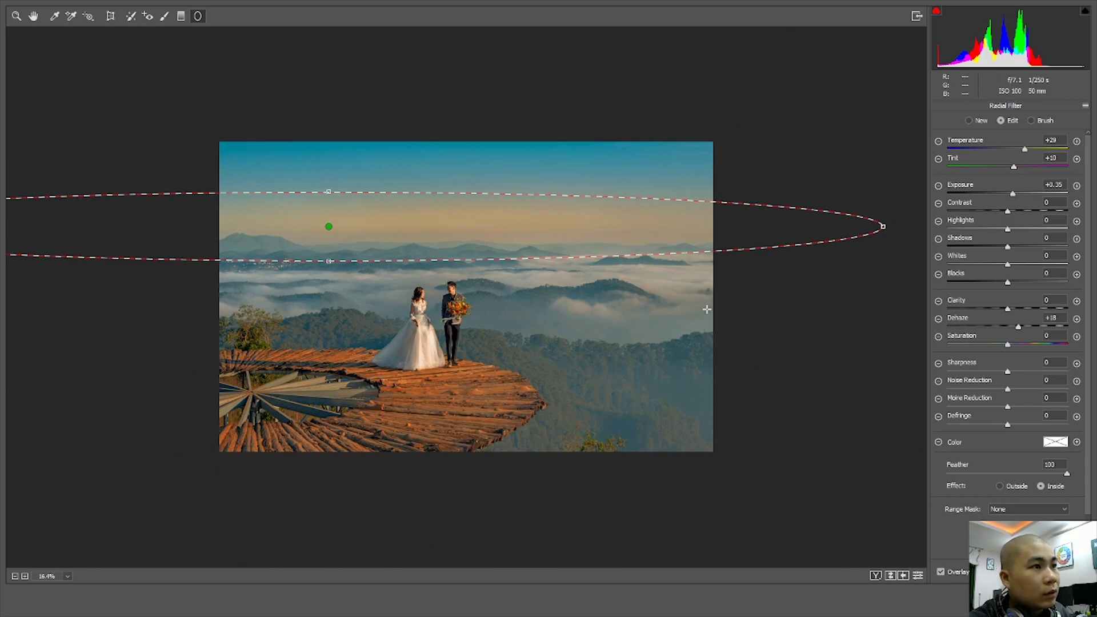
left_click_drag(707, 309, 639, 270)
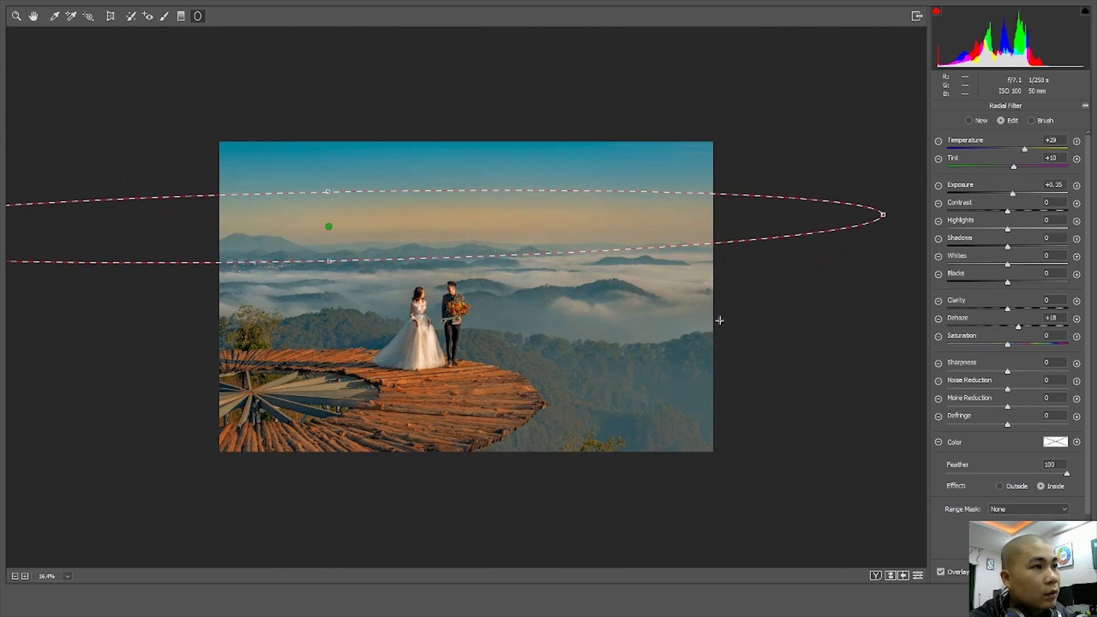
mouse_move(719, 320)
left_mouse_down()
mouse_move(696, 291)
mouse_move(623, 288)
left_mouse_up()
left_click_drag(632, 114, 632, 160)
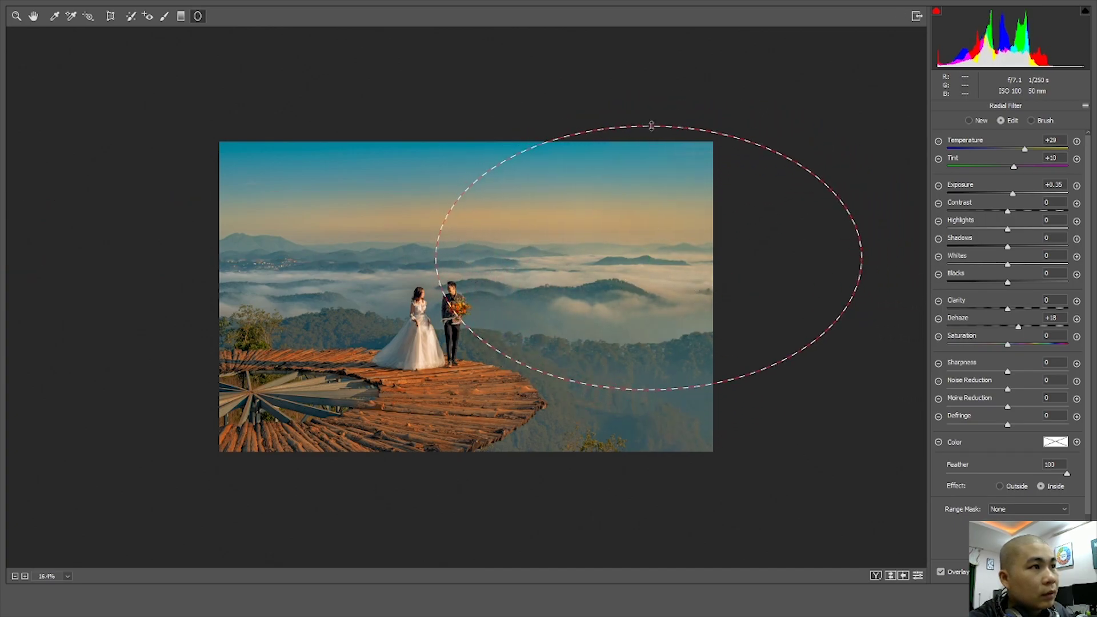
left_click_drag(862, 350, 883, 440)
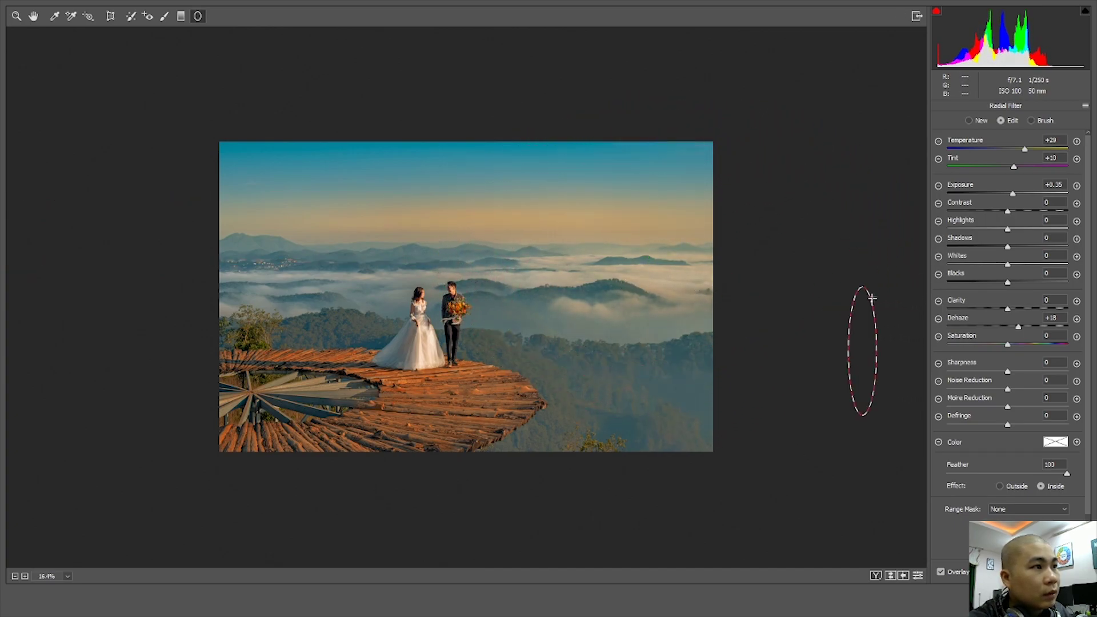
key("Delete")
left_click(649, 258)
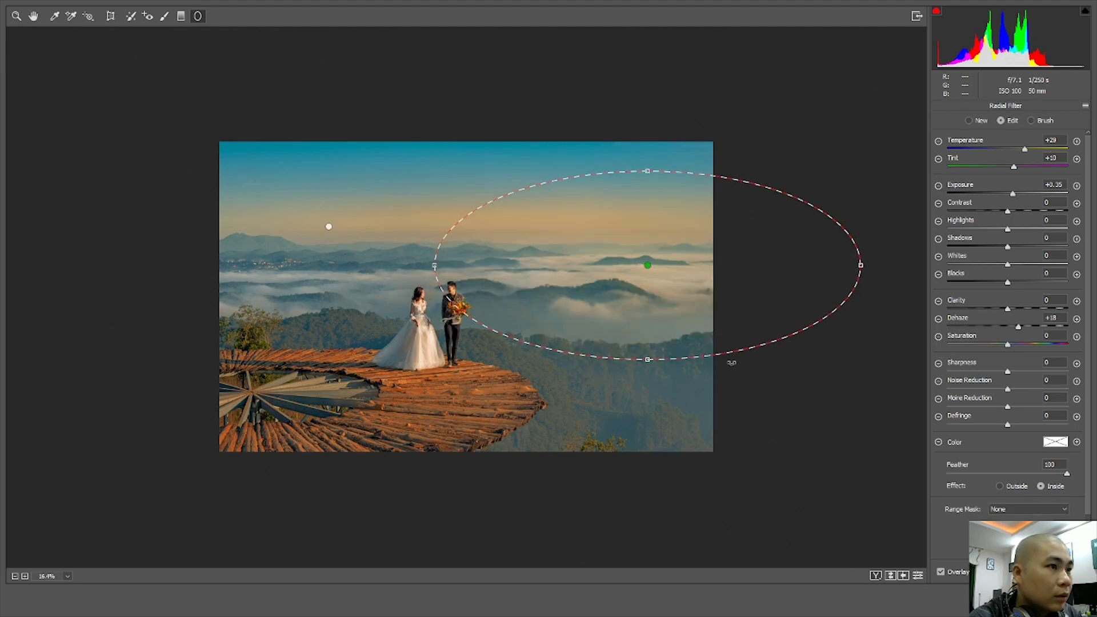
left_click(662, 313)
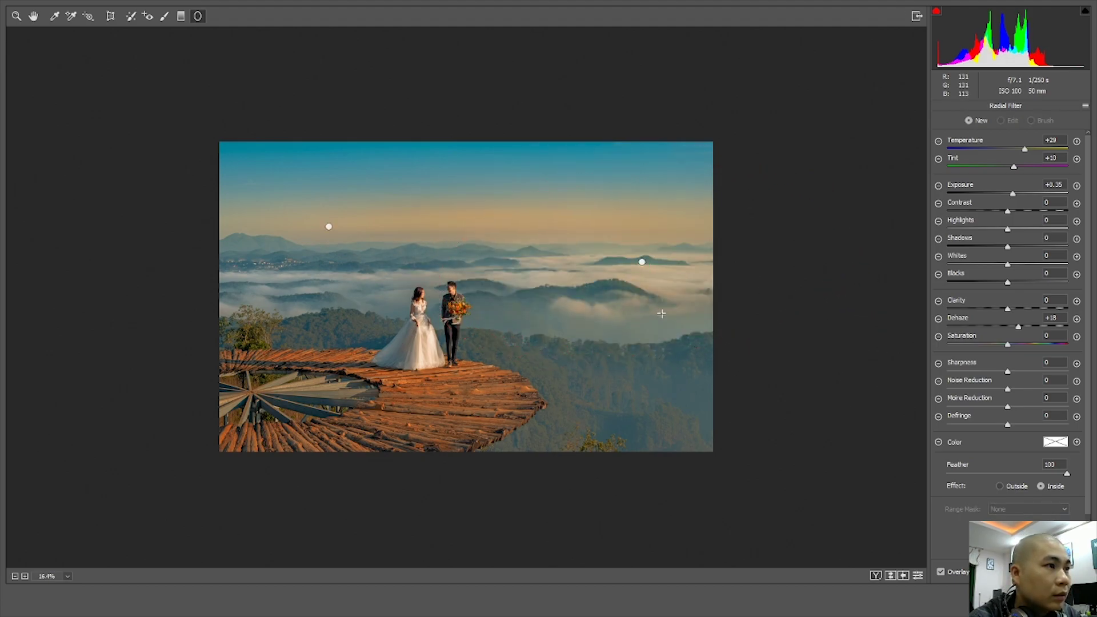
Step: Apply the Camera Raw radial glows and fade them to 60% opacity
key("Return")
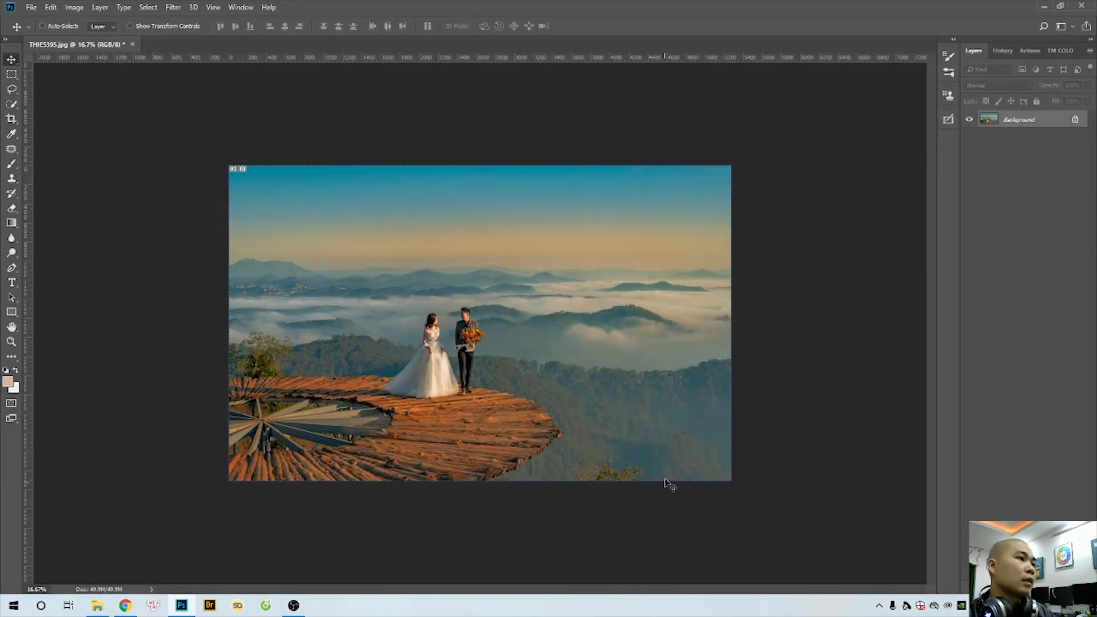
key("ctrl+shift+f")
key("Escape")
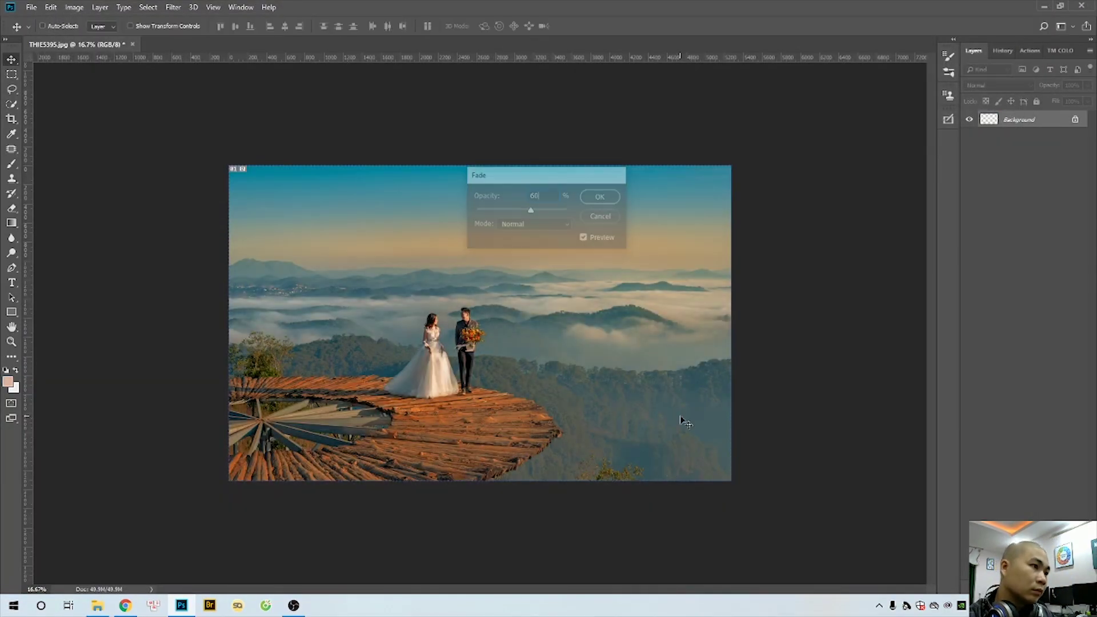
key("ctrl+minus")
Step: Save the edited photo as THIES5395.jpg and zoom in on the couple
left_click_drag(490, 342, 549, 362)
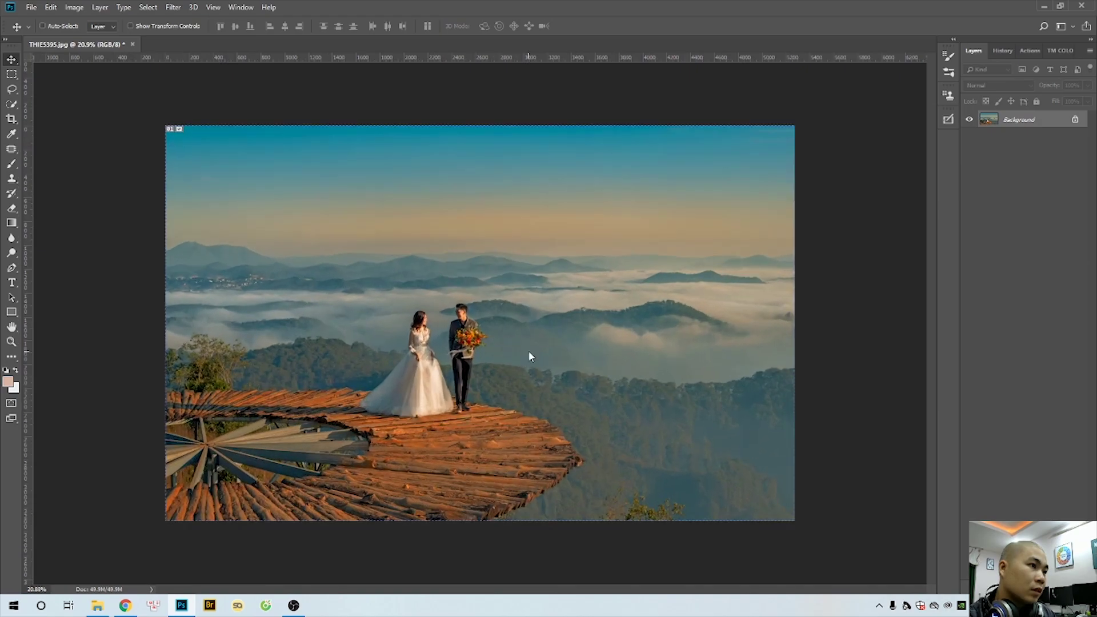
key("ctrl+s")
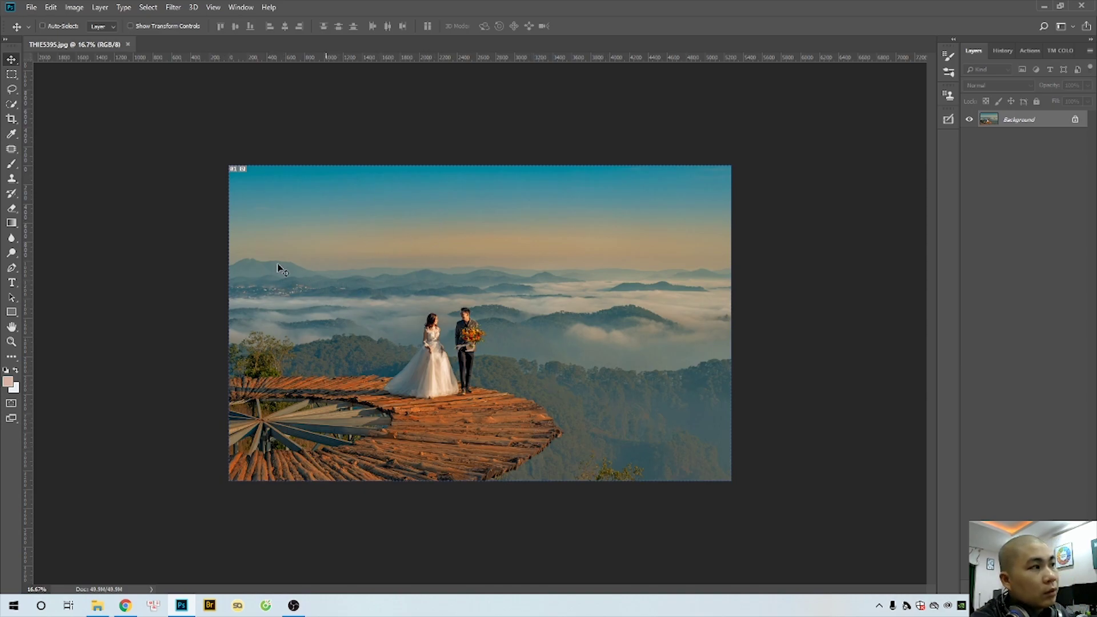
left_click(475, 365)
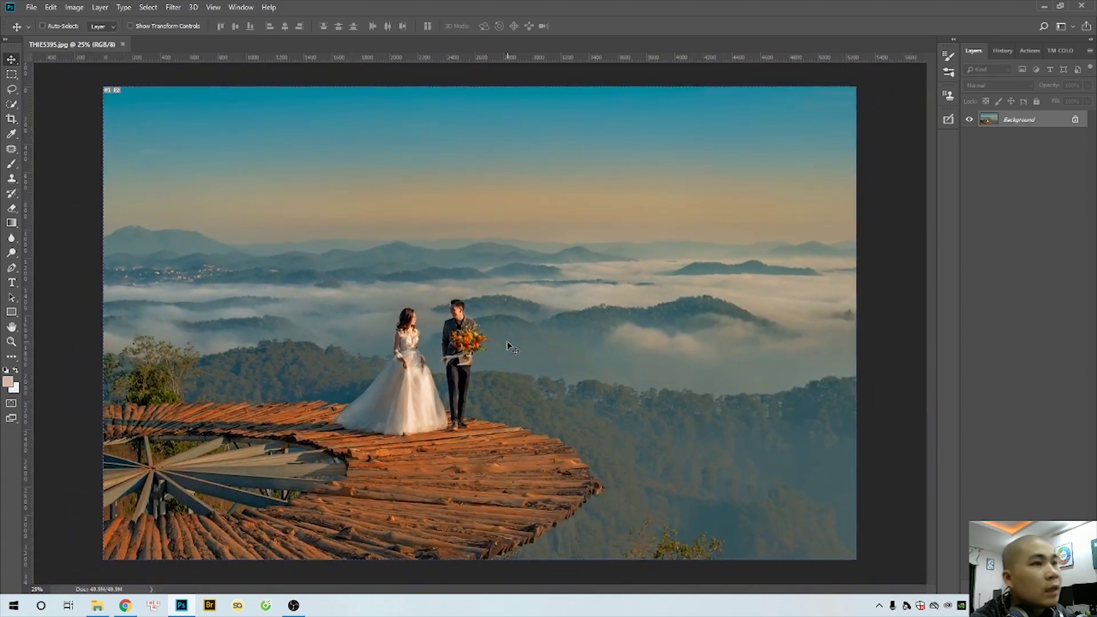
Step: Compare against the original unedited snapshot in the History panel
left_click(1000, 50)
scroll(1077, 193, "up", 10)
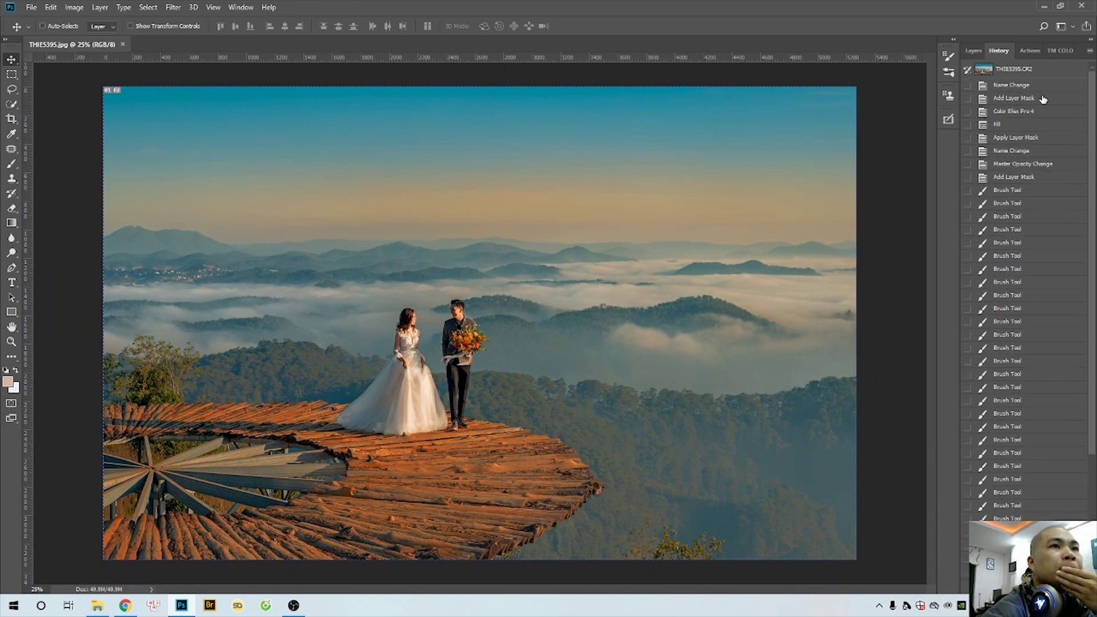
left_click(1013, 69)
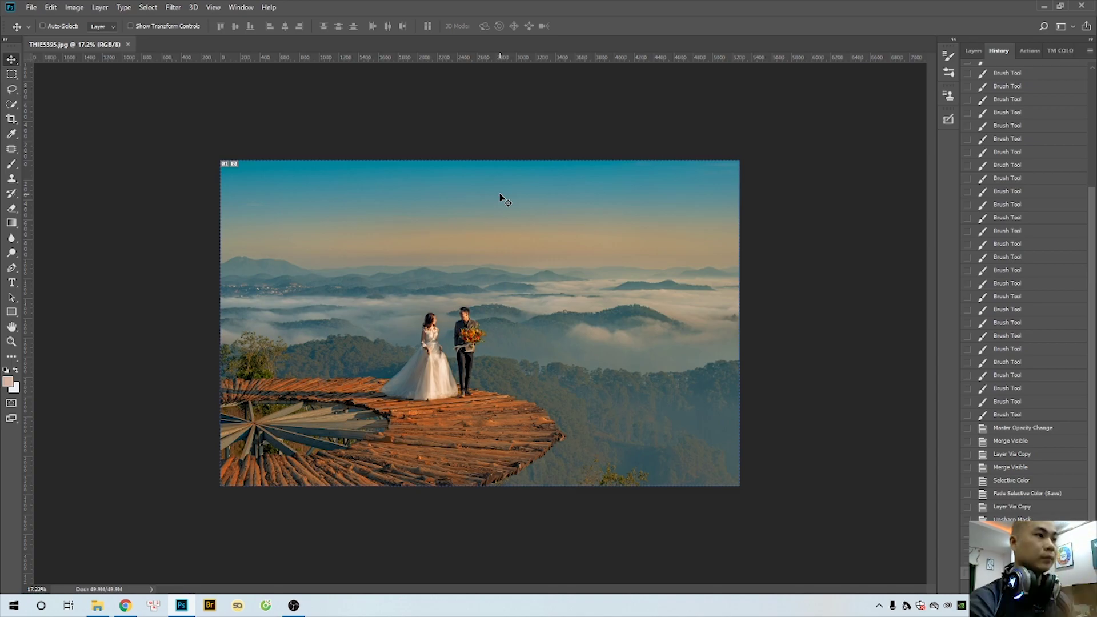
Step: Inspect the couple at 100% zoom, then open the LIVE TOI 15 folder
key("ctrl")
left_click(485, 343, "ctrl")
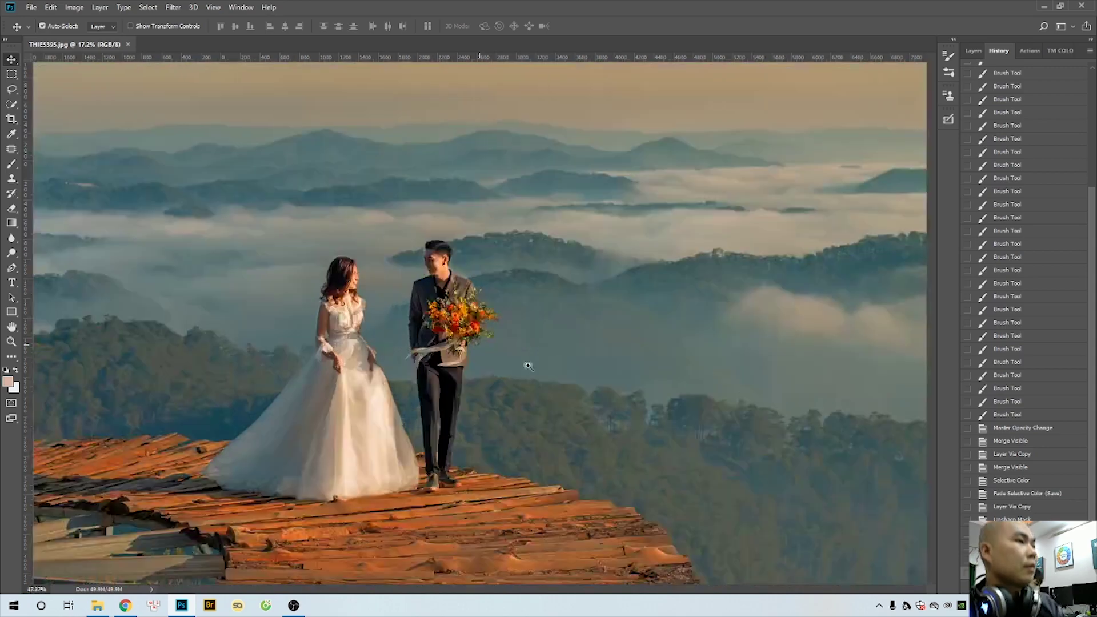
right_click(532, 349)
left_click(549, 362)
scroll(549, 363, "down", 3)
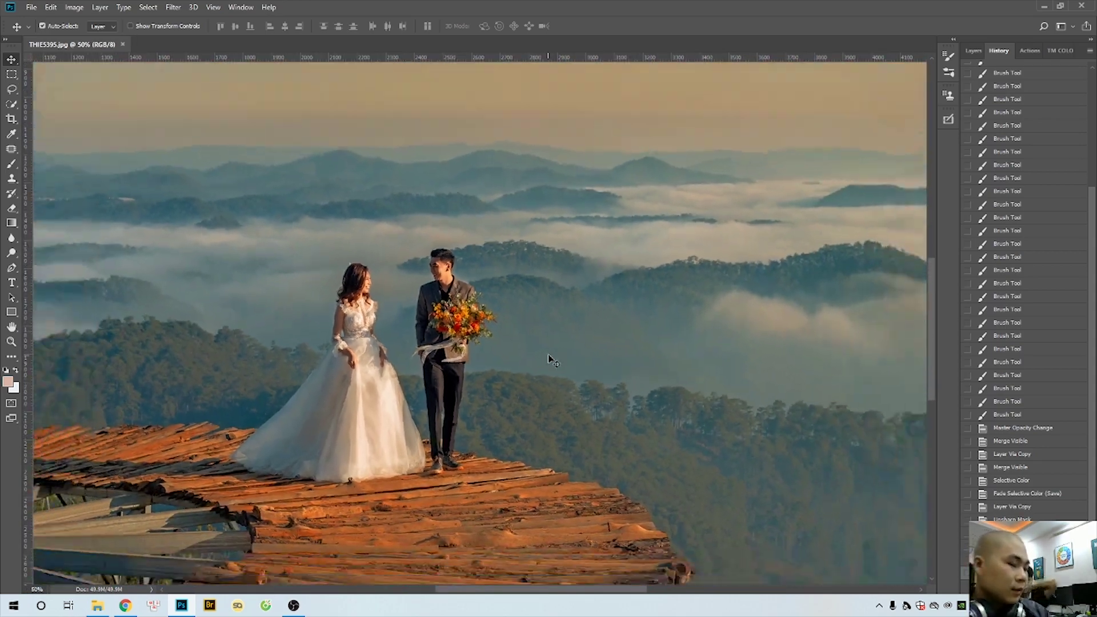
key("ctrl+o")
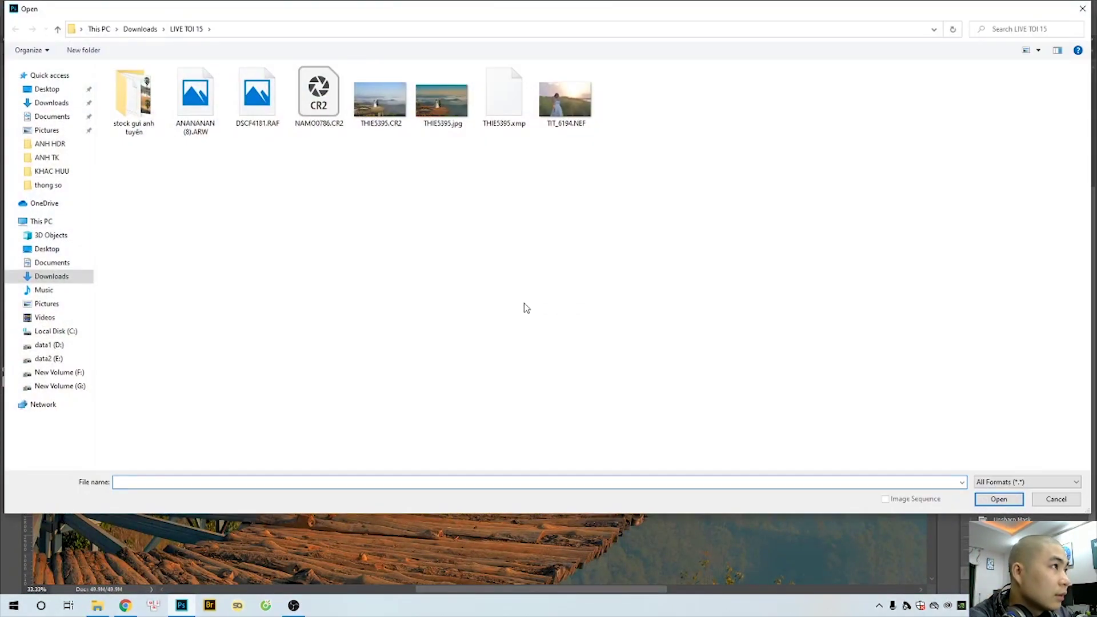